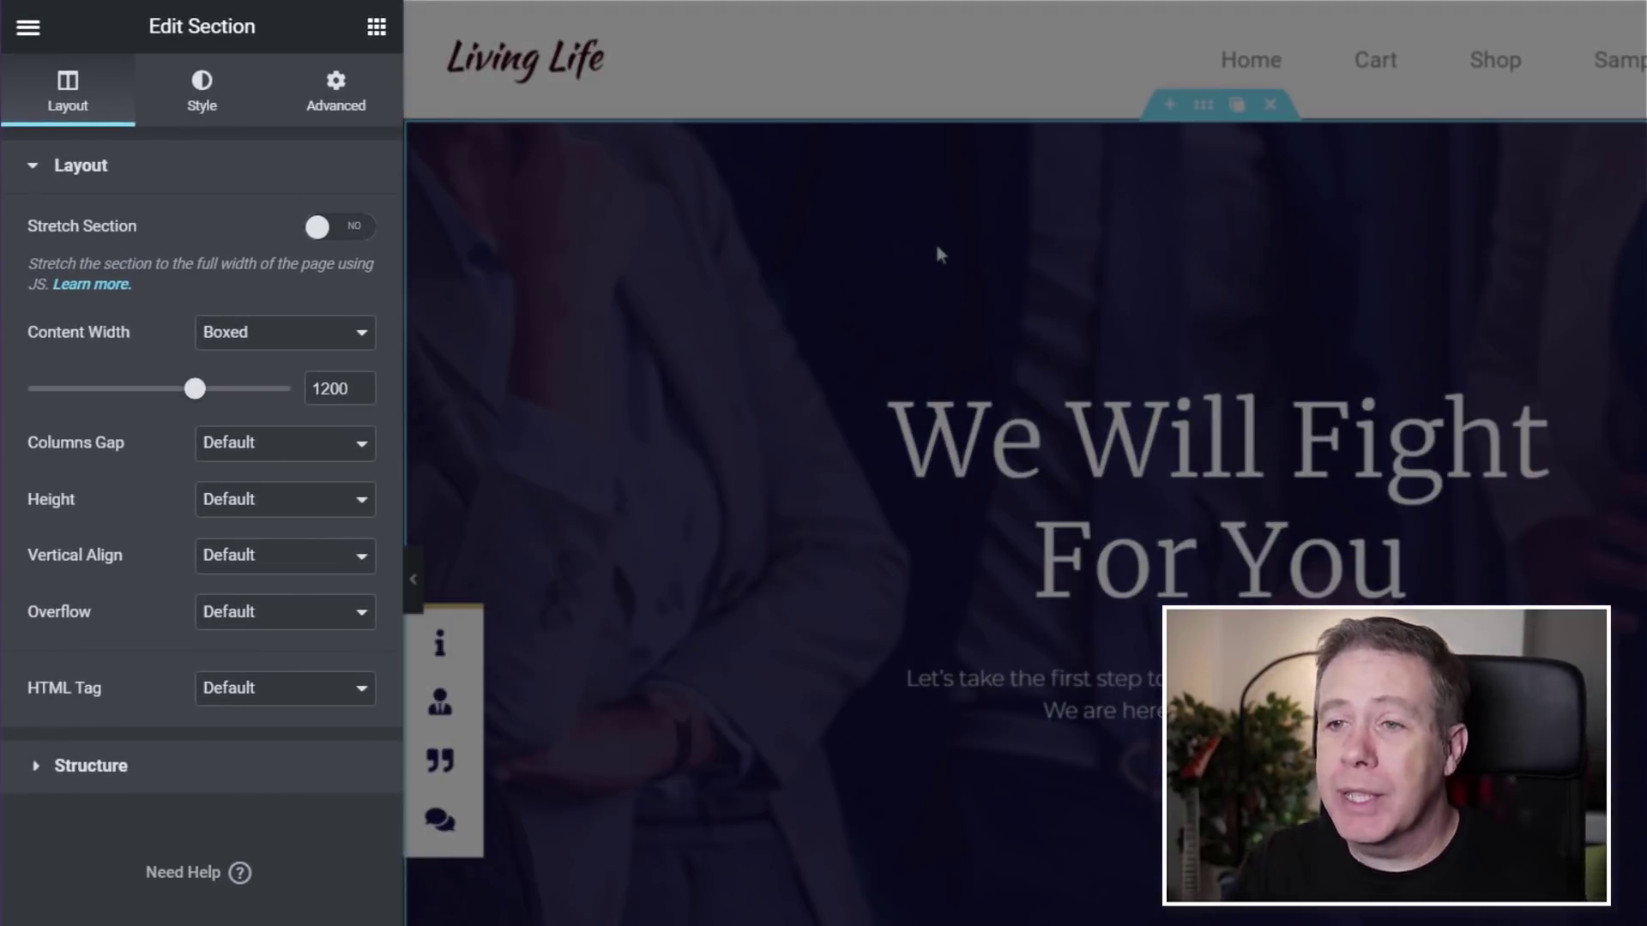
Open the site-wide Theme Style settings, try the Gradient background type, and set it back to Classic
click(29, 30)
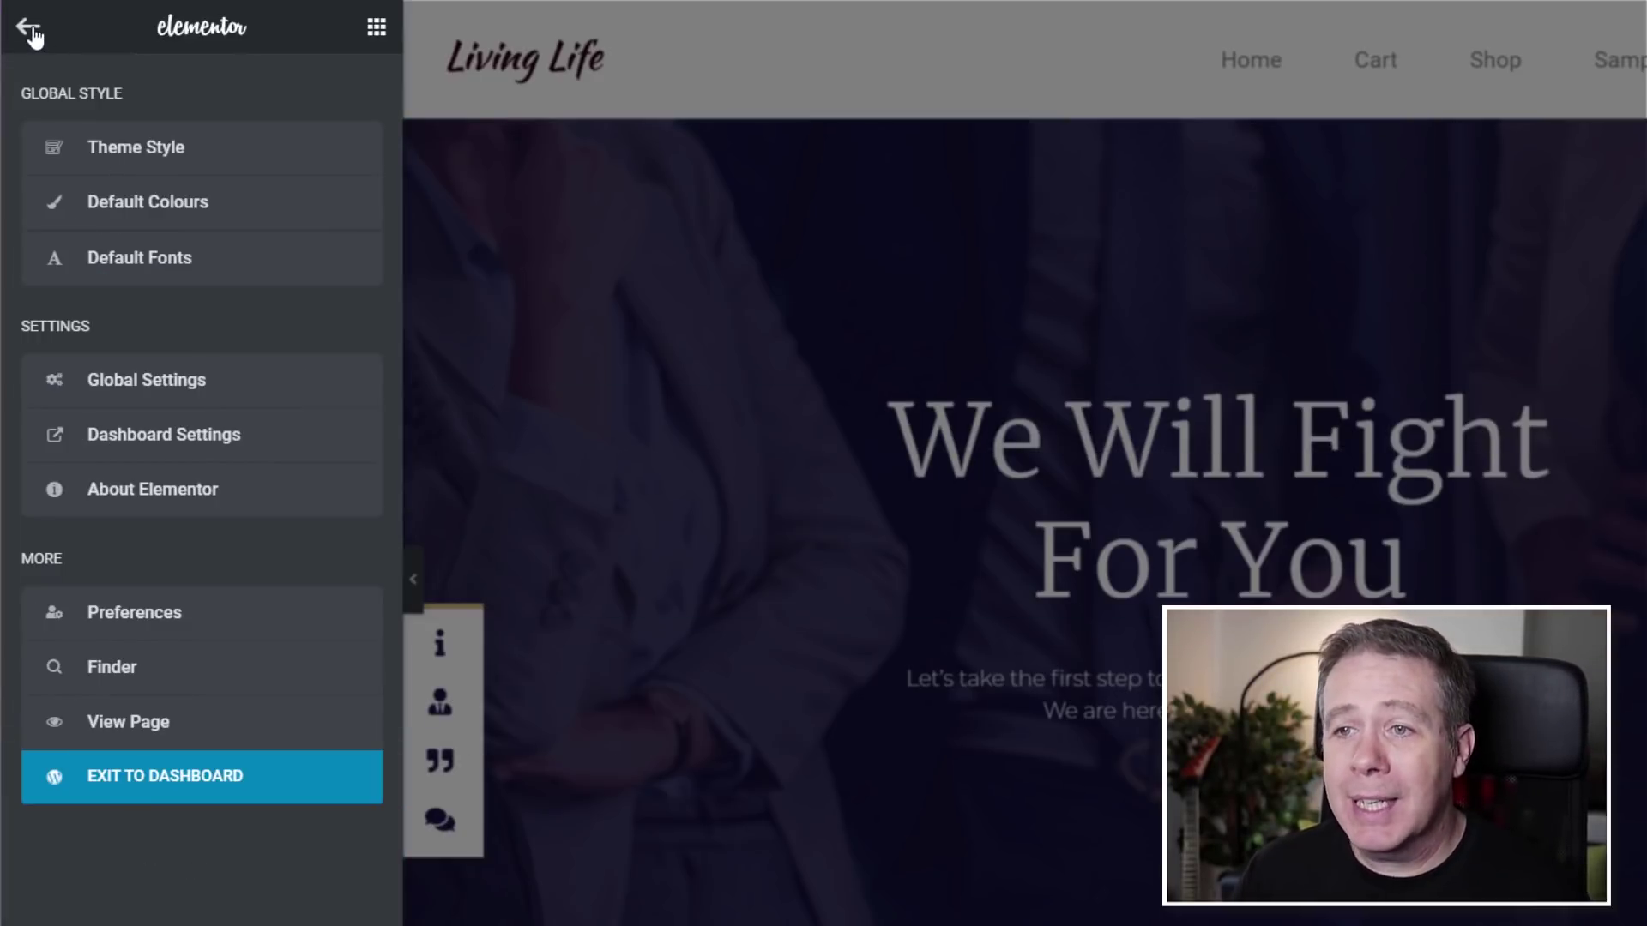
click(120, 154)
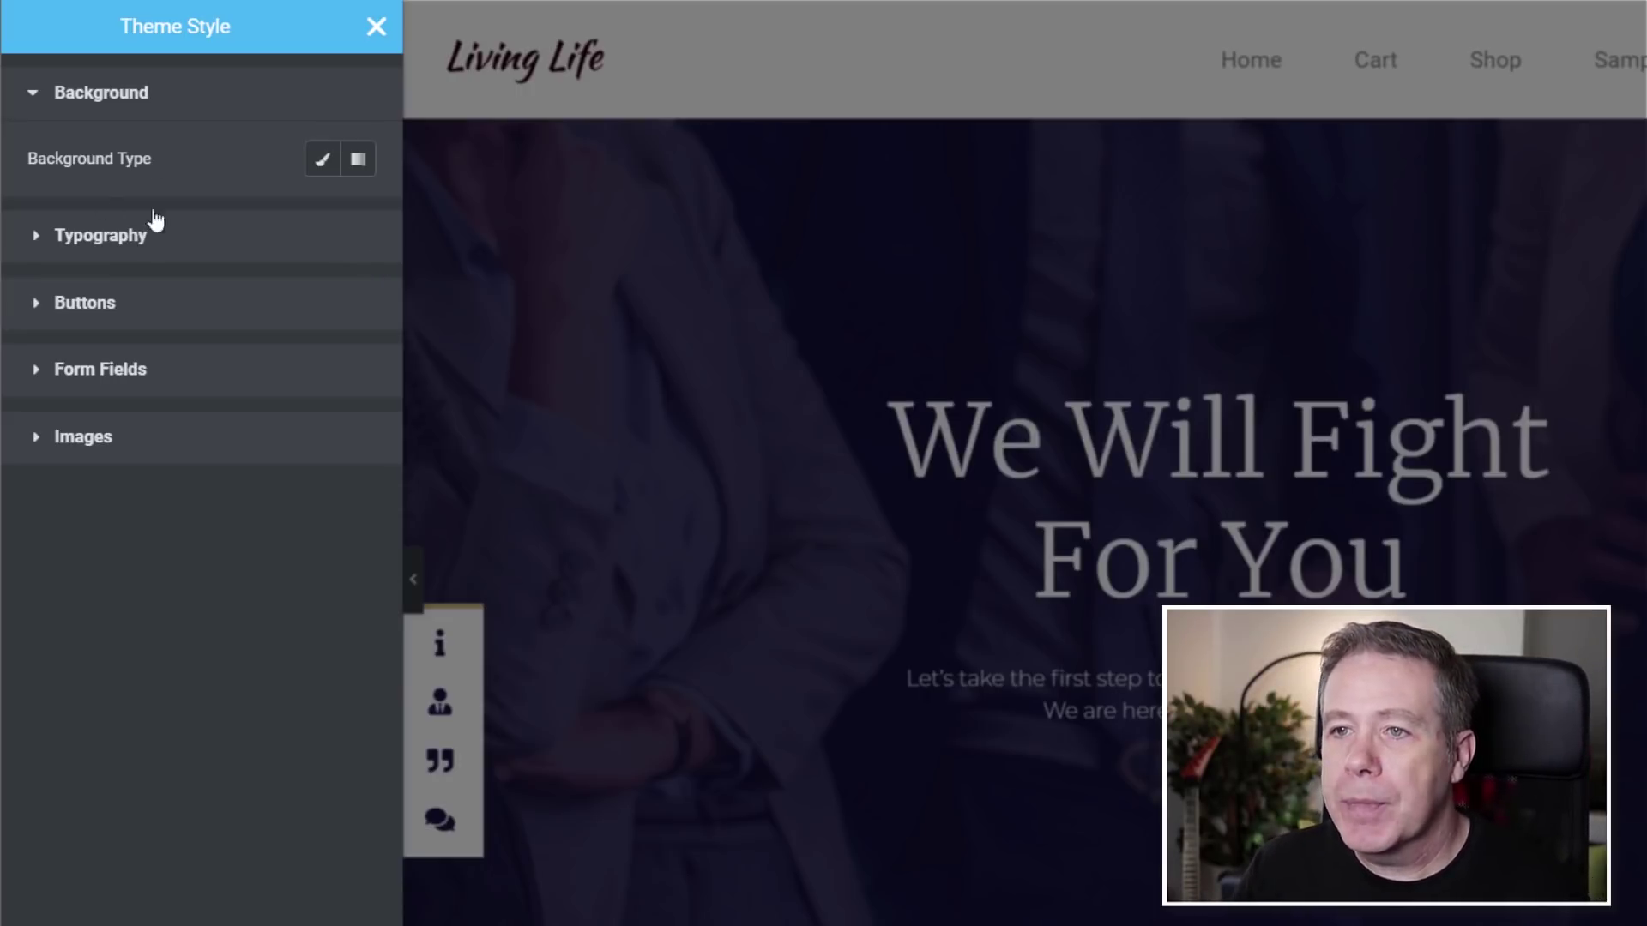
click(323, 159)
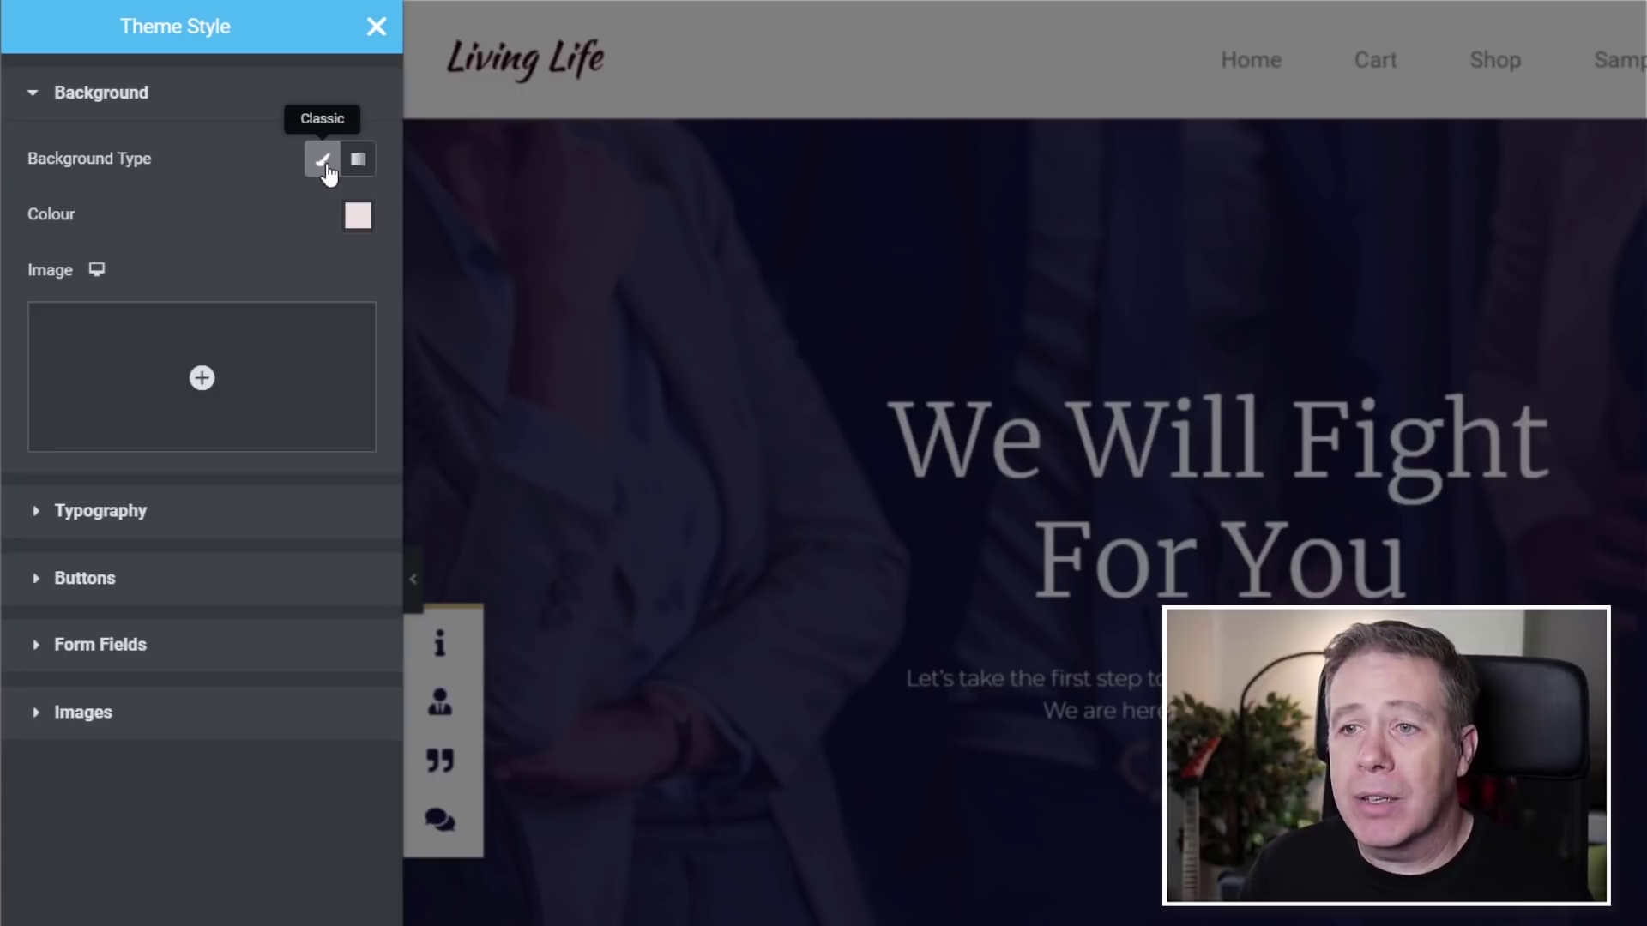
click(97, 271)
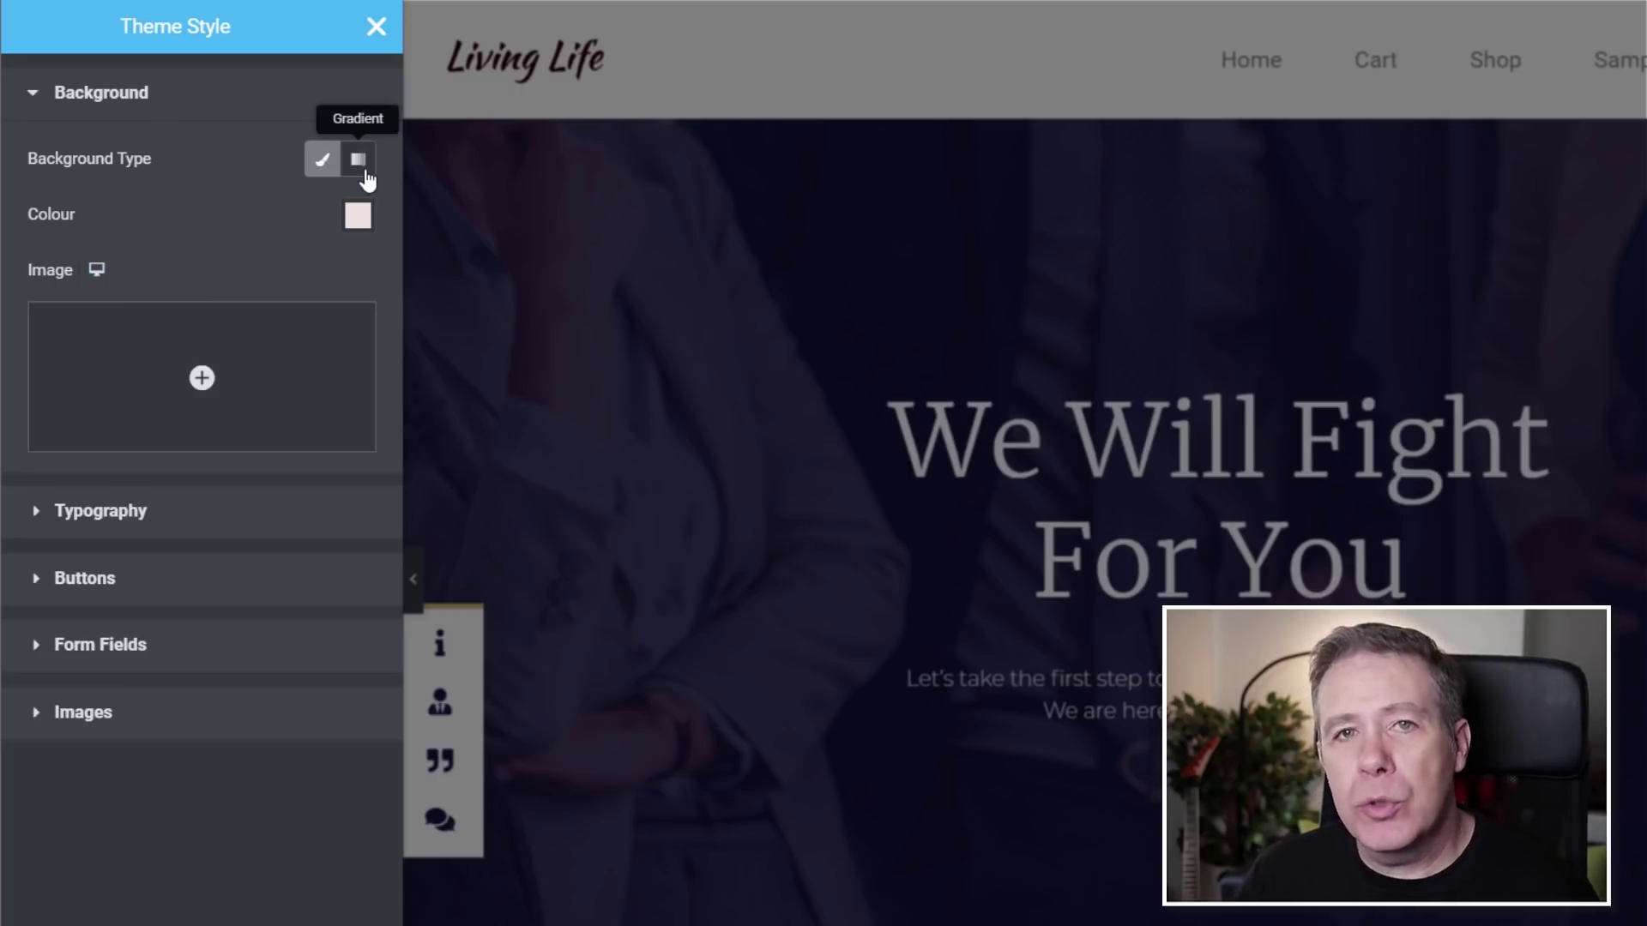
click(359, 160)
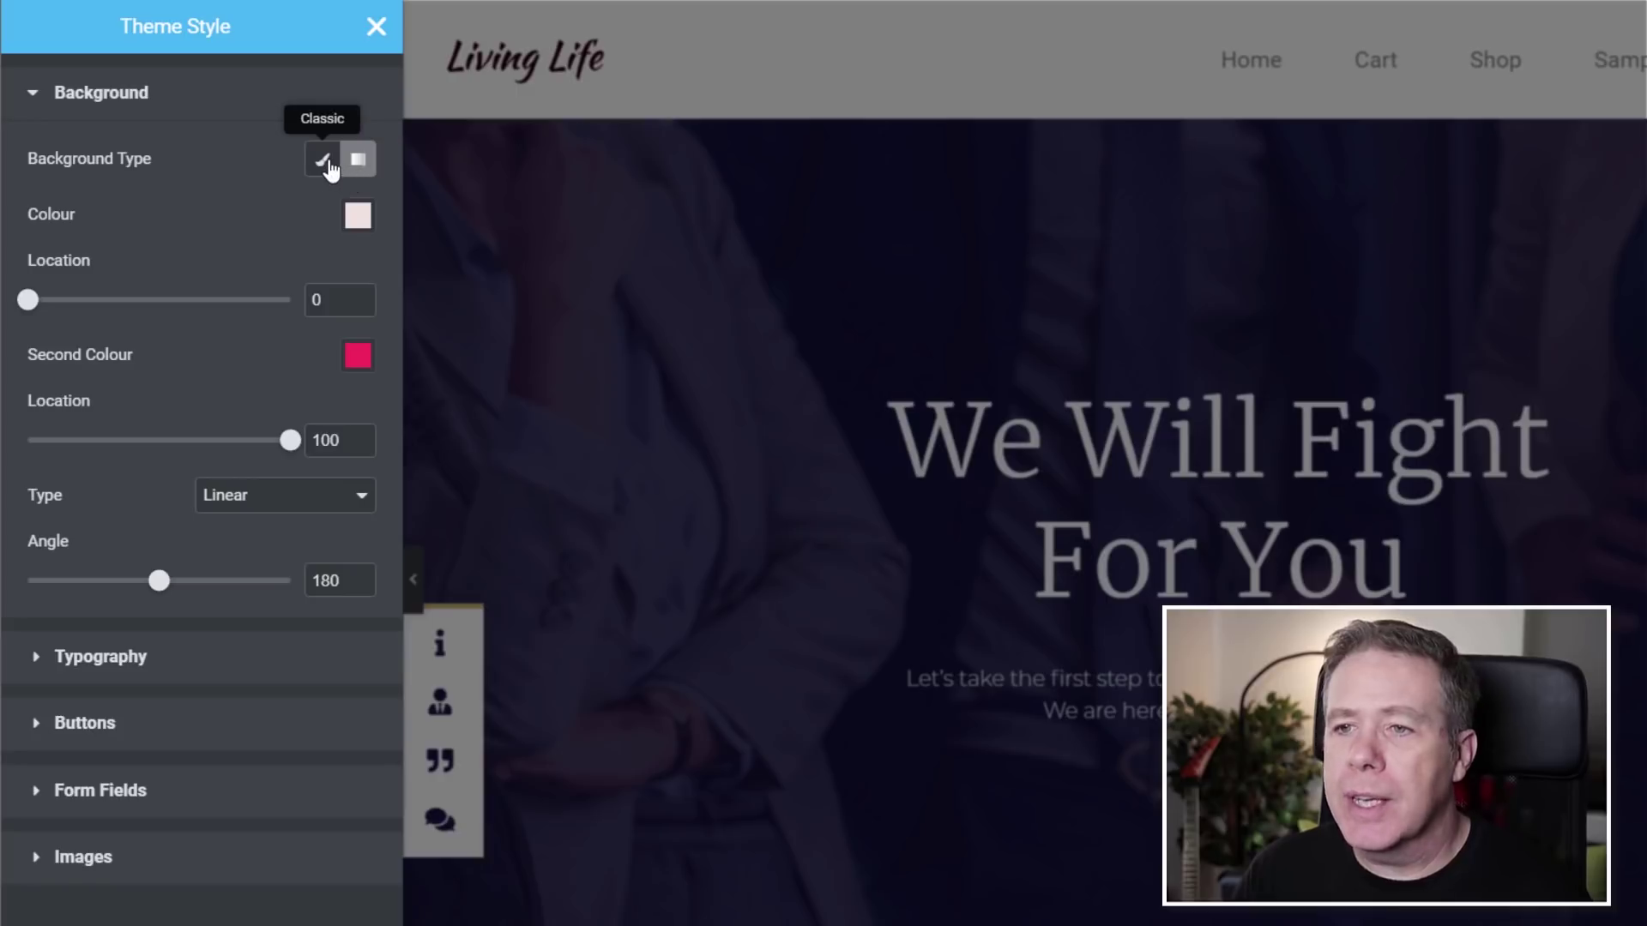
click(324, 161)
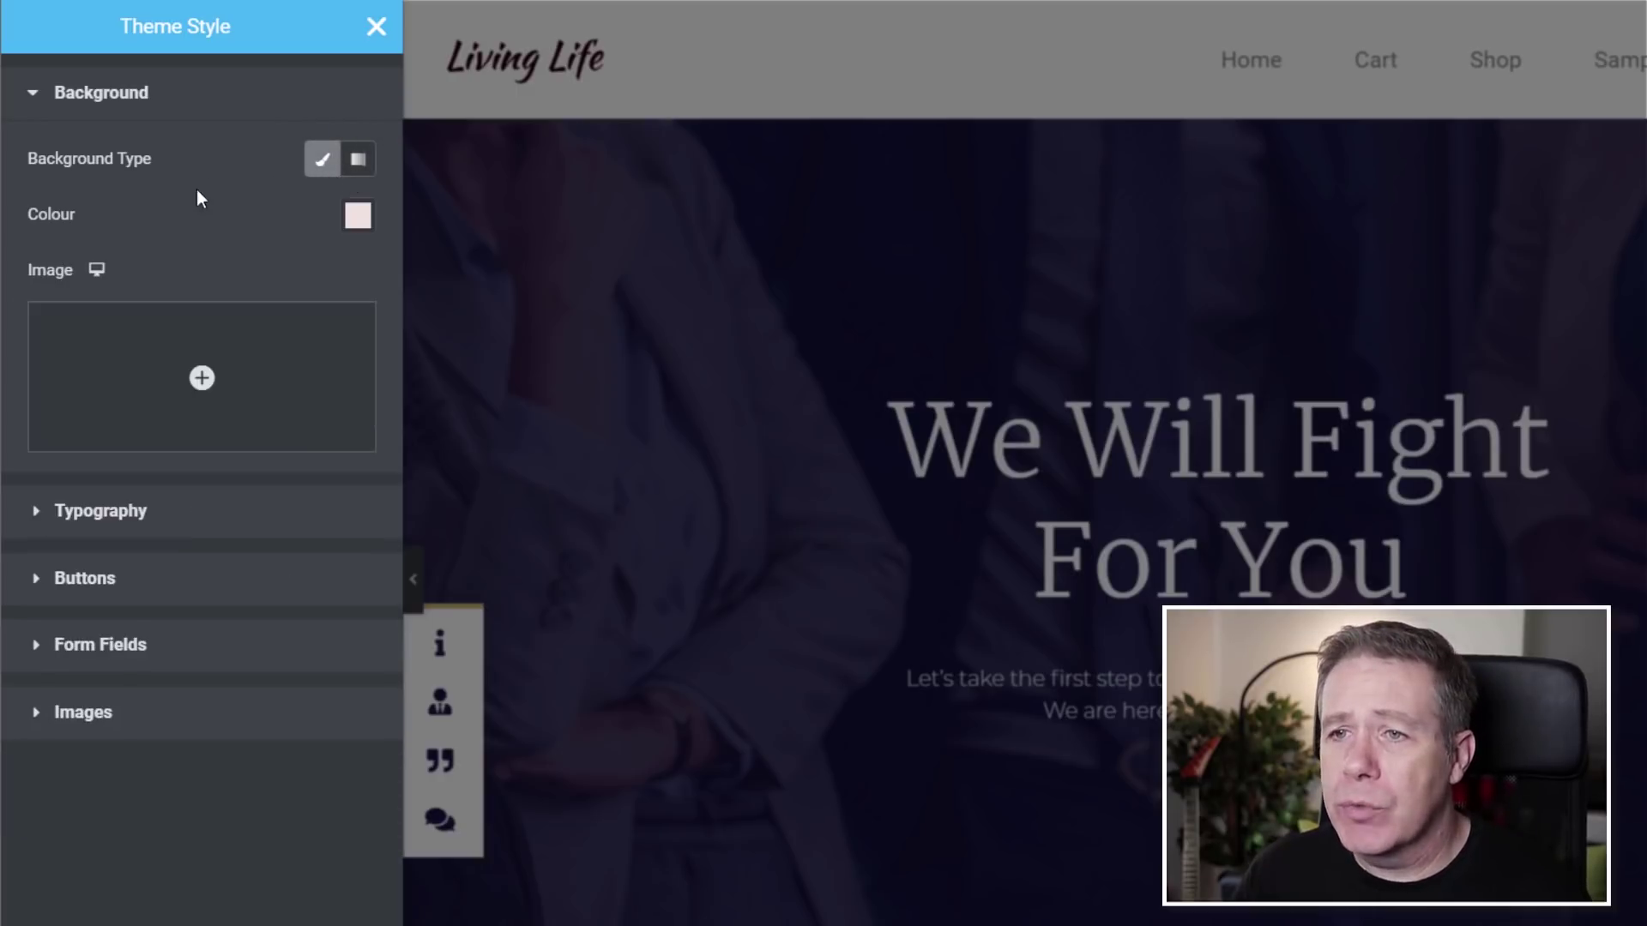
click(124, 96)
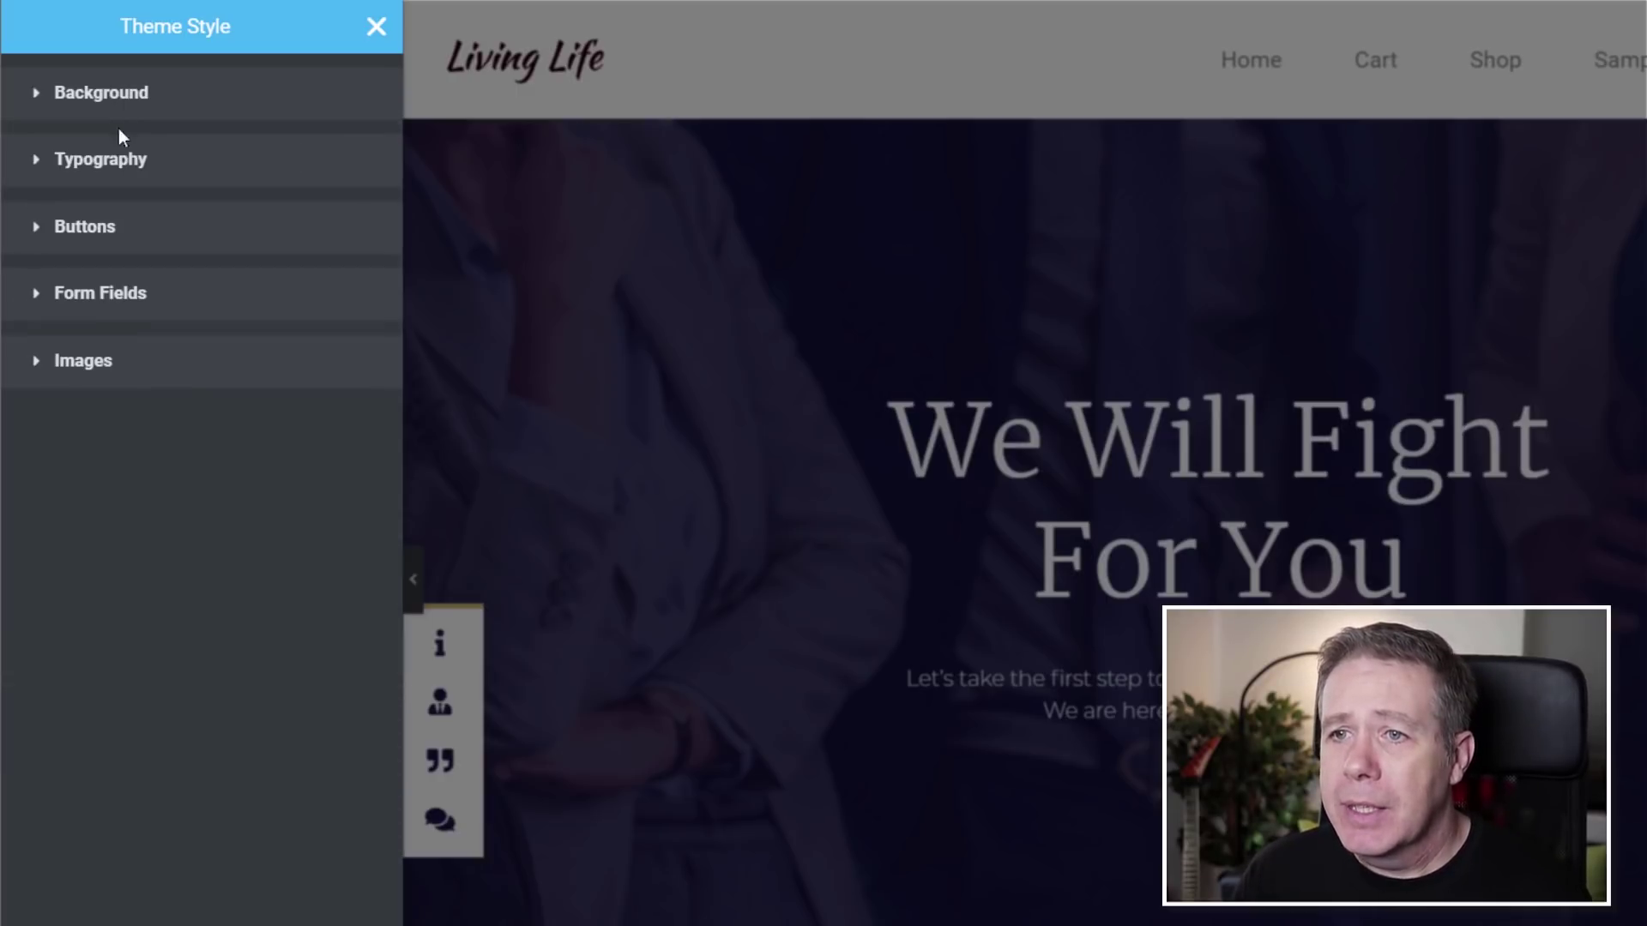
Review the Theme Style typography options for body text, links and headings H1 to H6
click(107, 177)
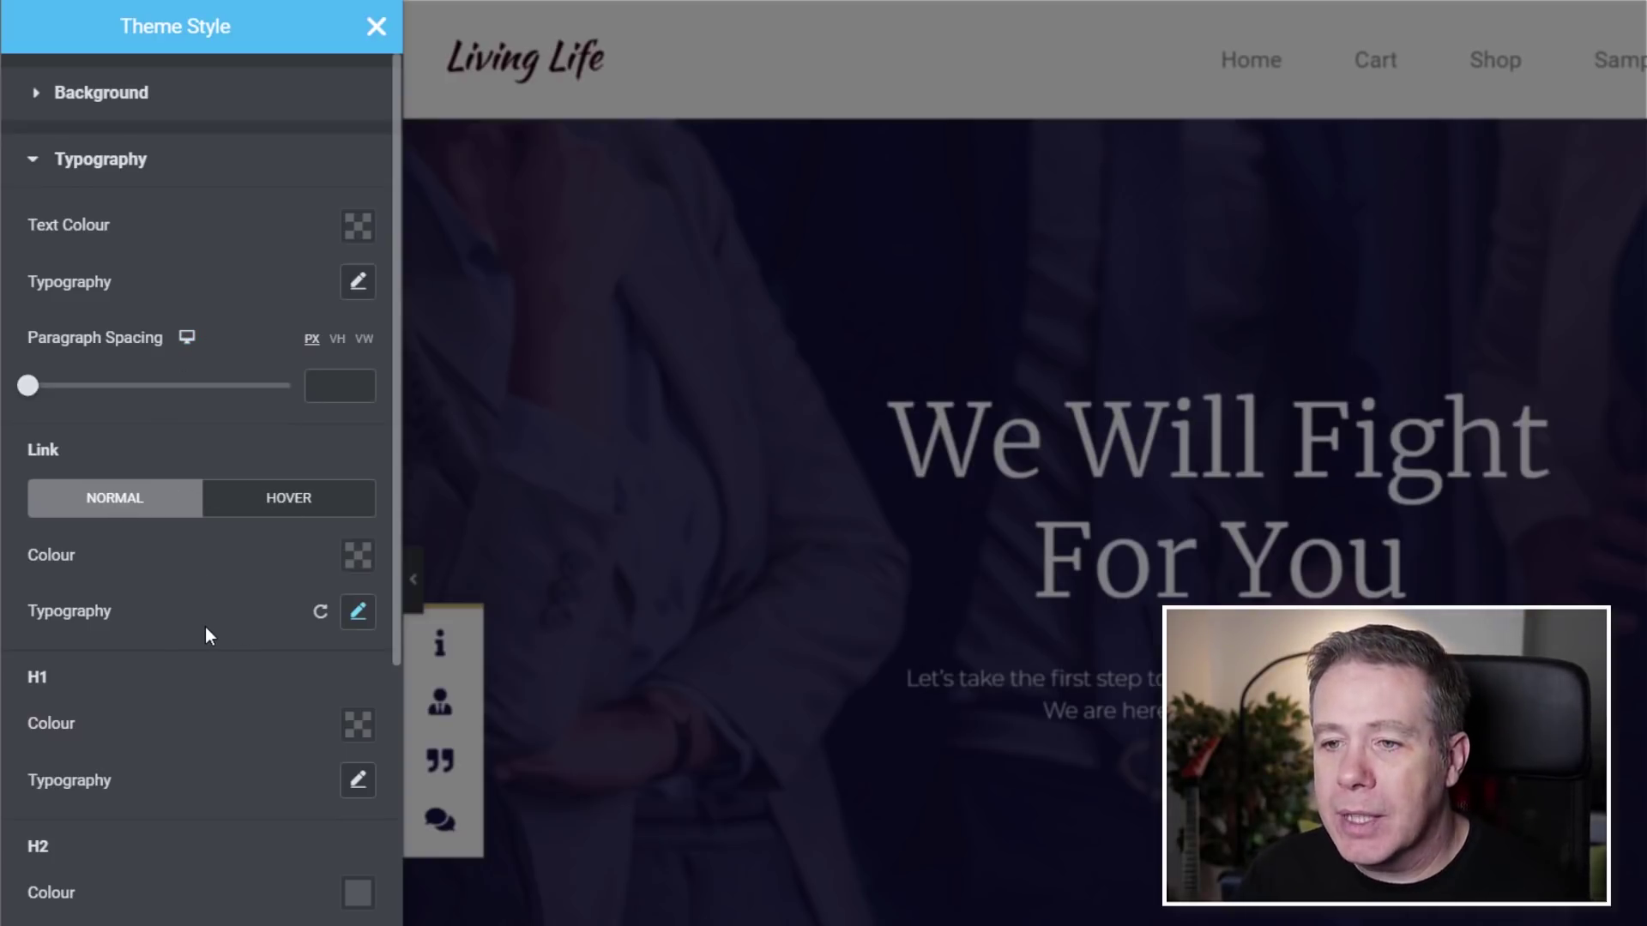
scroll(205, 635, down, 8)
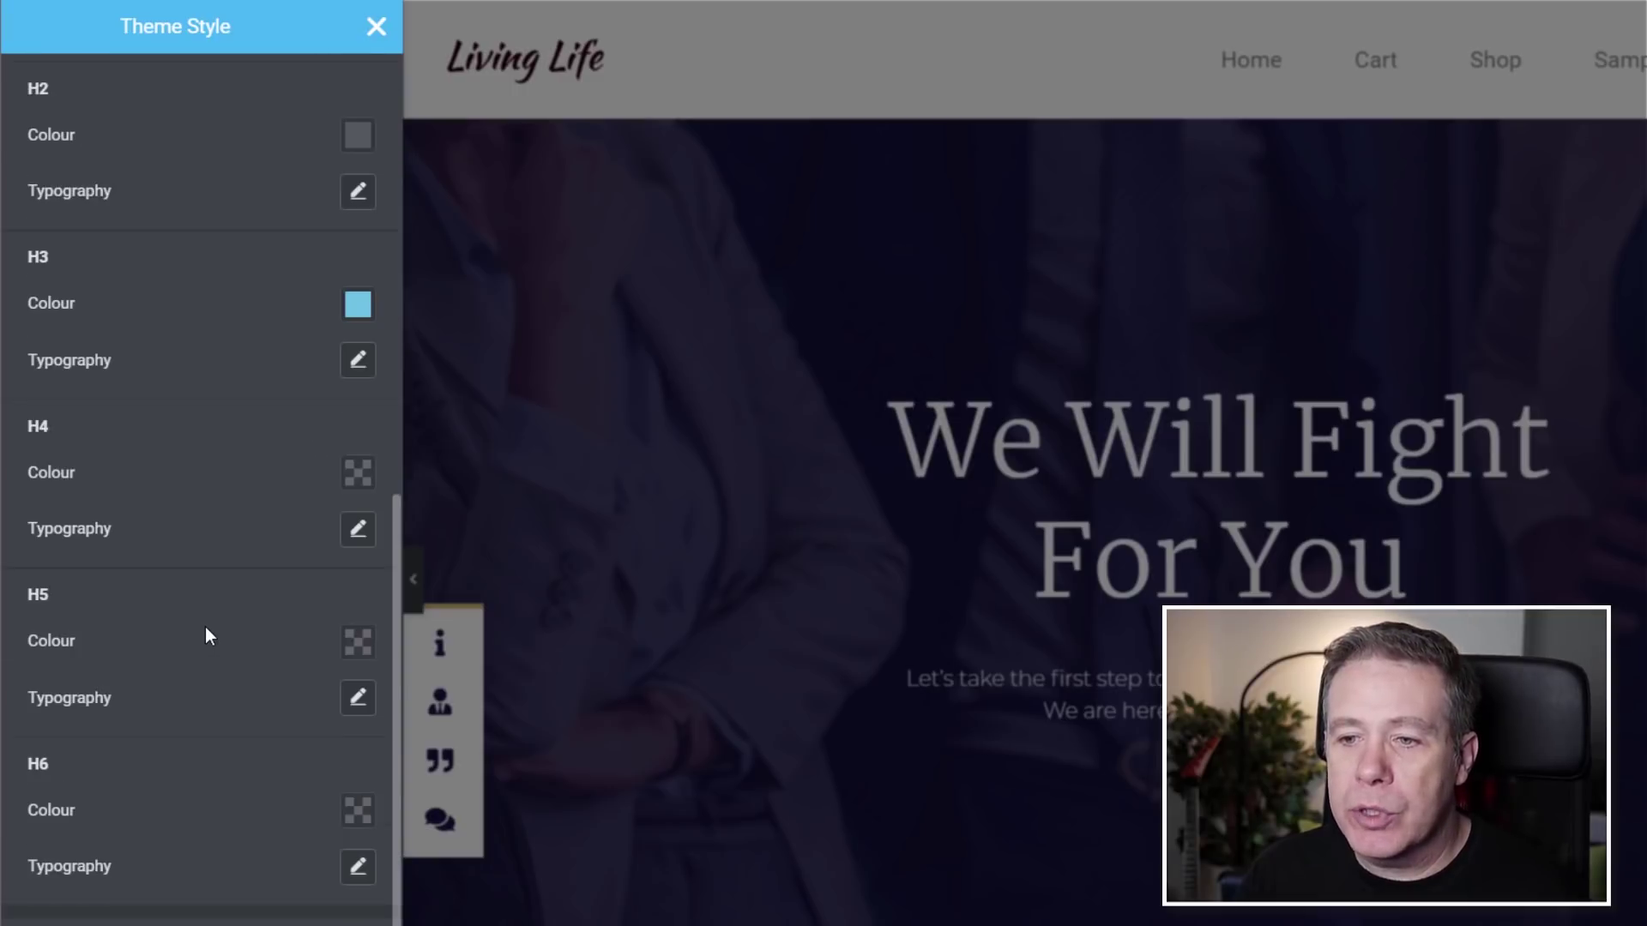
scroll(206, 633, up, 7)
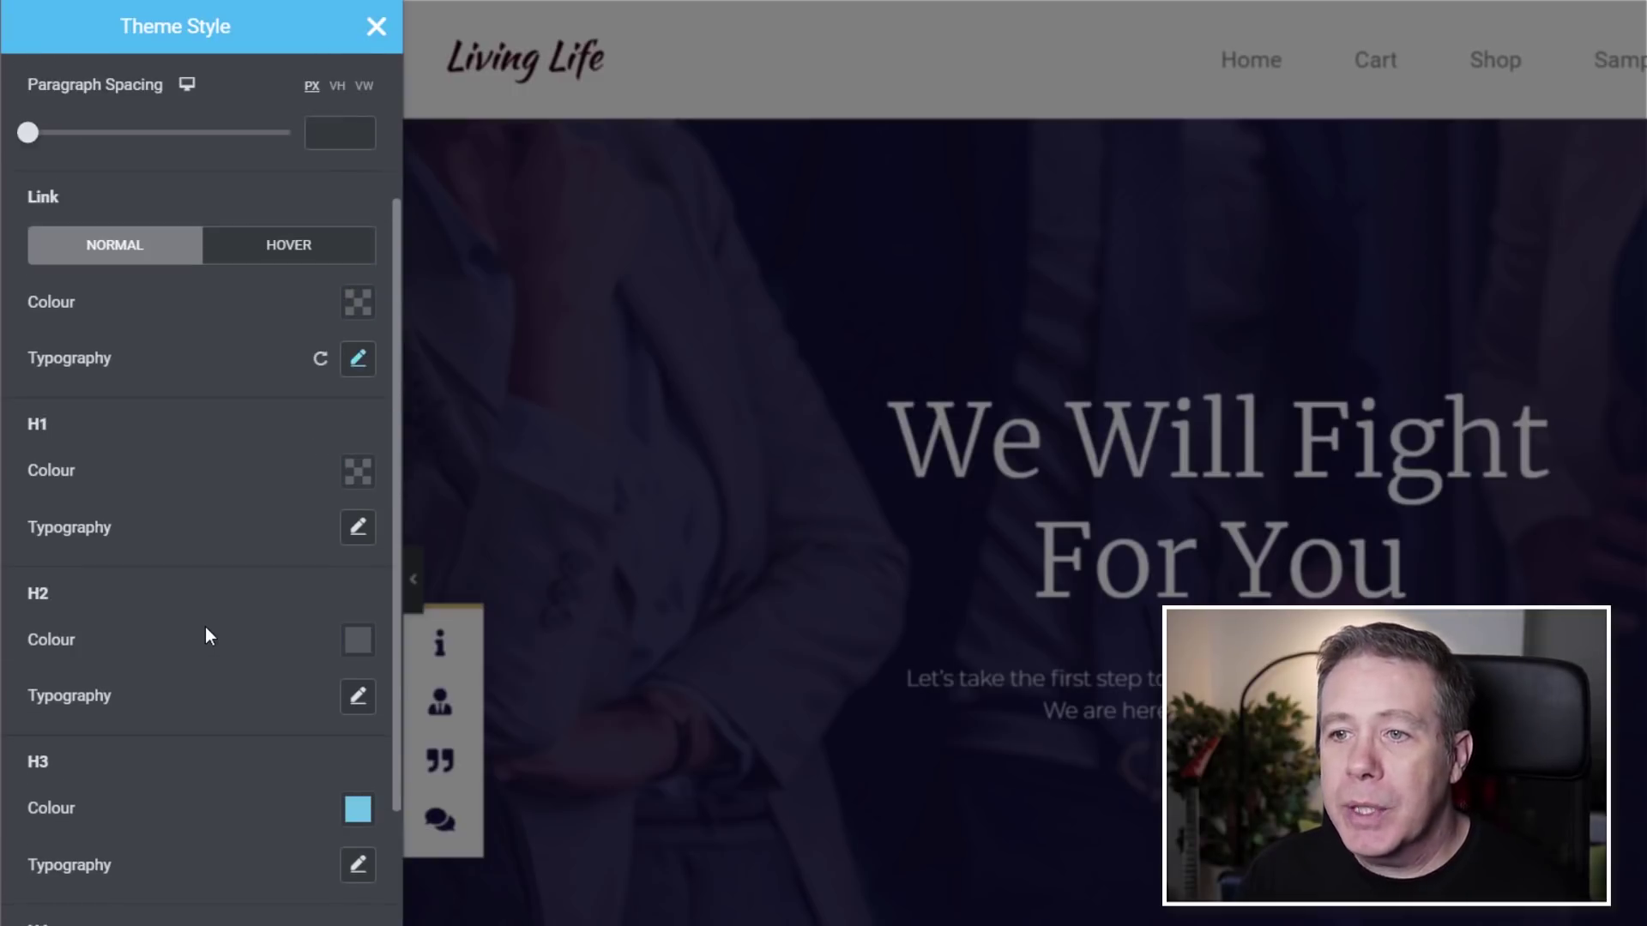
scroll(206, 635, down, 6)
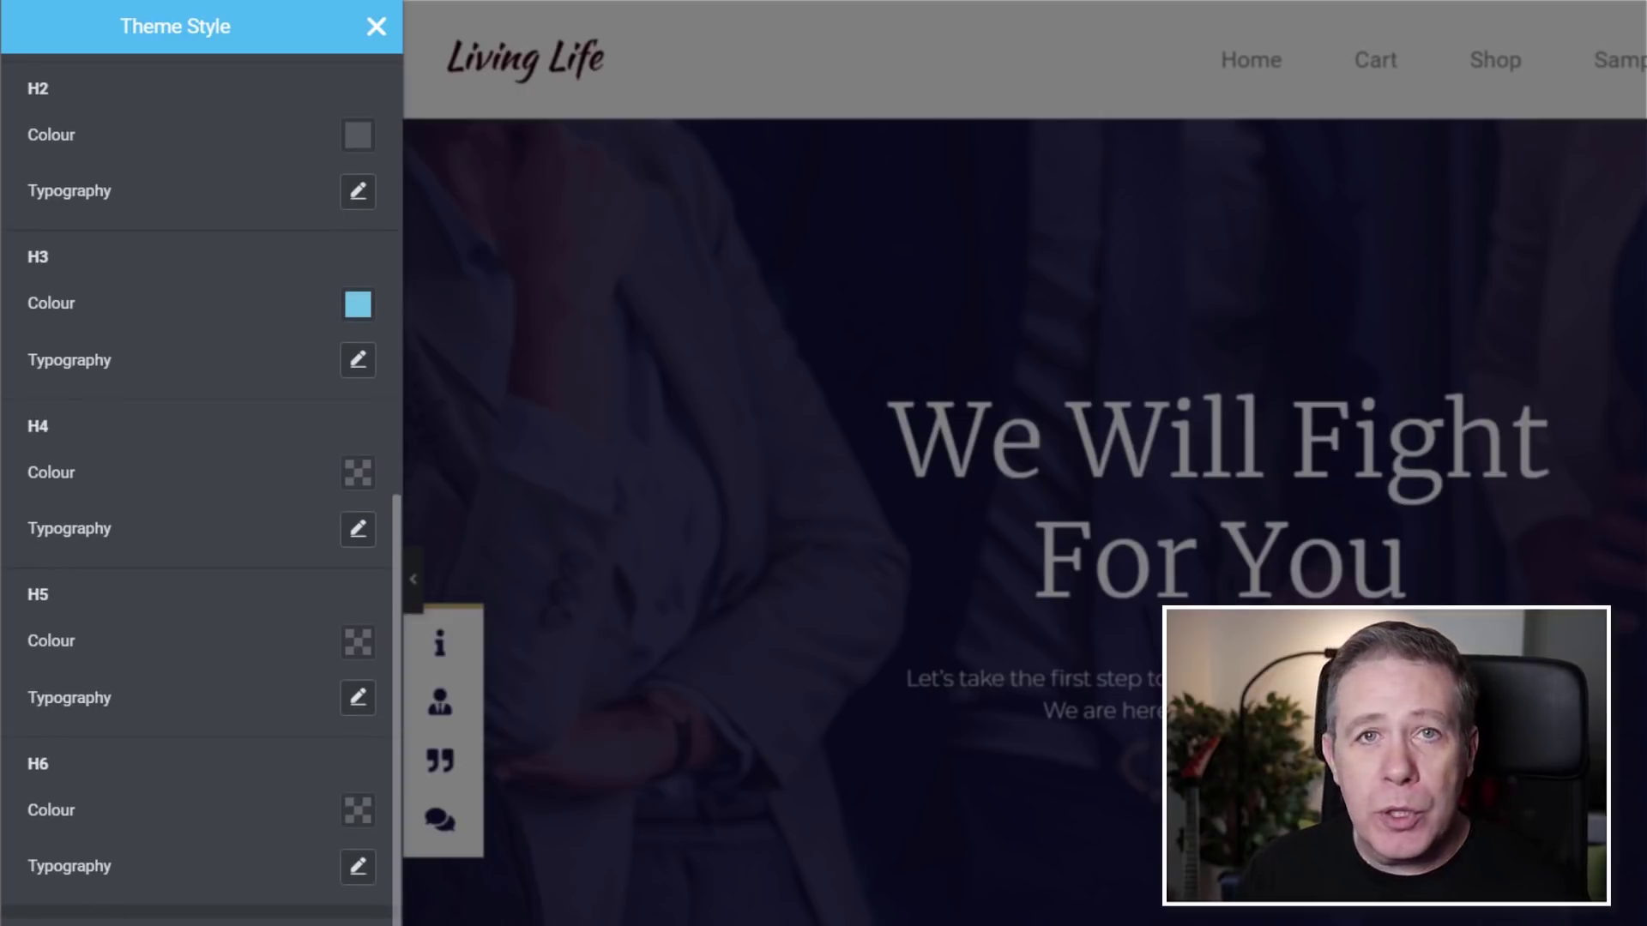
Examine the Theme Style options for buttons, form fields and images
click(107, 922)
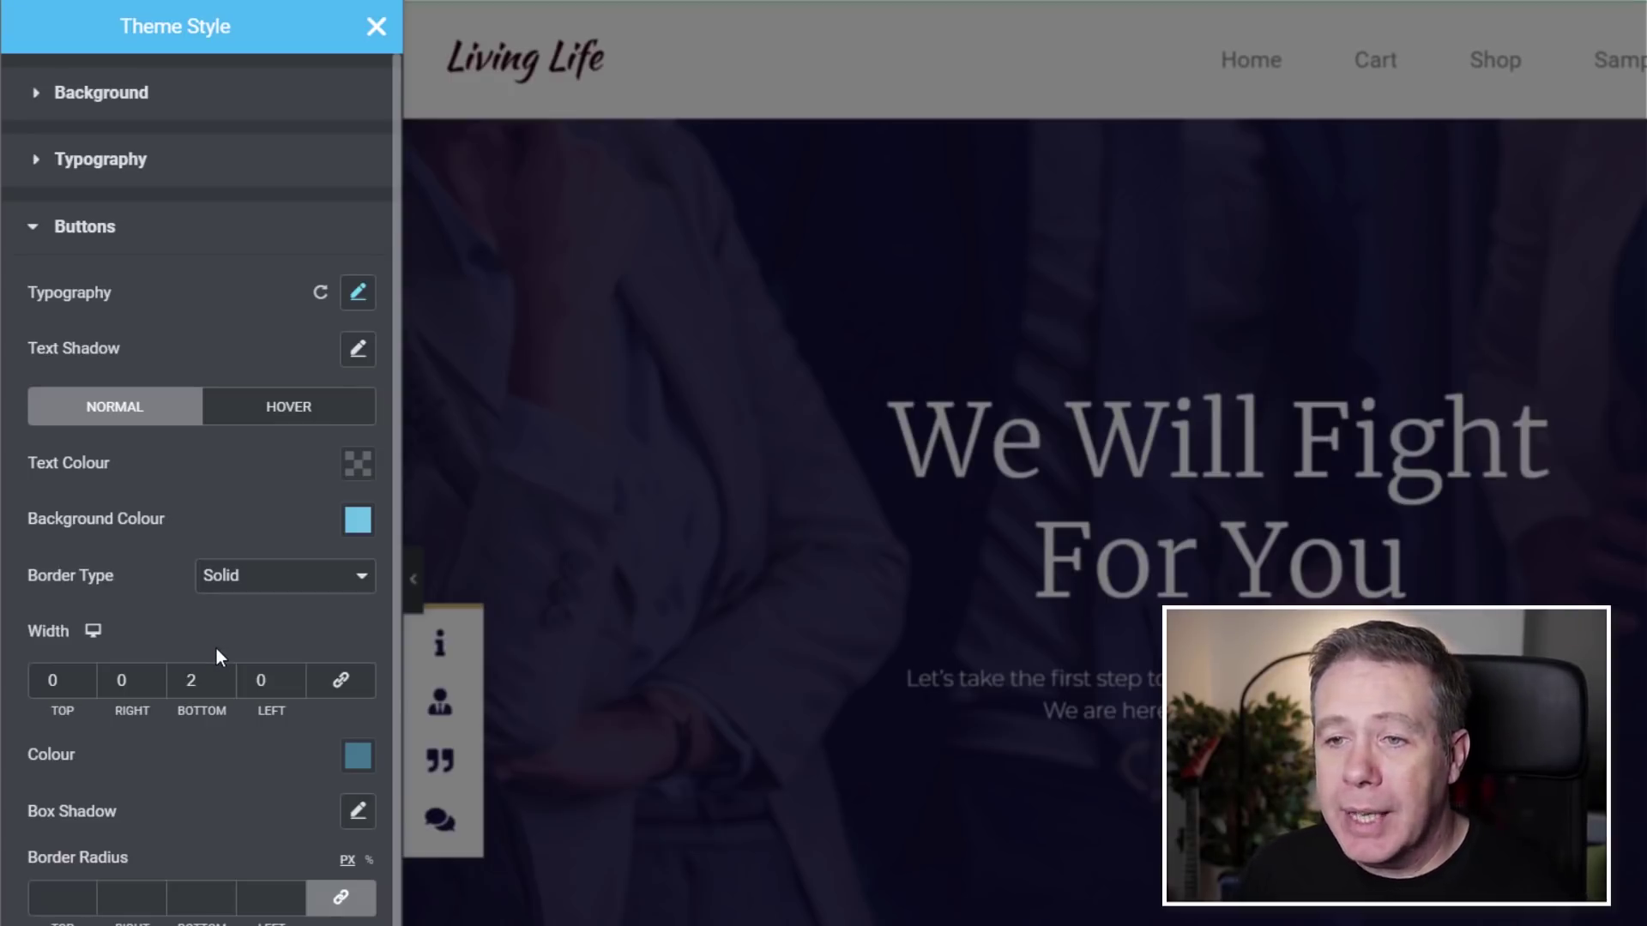
click(96, 234)
click(107, 298)
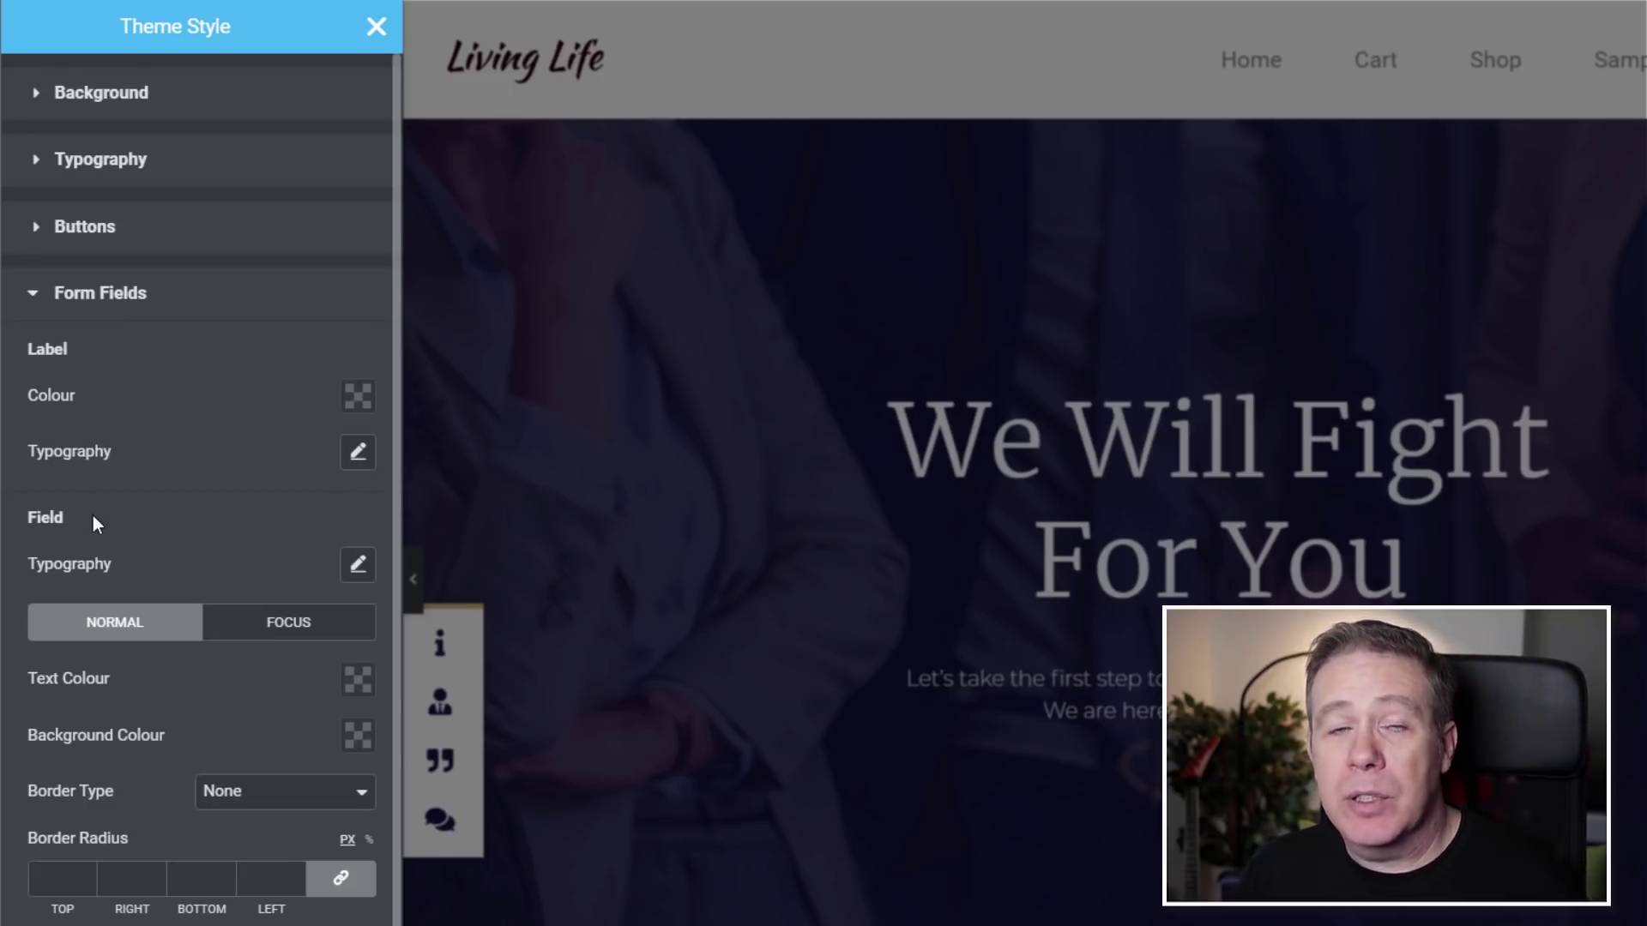
click(92, 300)
click(91, 364)
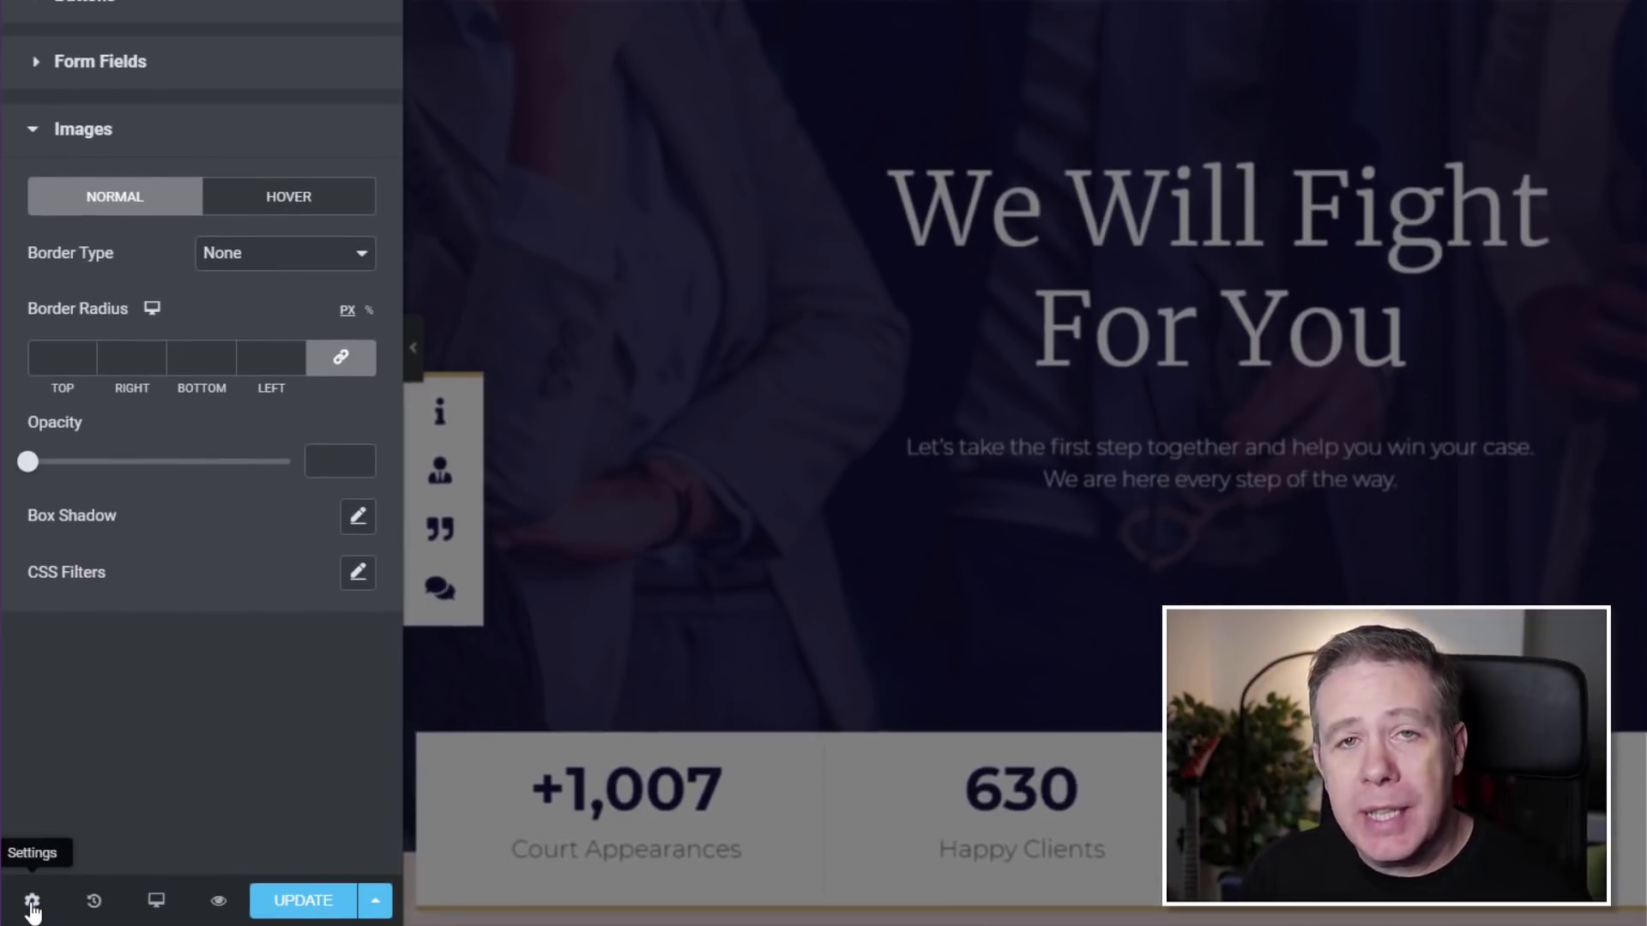
Open the Kit Settings of the theme style and check the available publication statuses for the kit
click(32, 902)
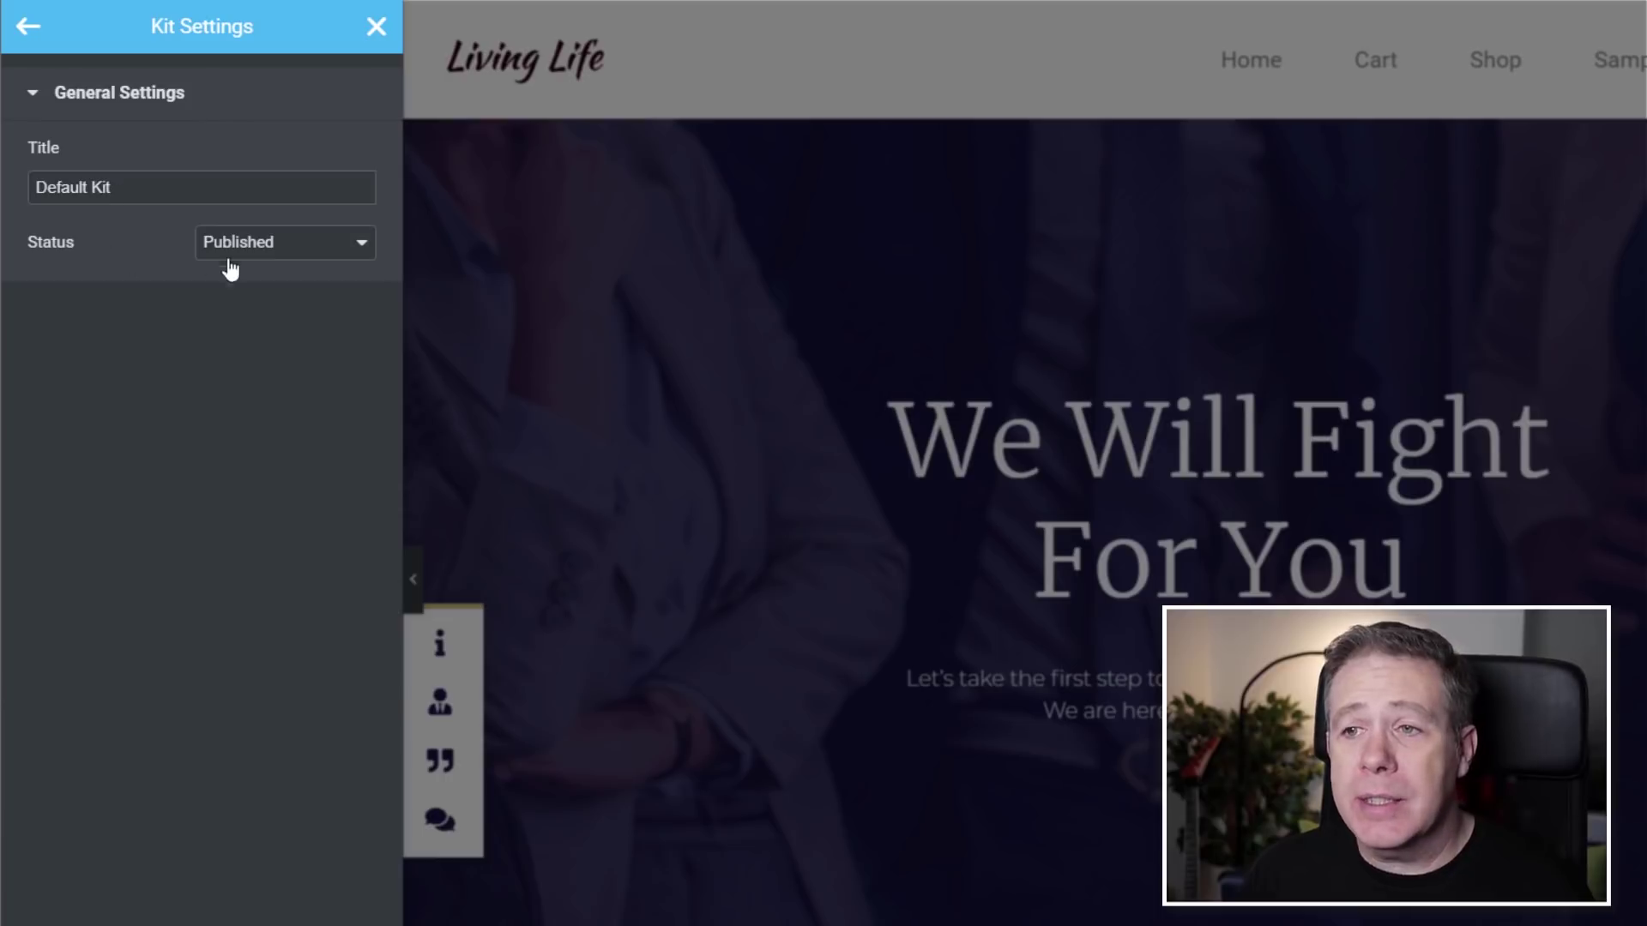
click(304, 251)
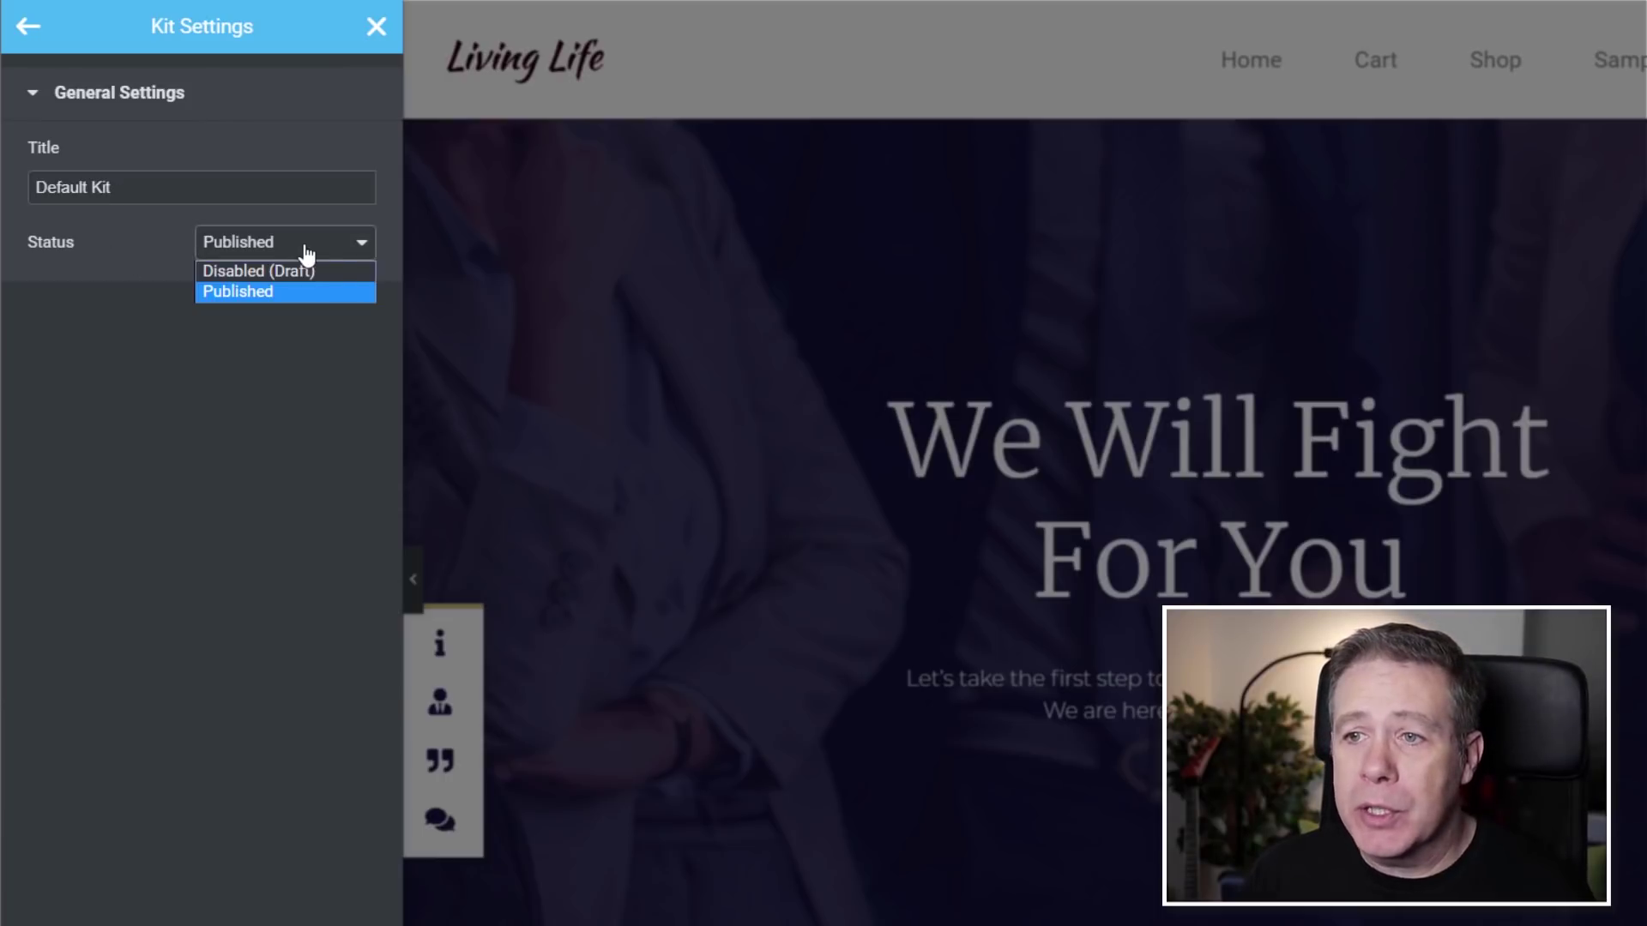
click(273, 327)
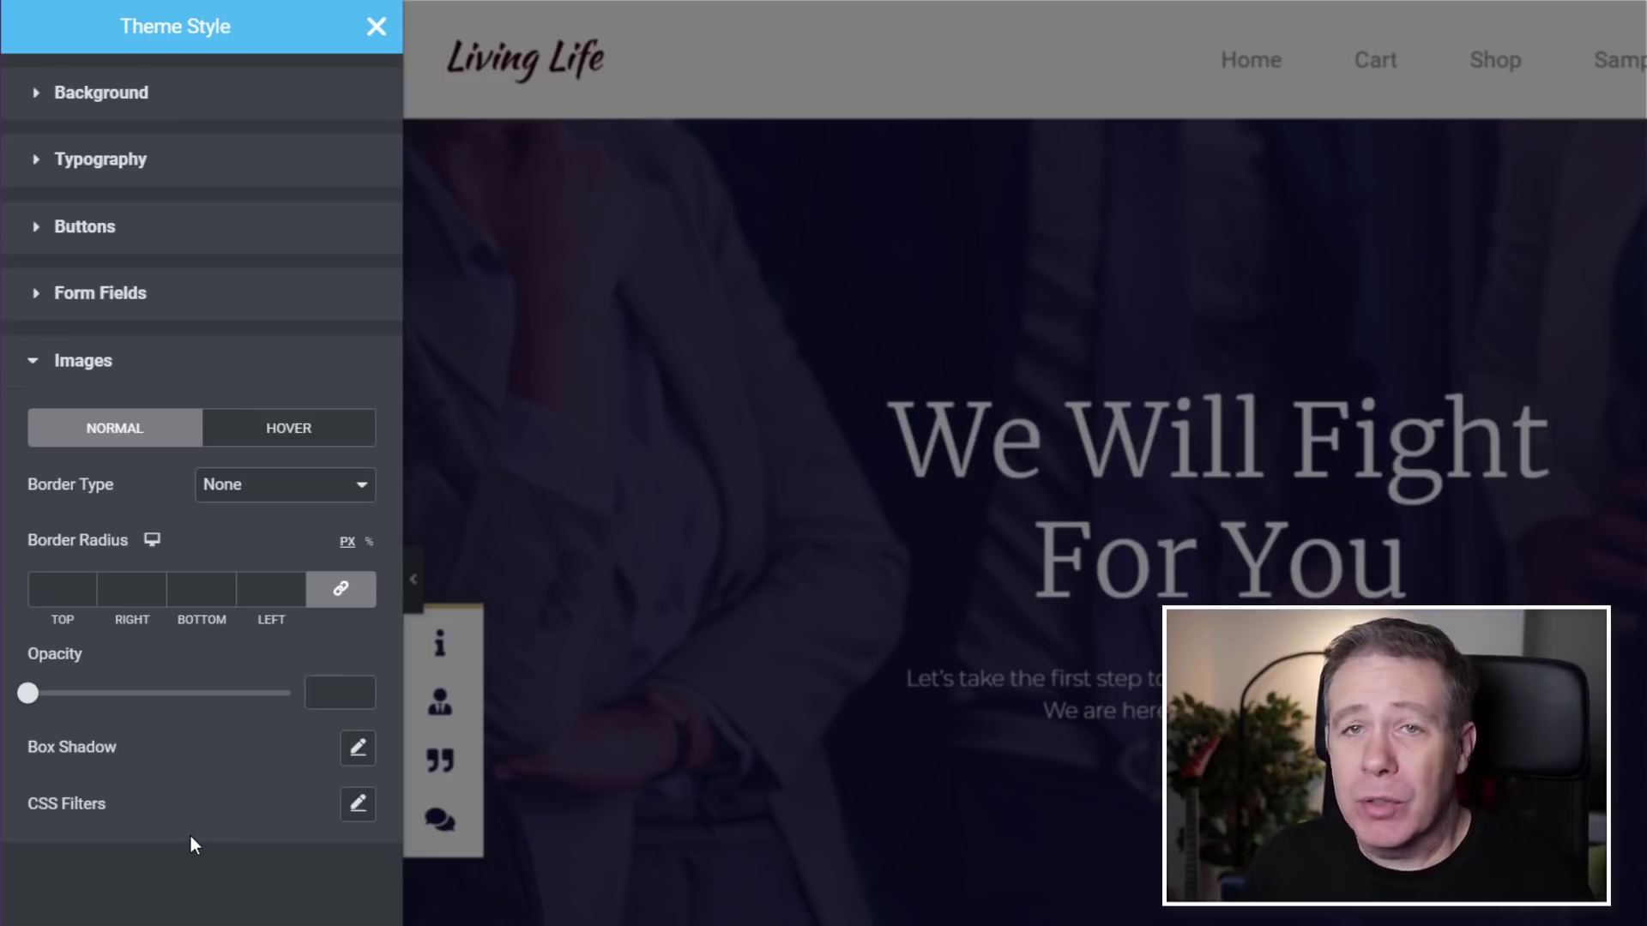
Set the global H1 typography's font family to Montserrat in Theme Style
click(169, 182)
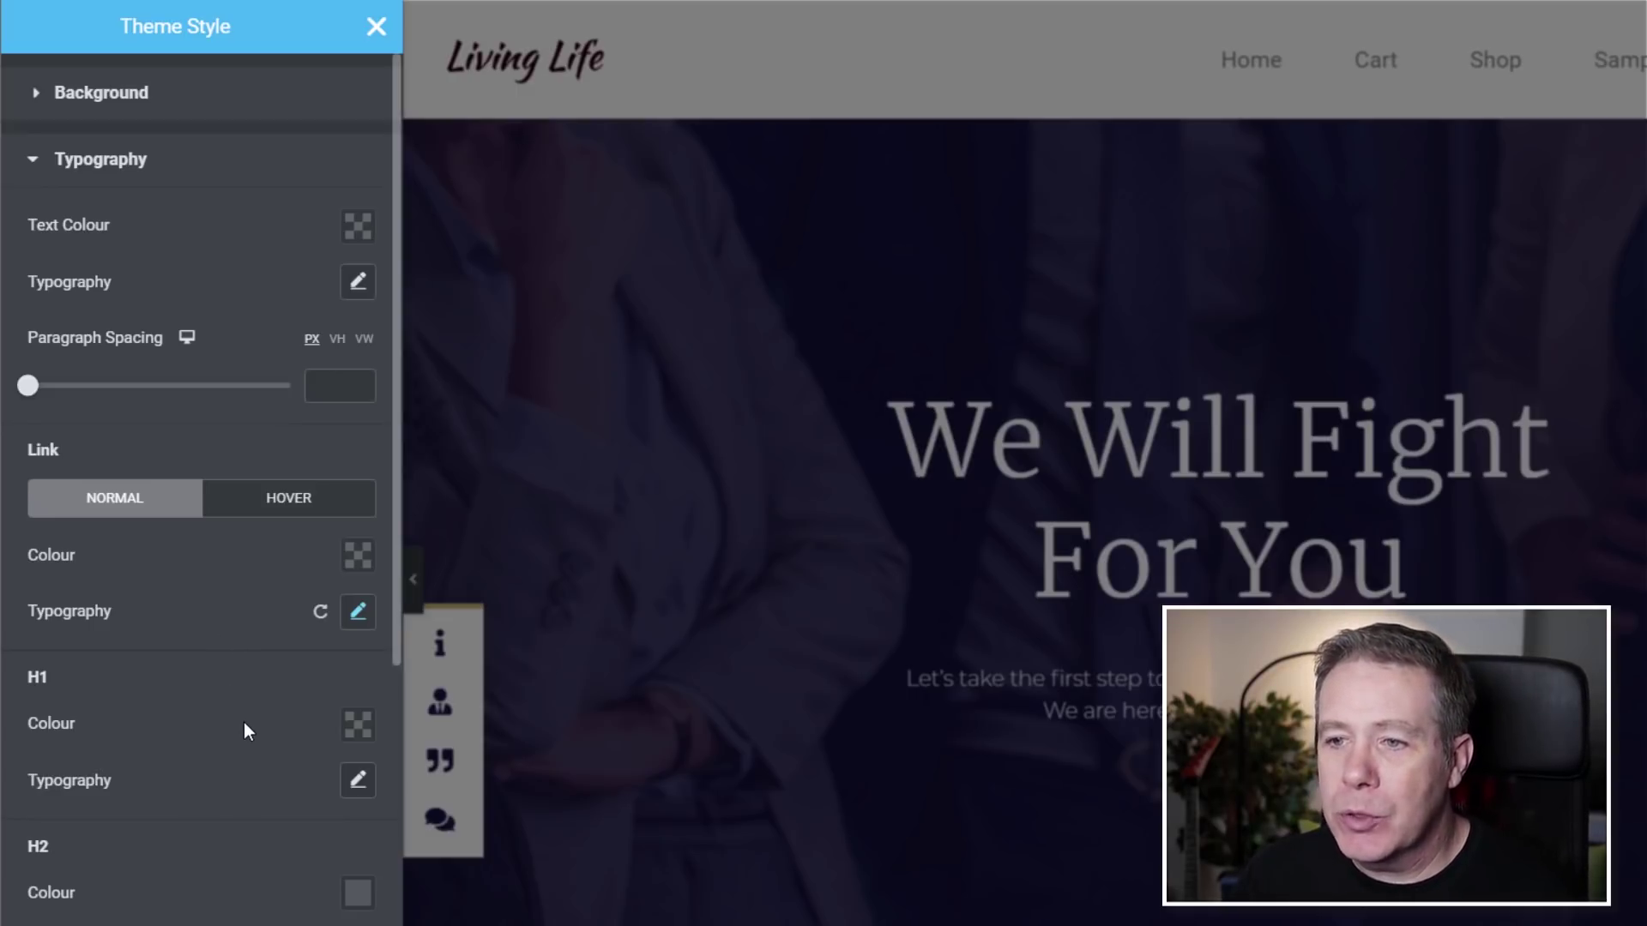
click(360, 783)
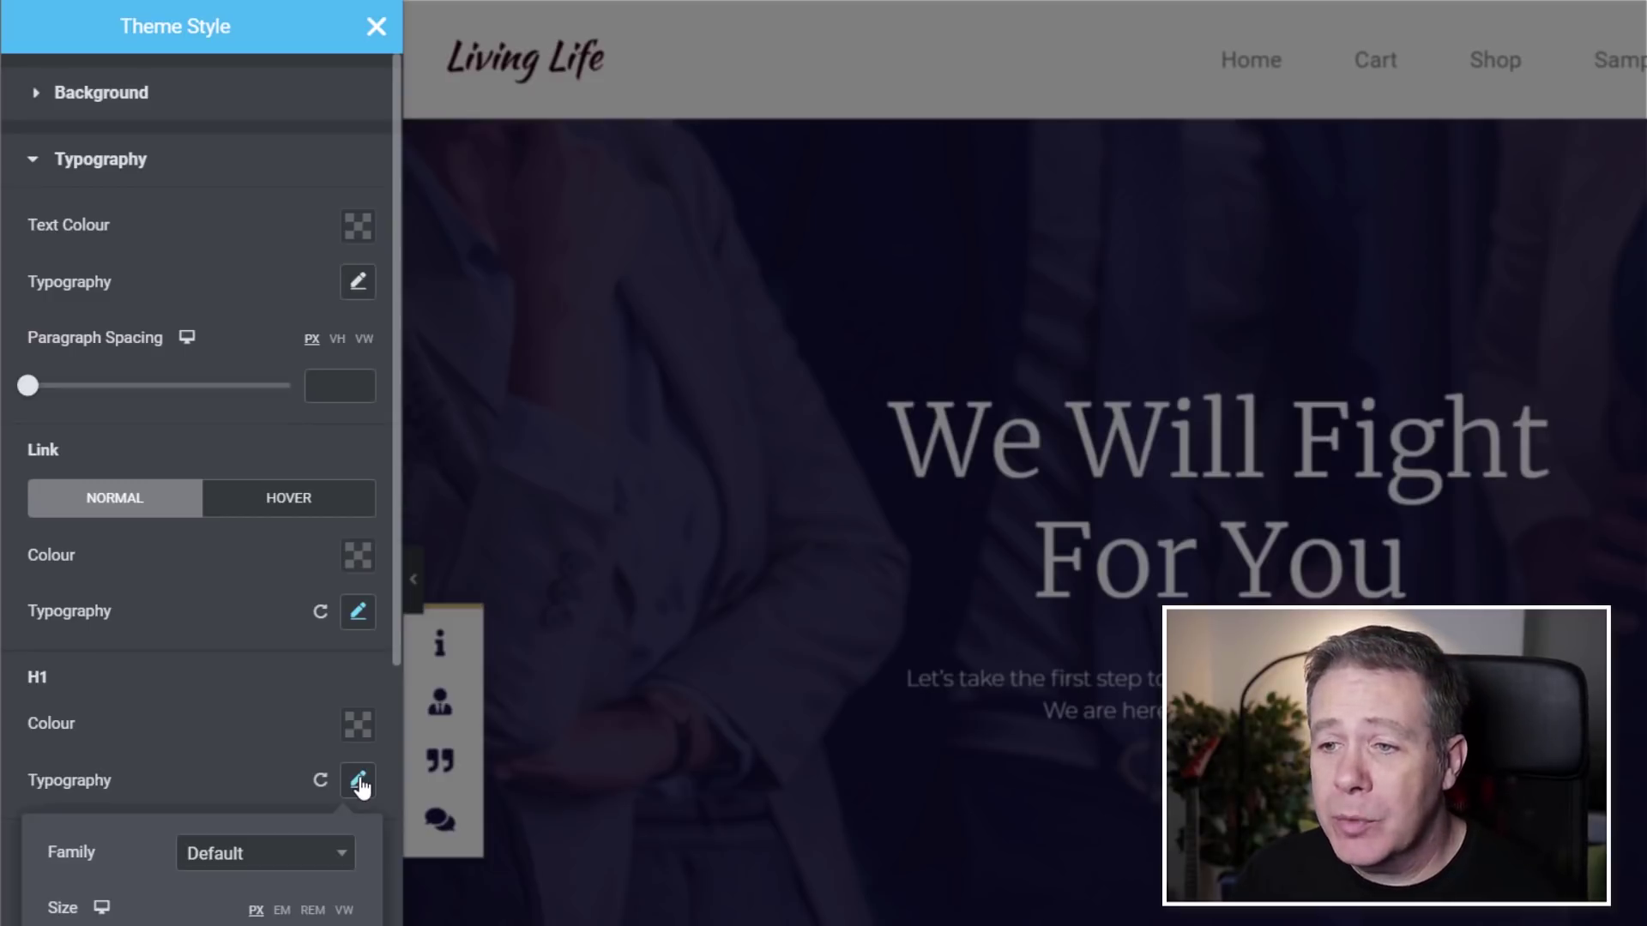
click(326, 868)
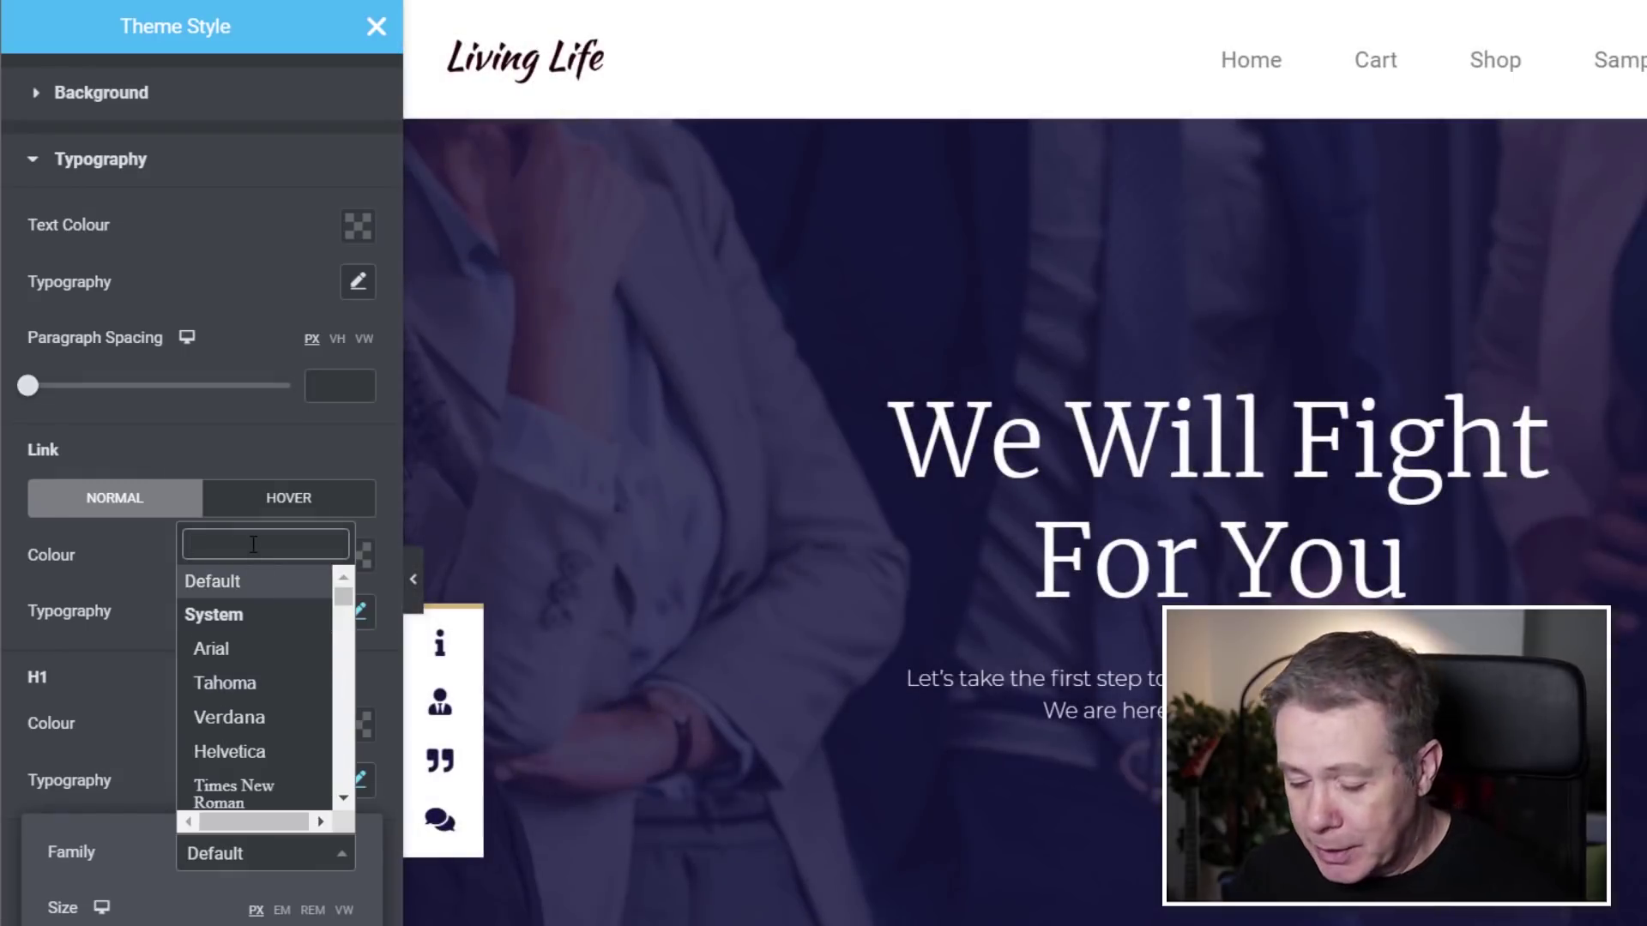
text(mont)
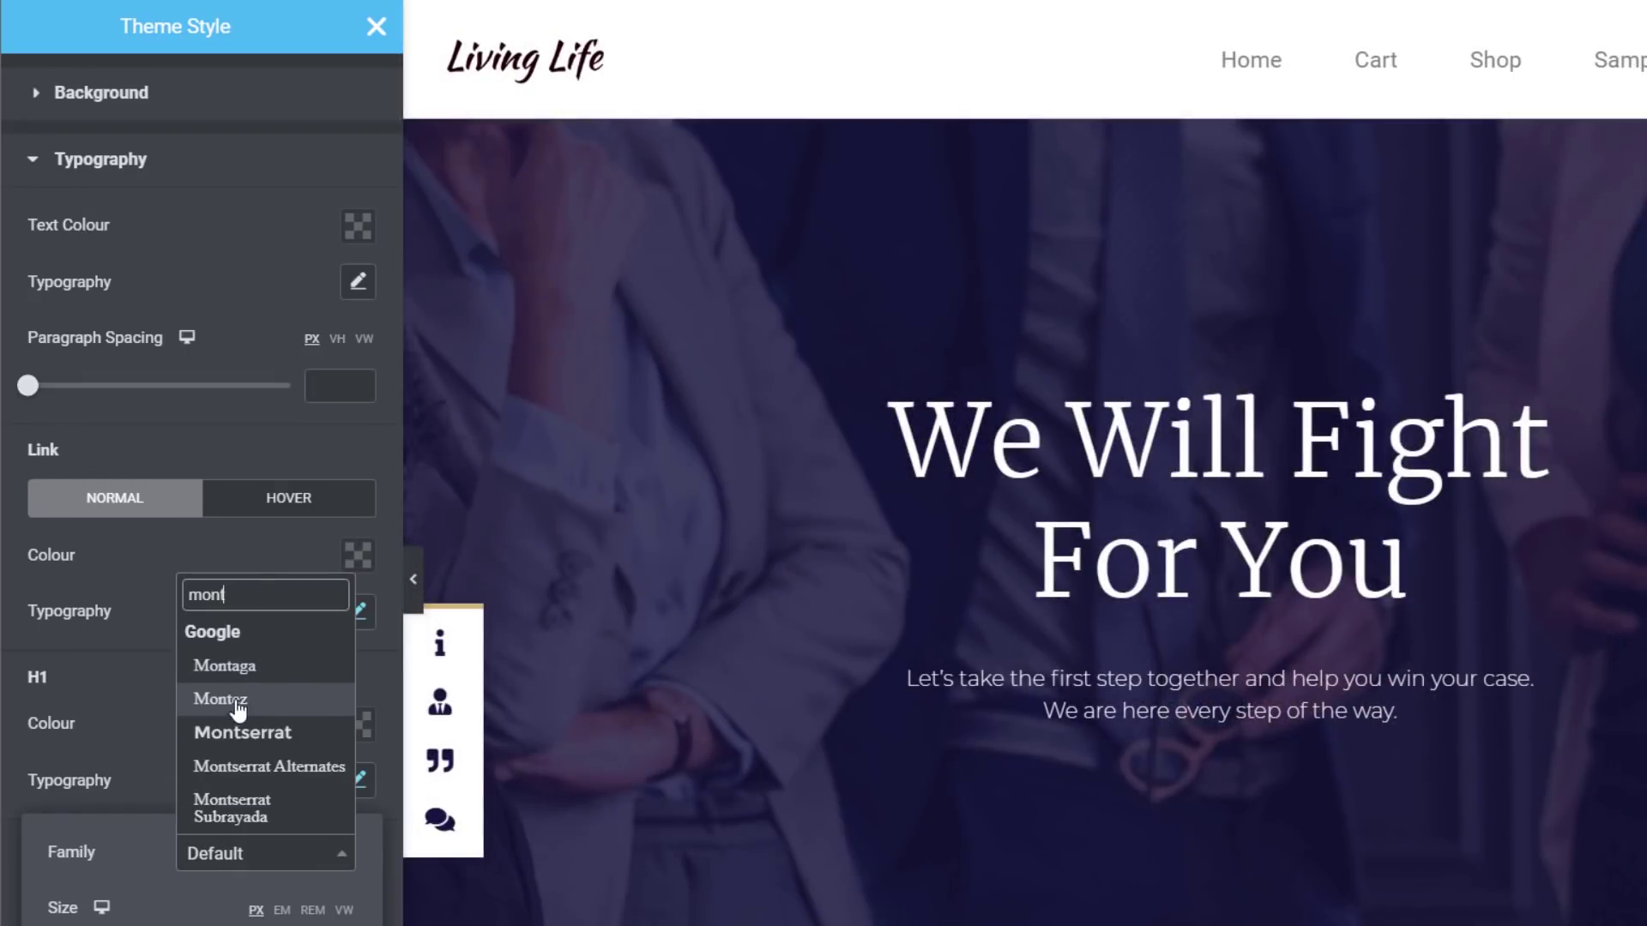
click(237, 735)
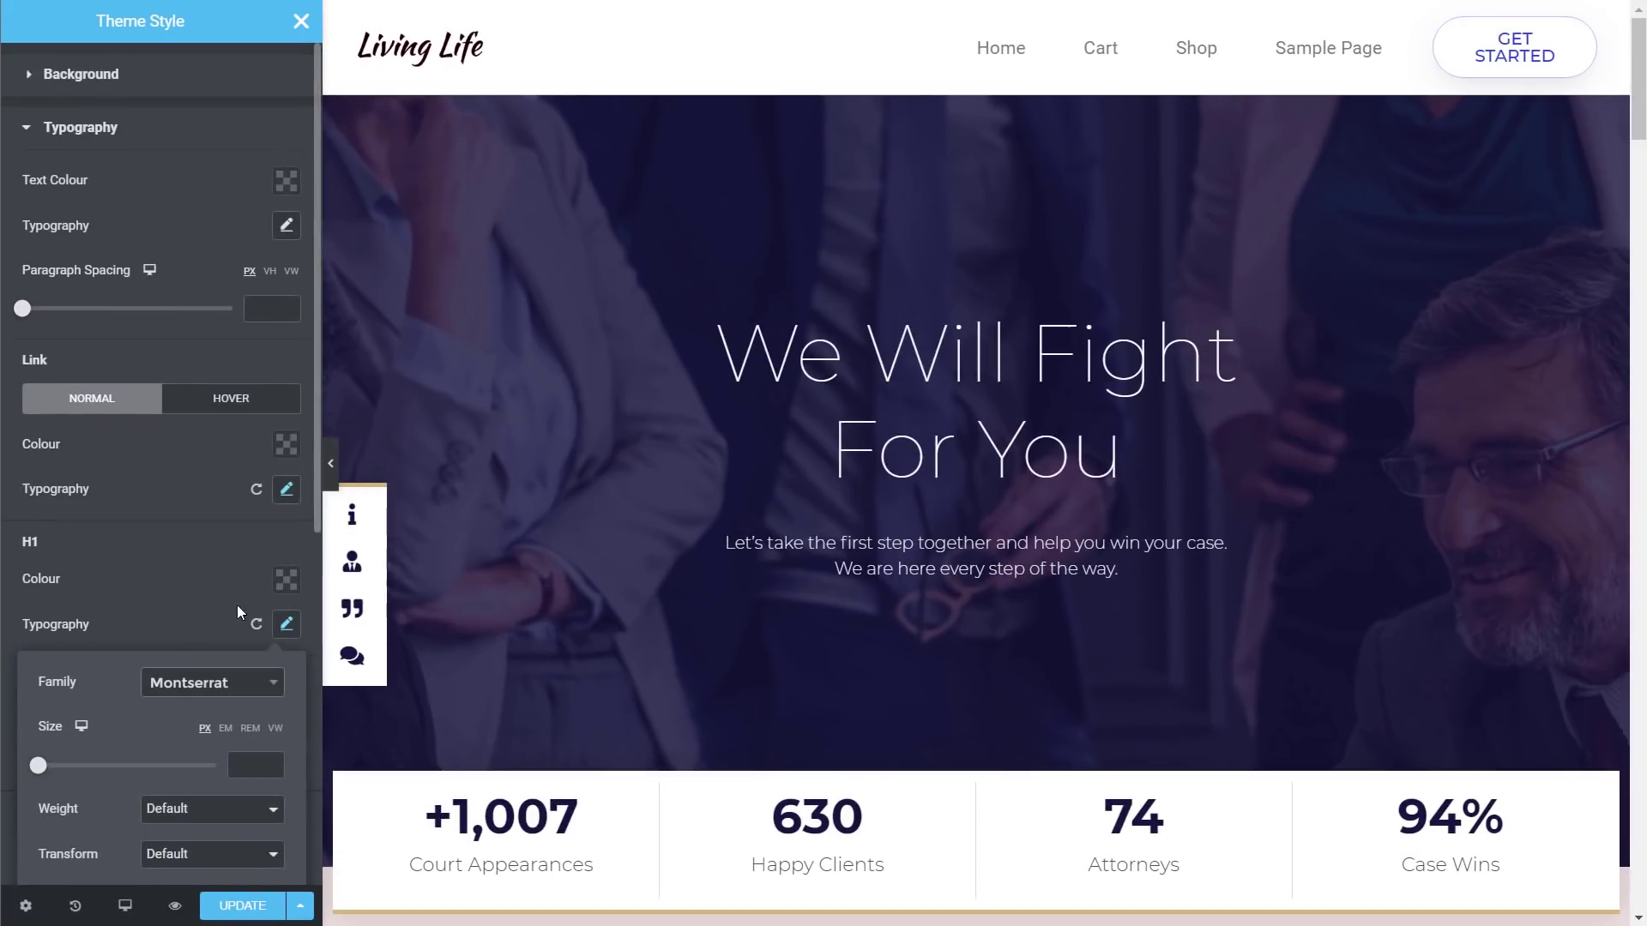
Set the H1 font weight to 500 and its text transform to Uppercase
click(225, 809)
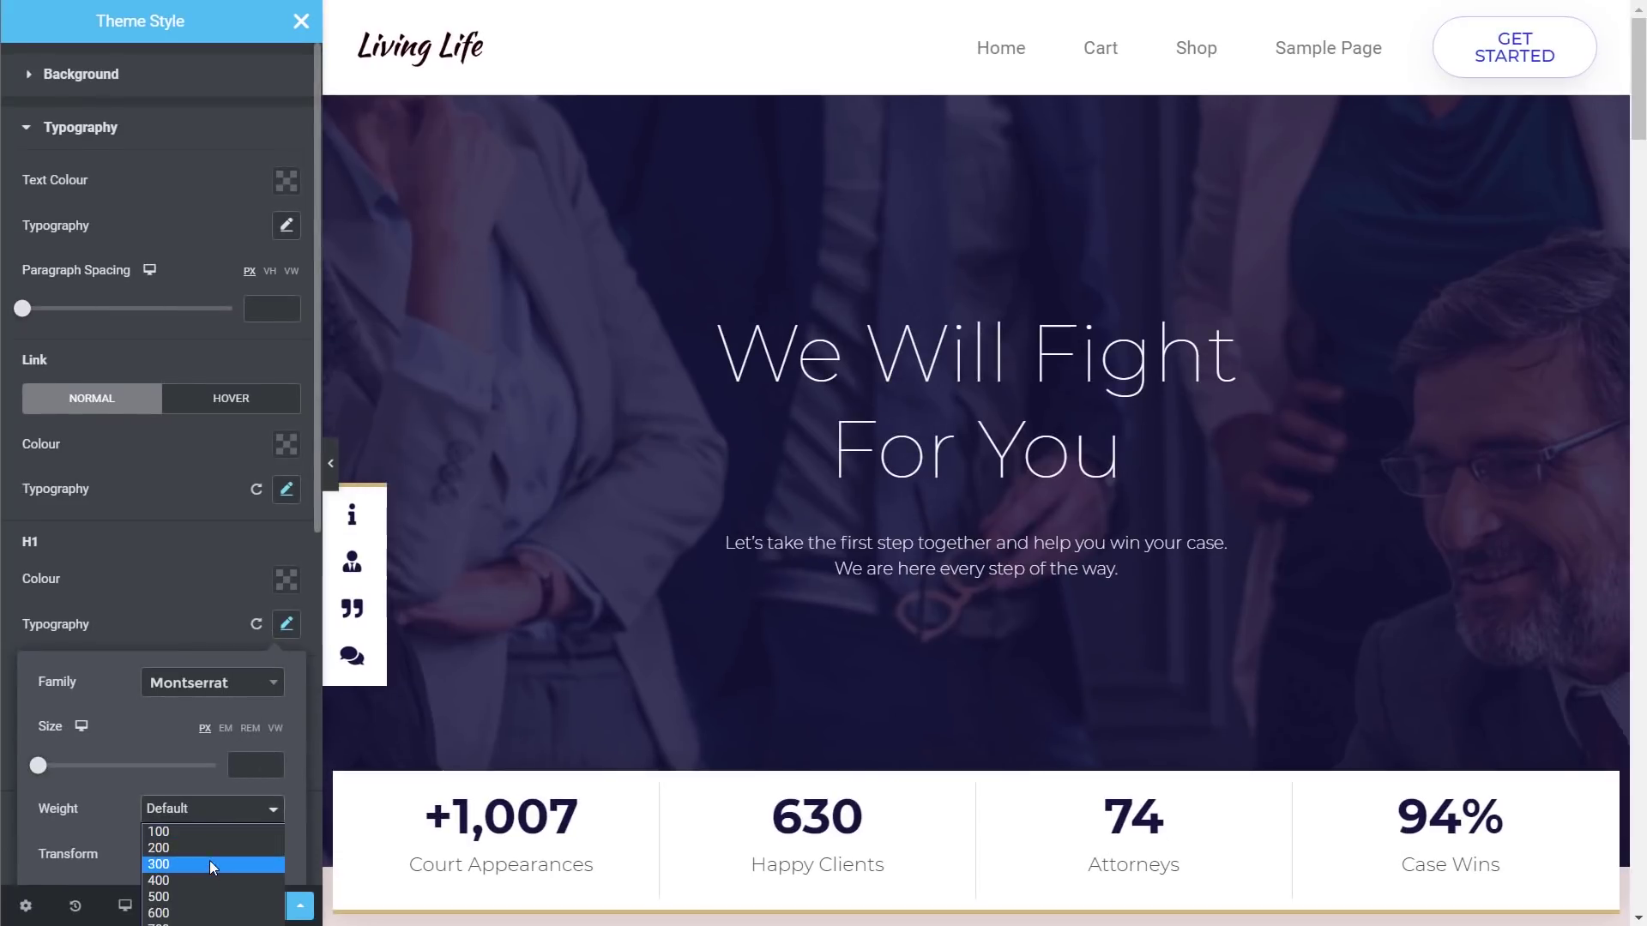
click(202, 896)
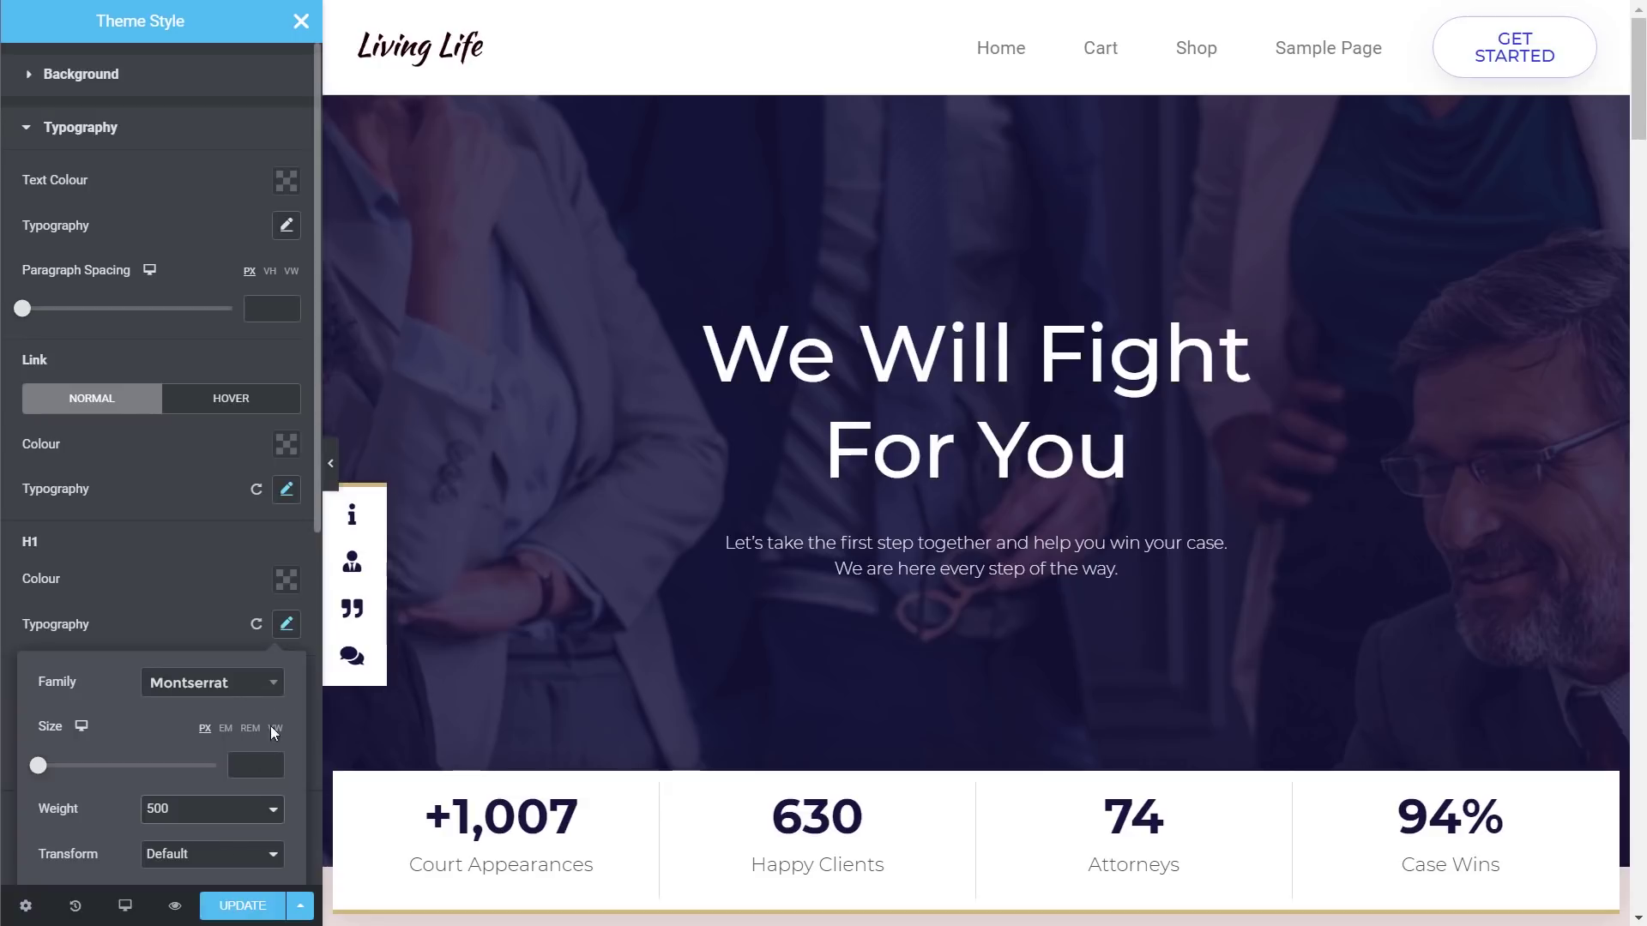
scroll(225, 770, down, 2)
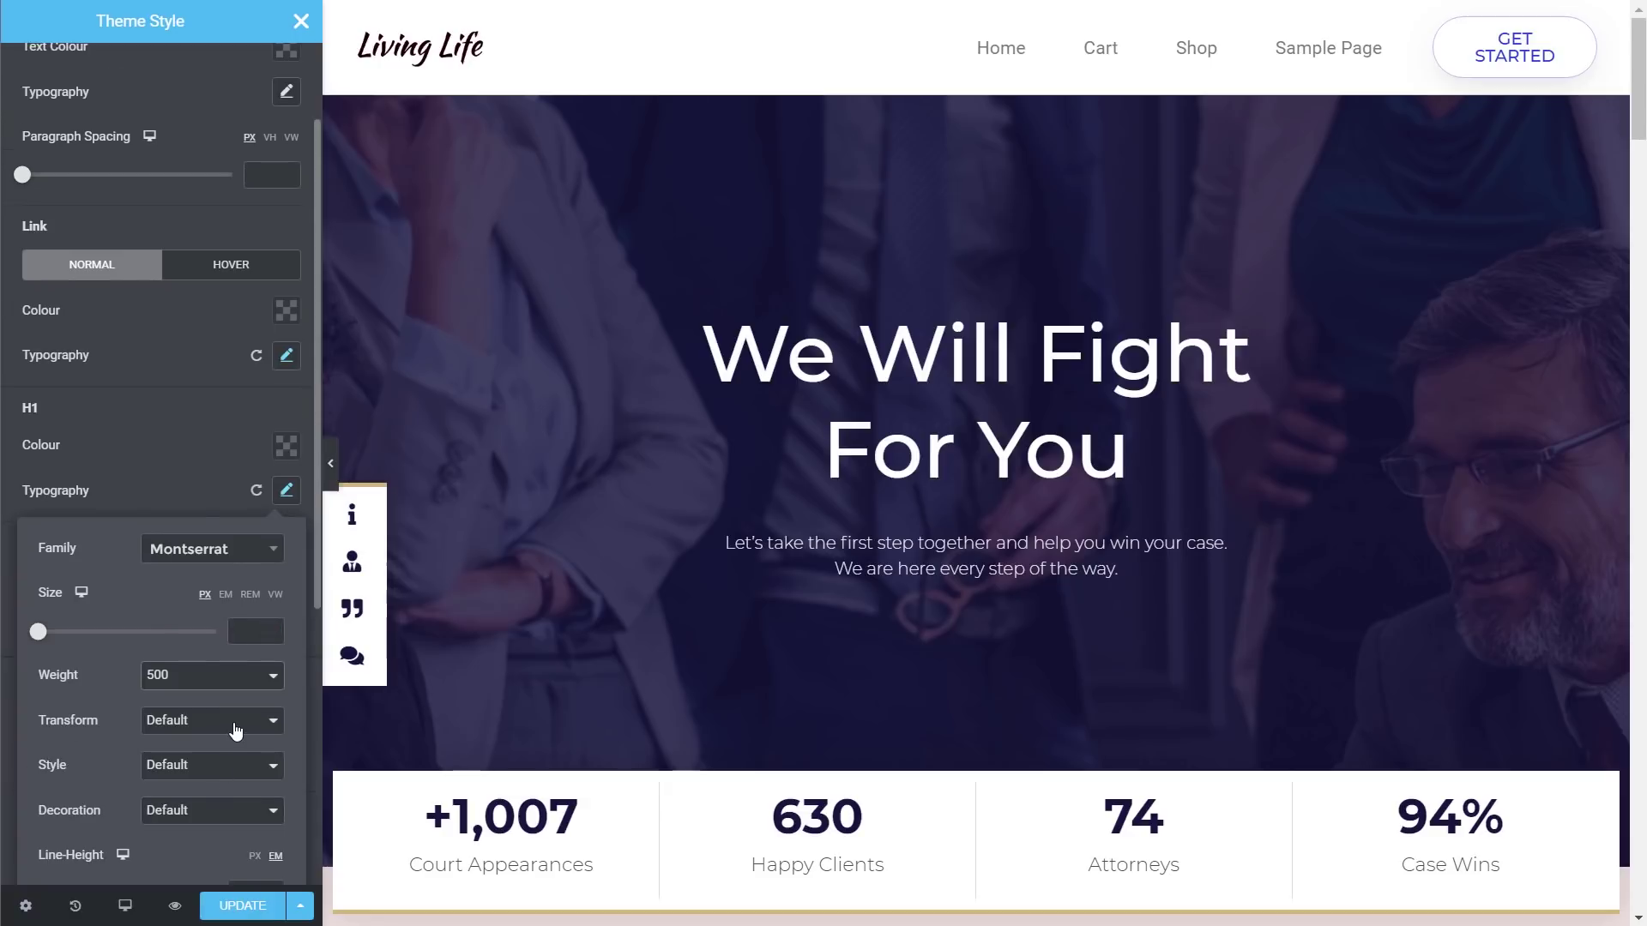
click(237, 730)
click(225, 759)
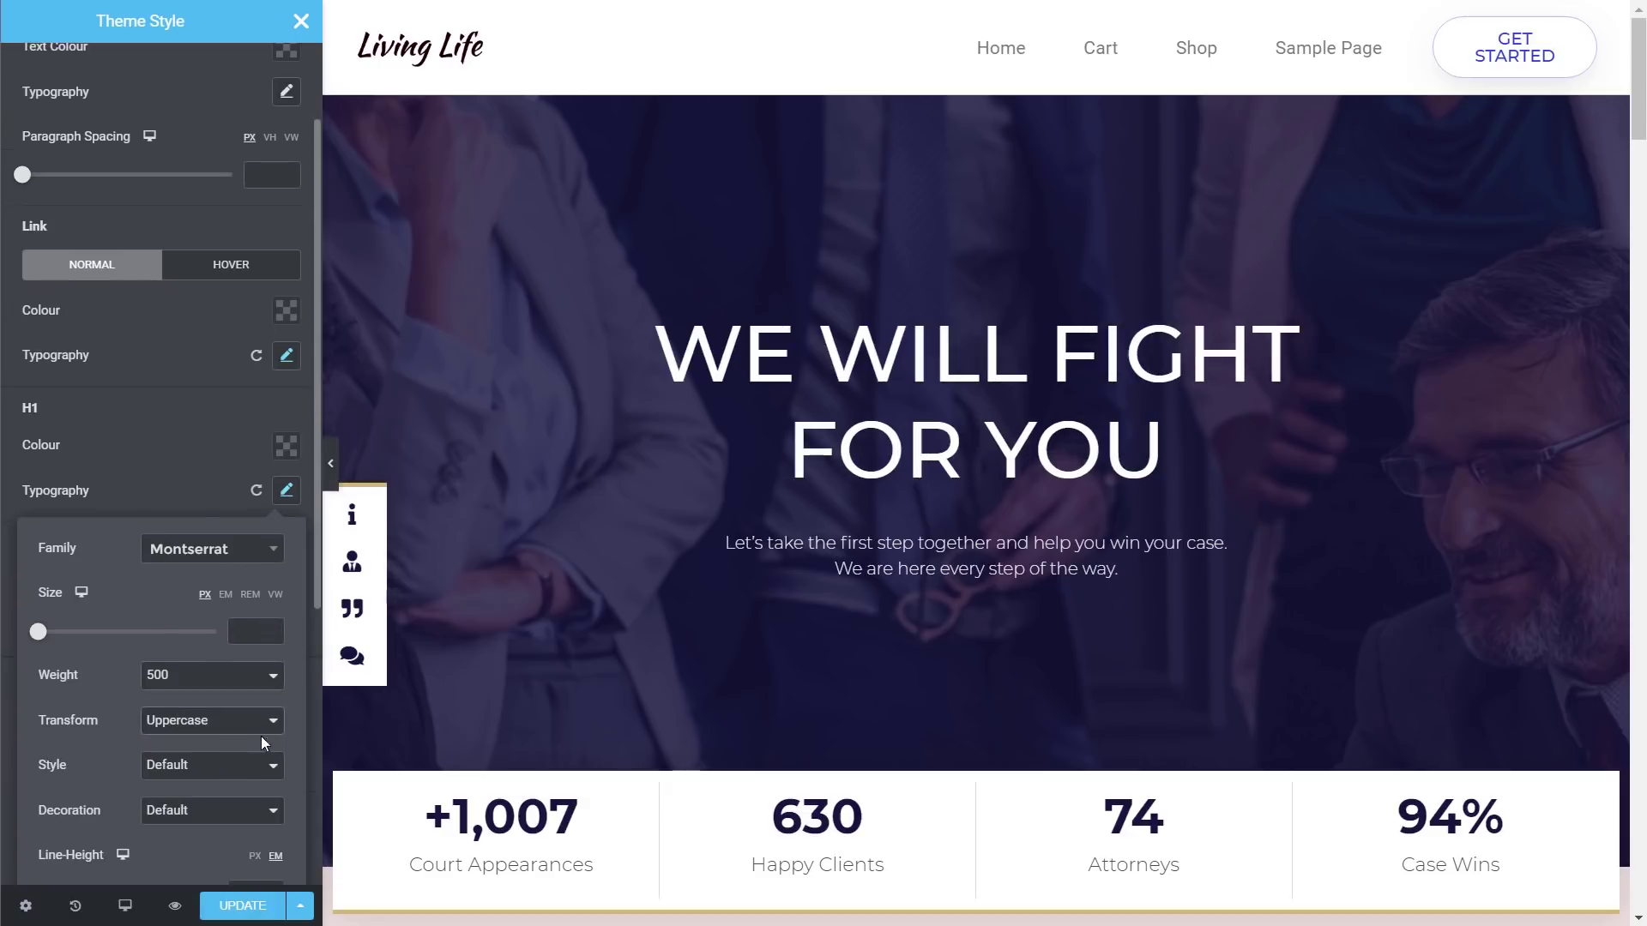
Set the H1 heading colour to the light blue preset #6EC1E4
click(292, 455)
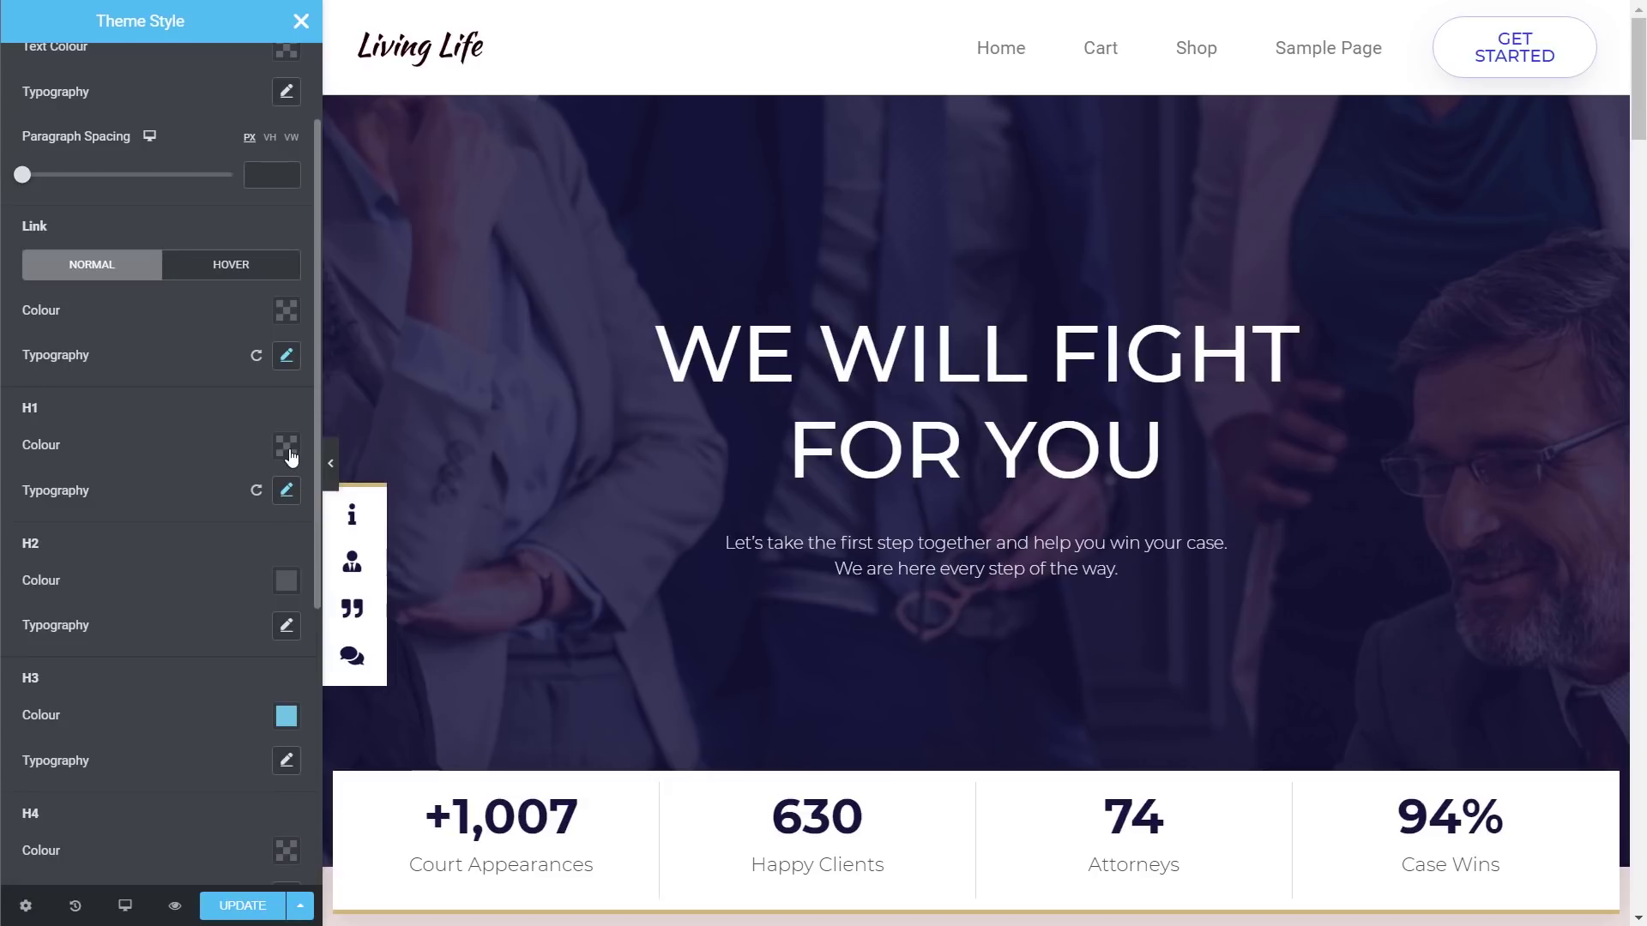
click(288, 449)
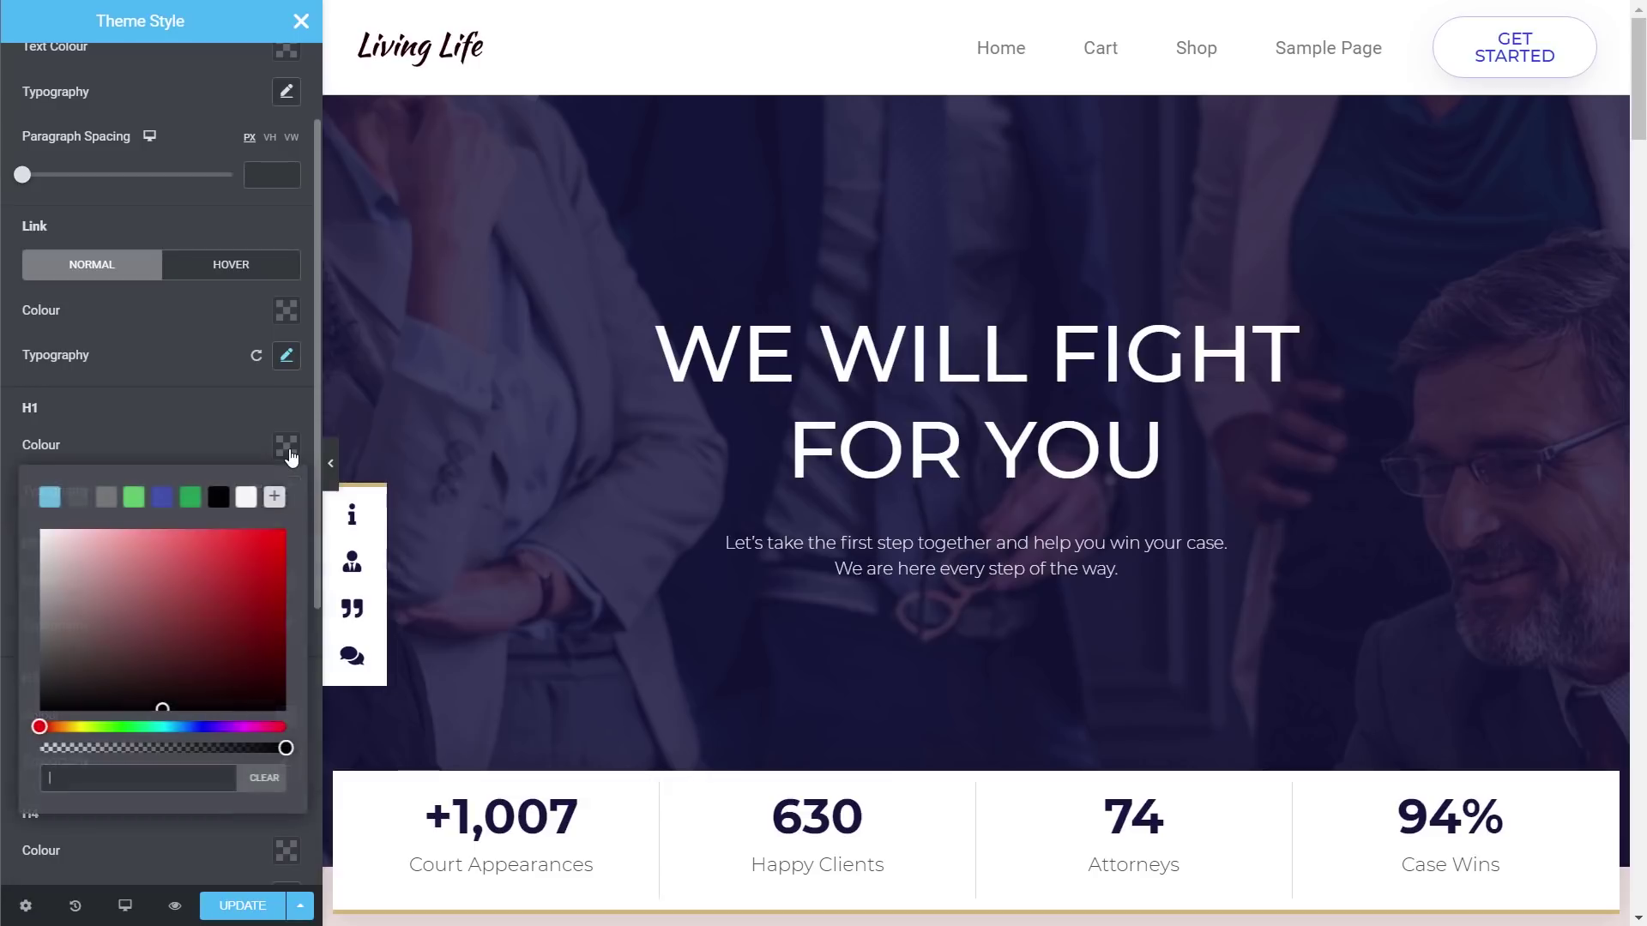
click(49, 496)
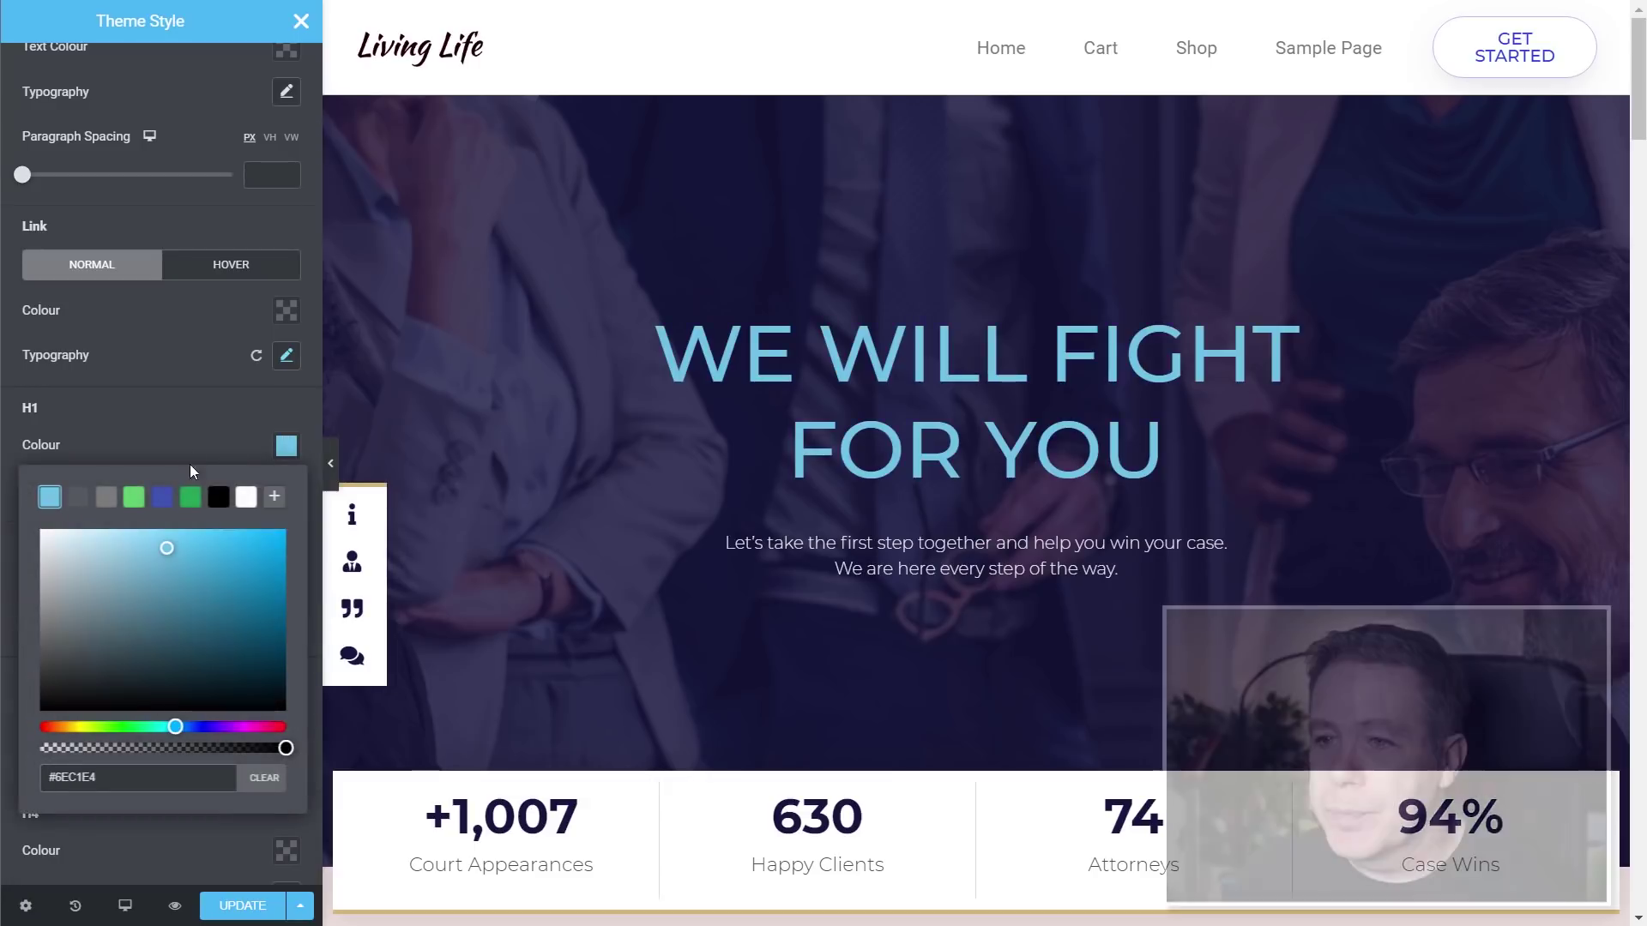
click(177, 430)
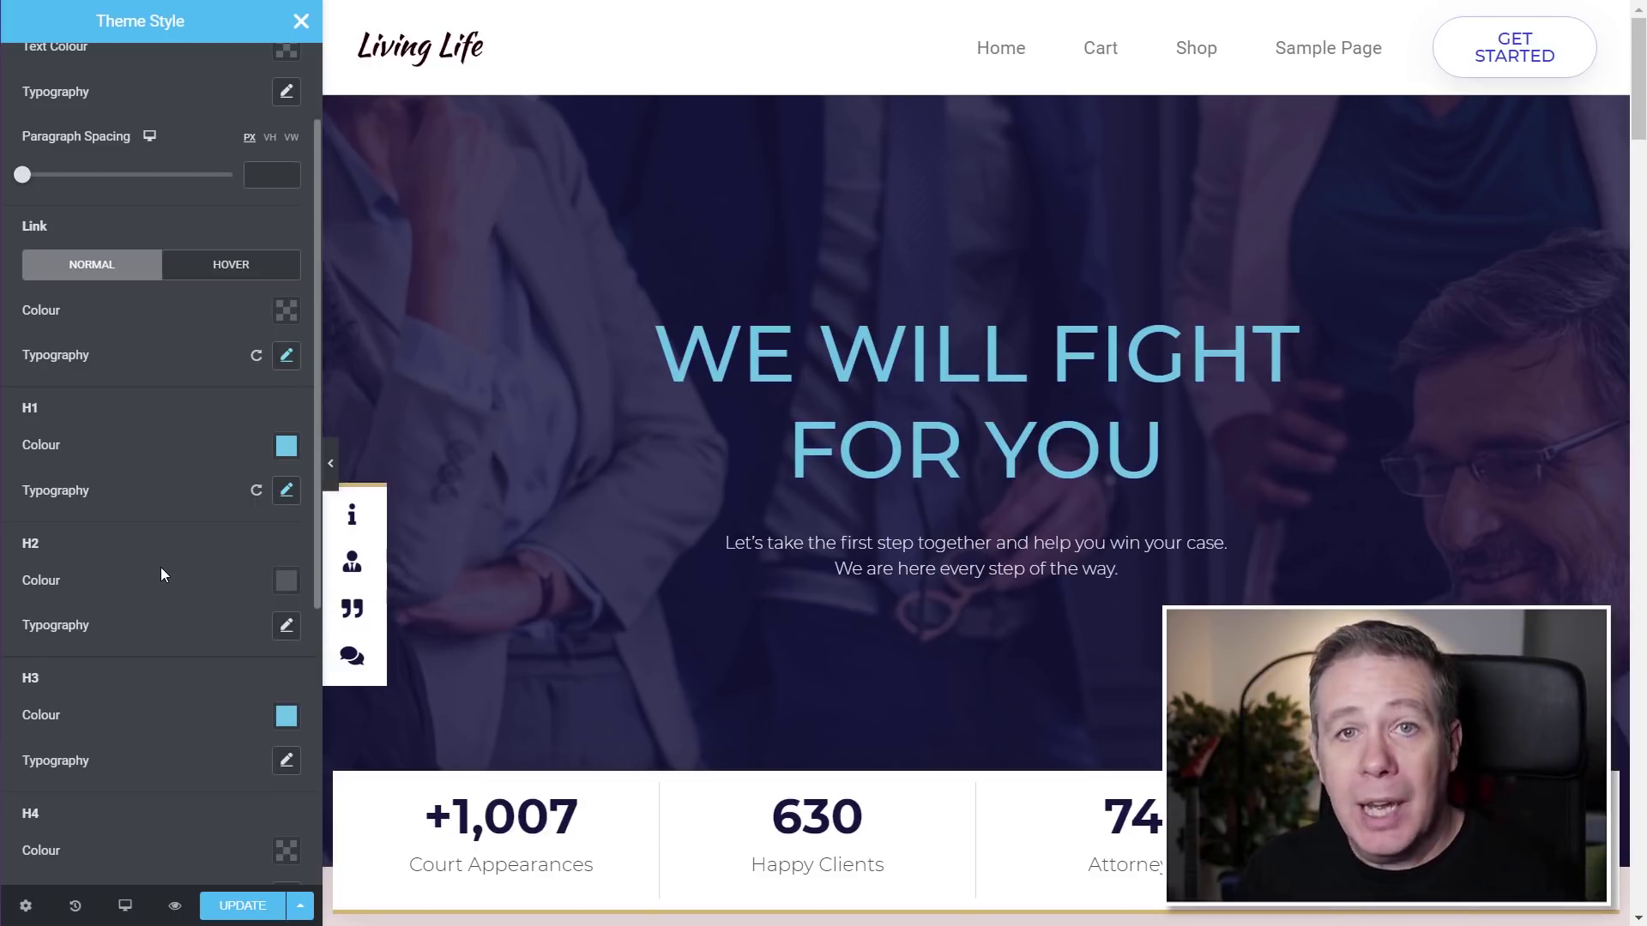
Save the updated theme style and close the Theme Style settings
scroll(213, 494, up, 2)
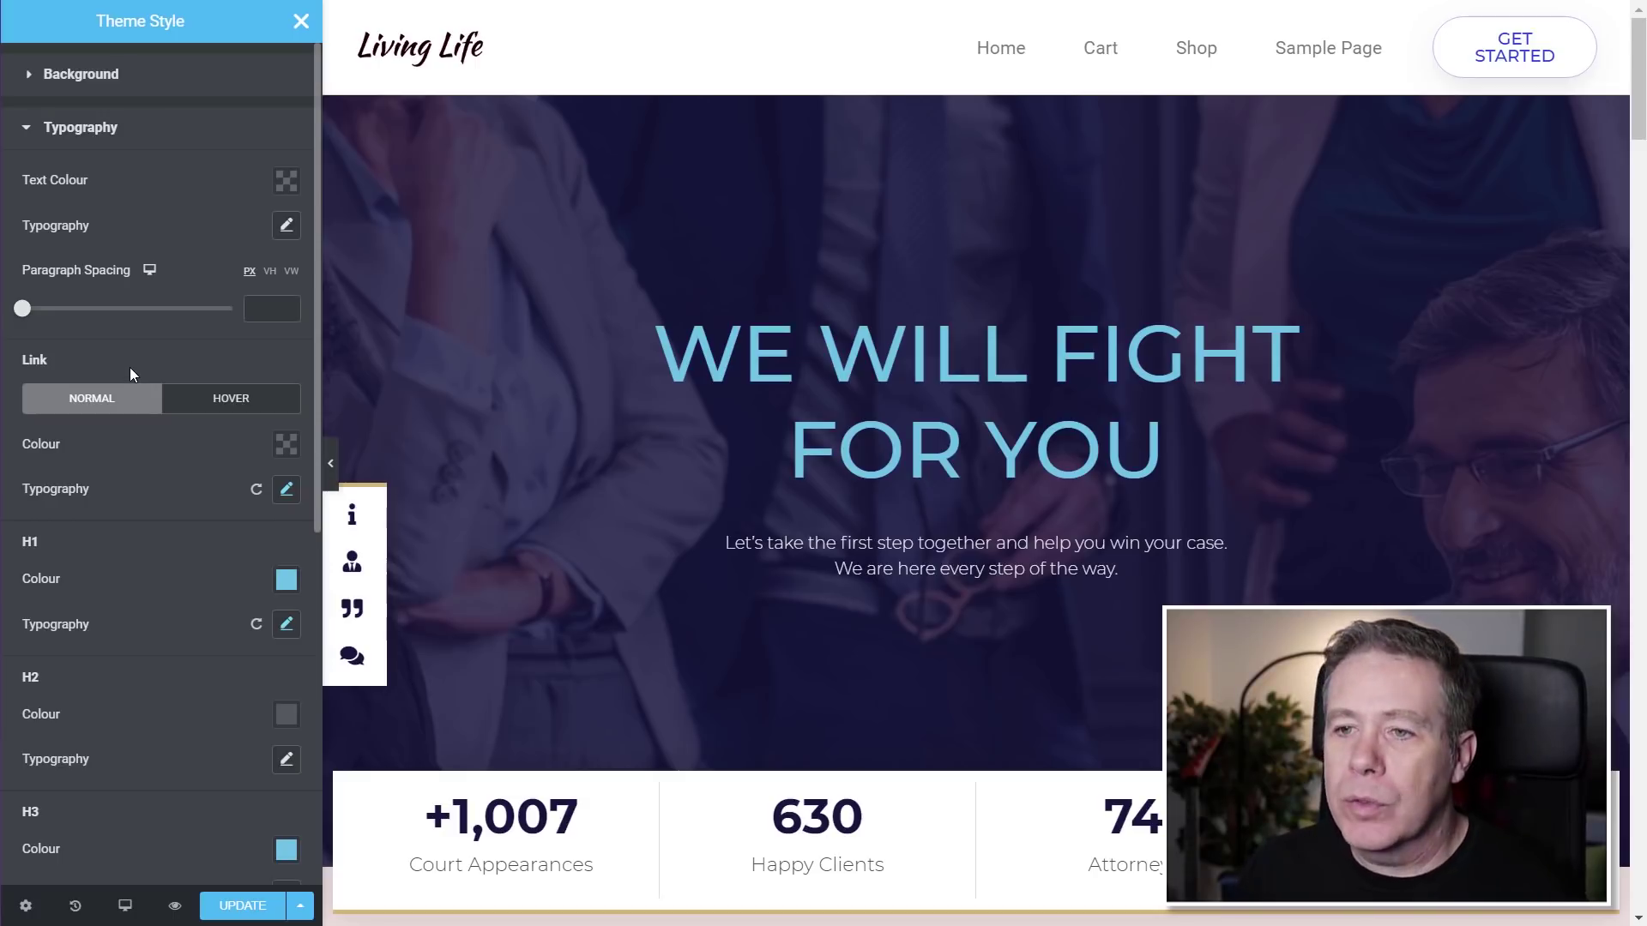
click(109, 128)
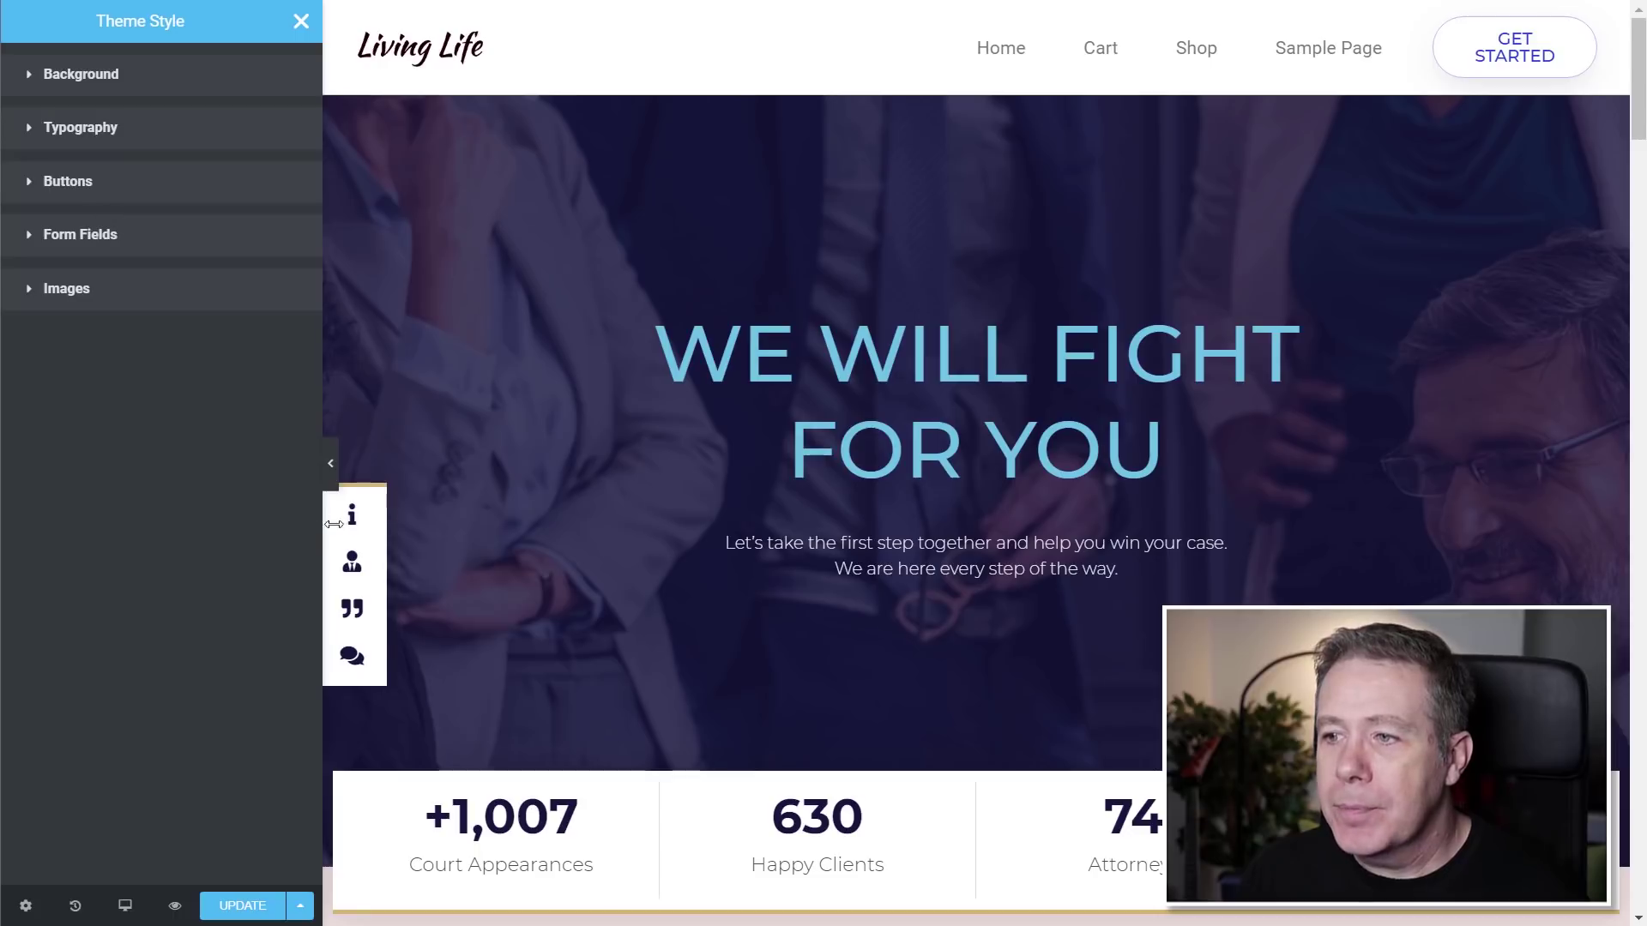
scroll(333, 519, down, 1)
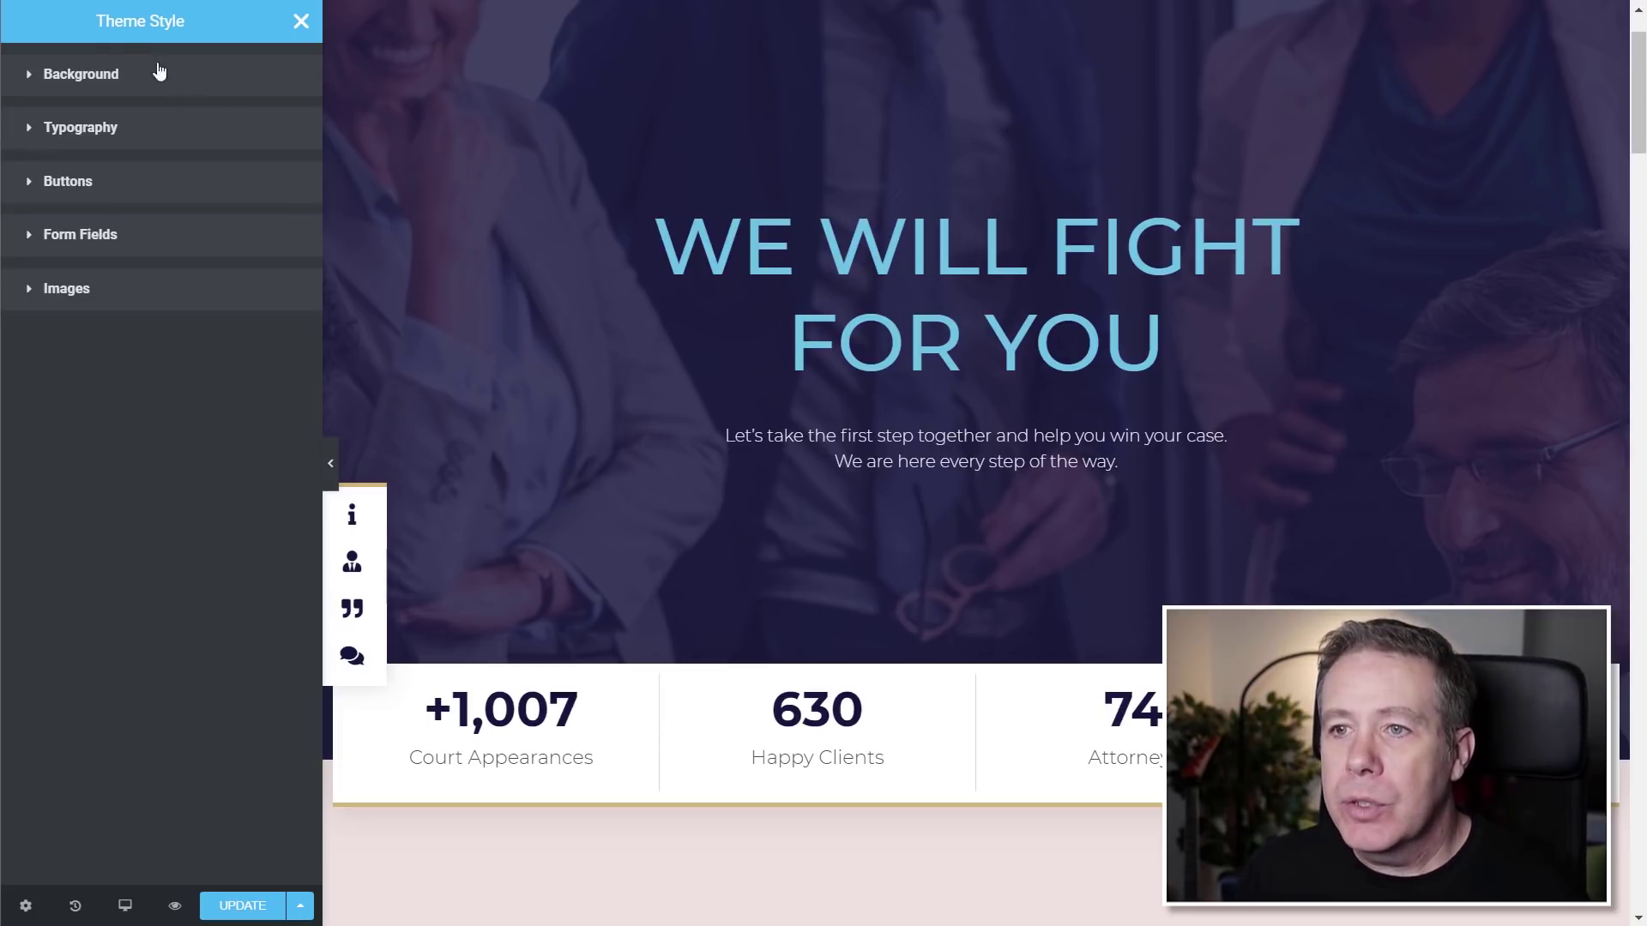
click(246, 906)
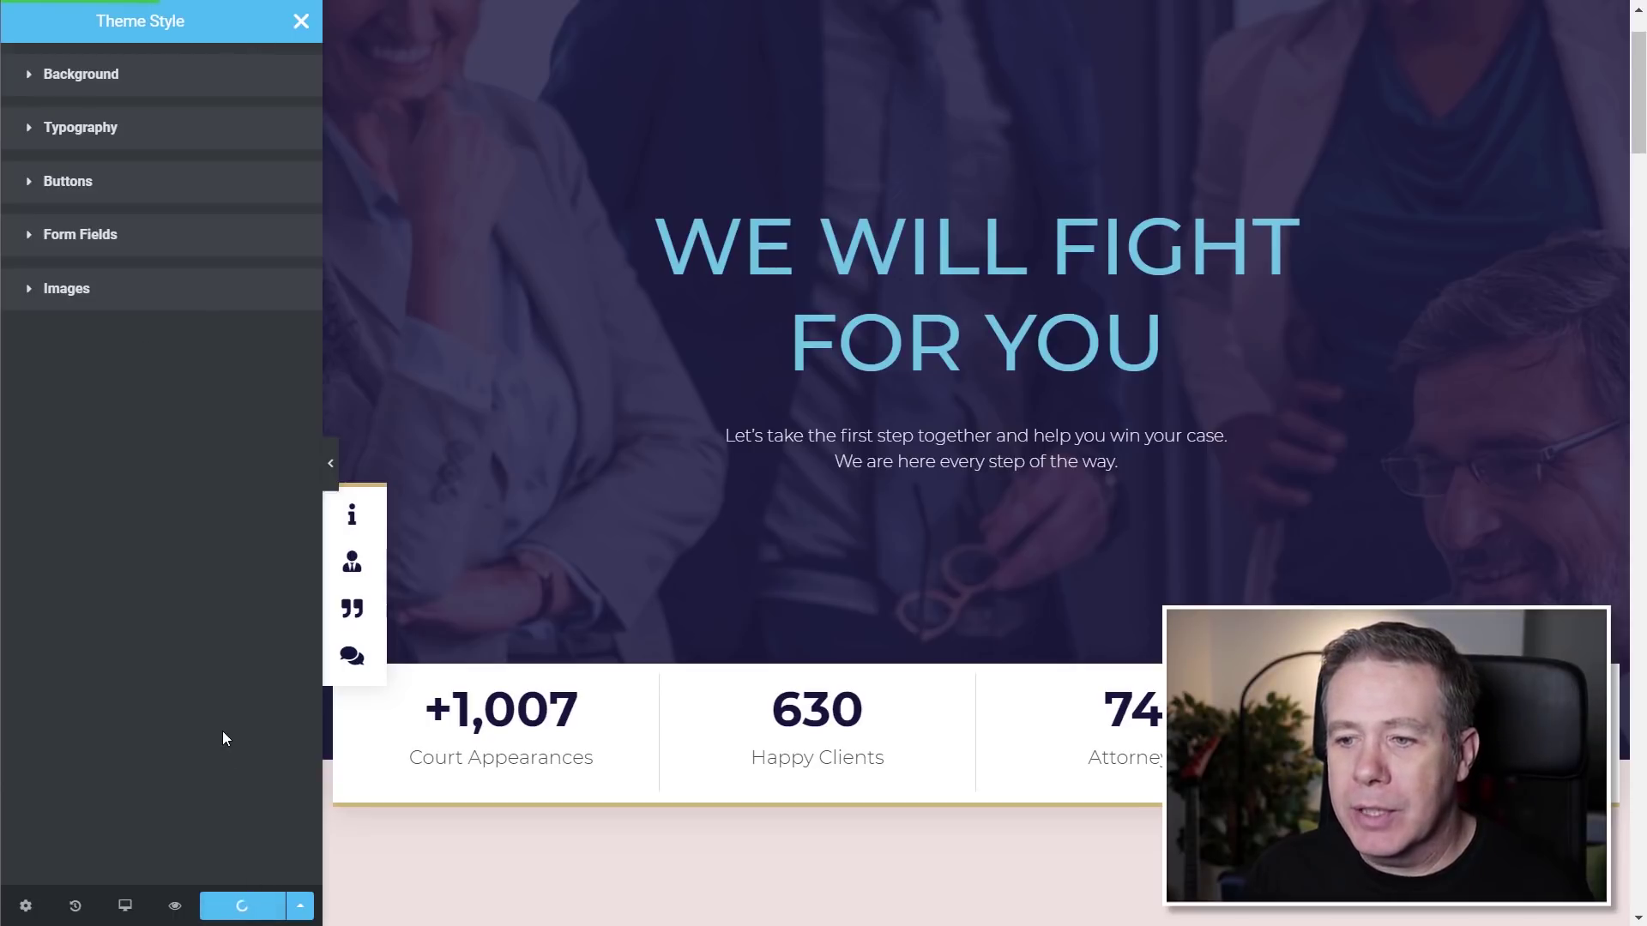
click(300, 21)
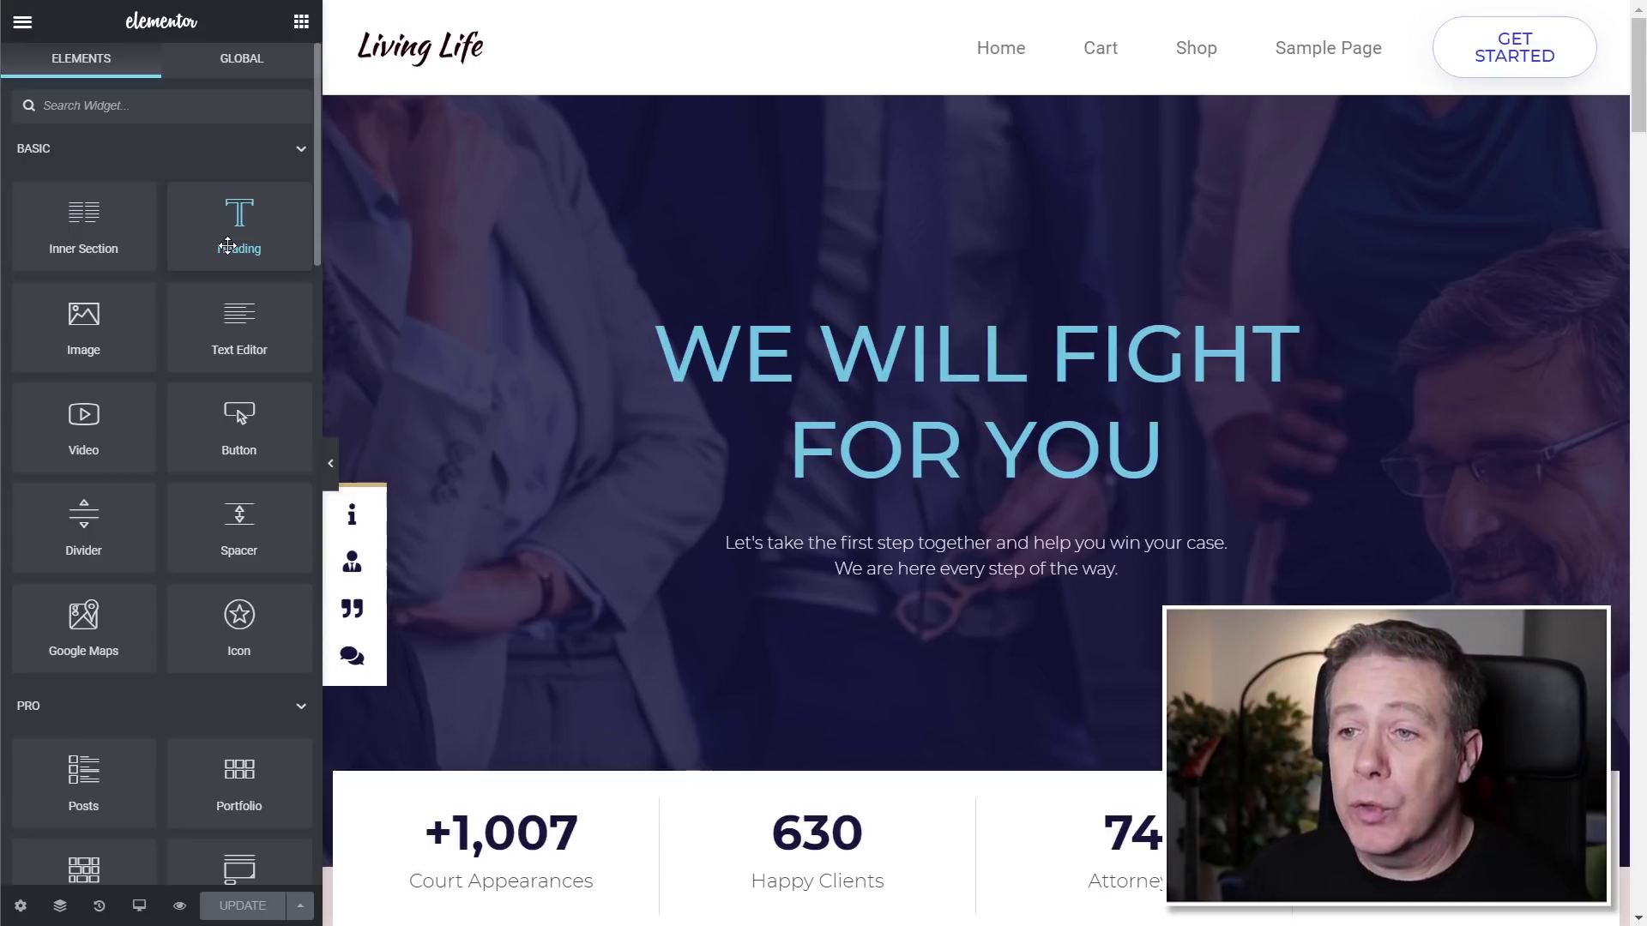
Add a Button widget below the hero section's text, centre-align it and update the page
drag(240, 420, 975, 583)
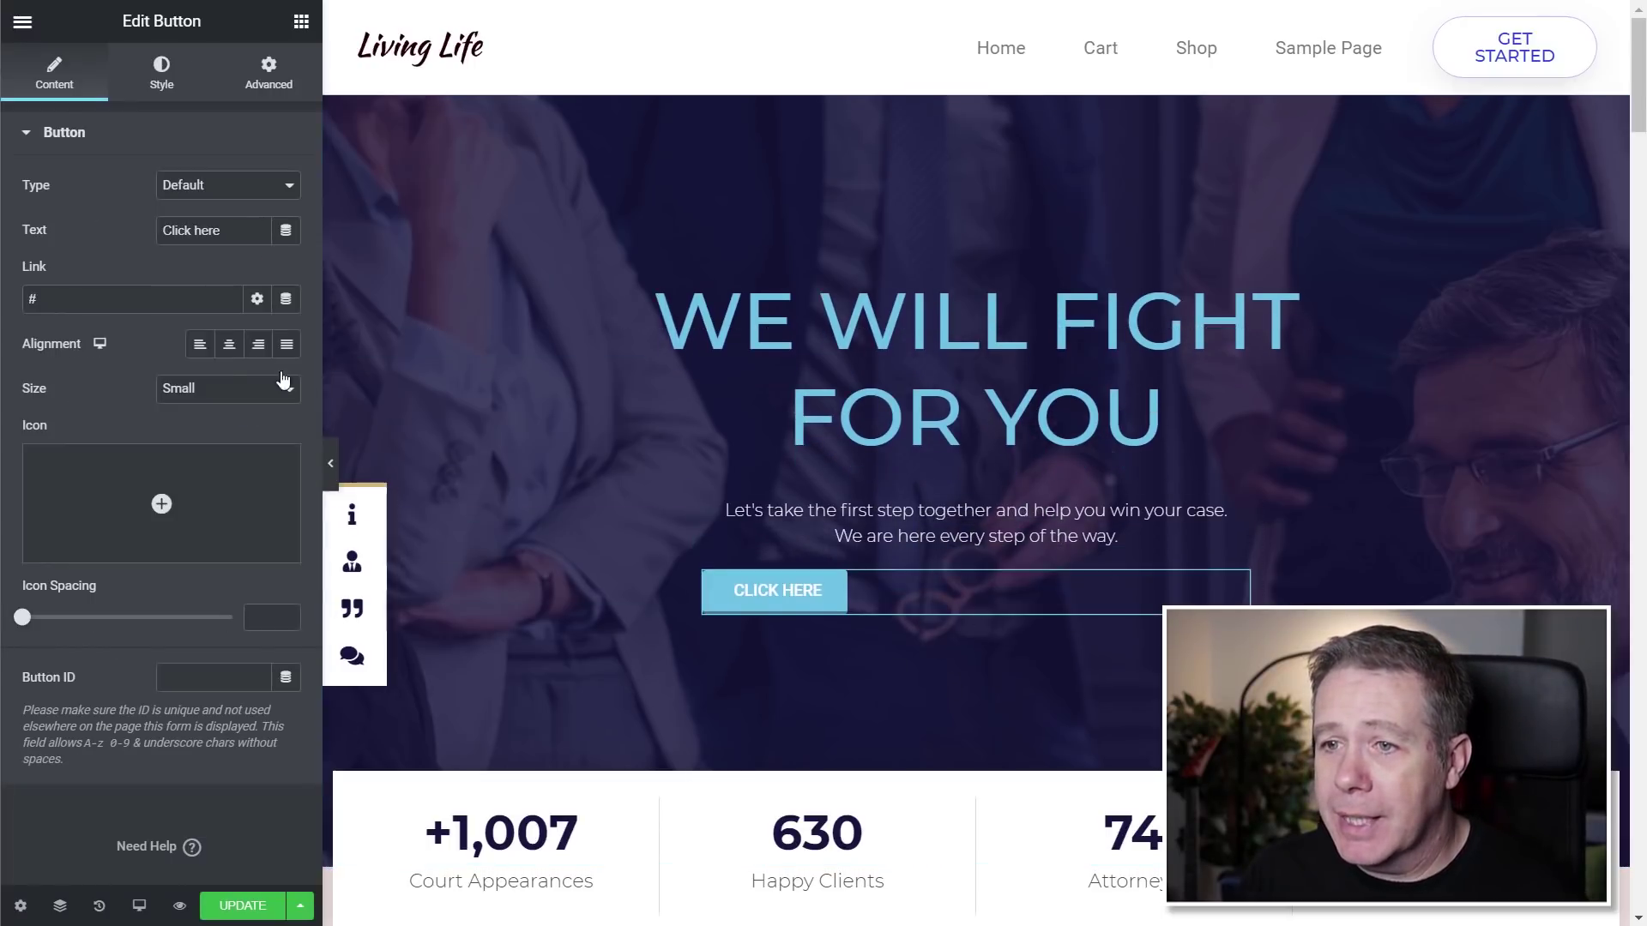
click(229, 344)
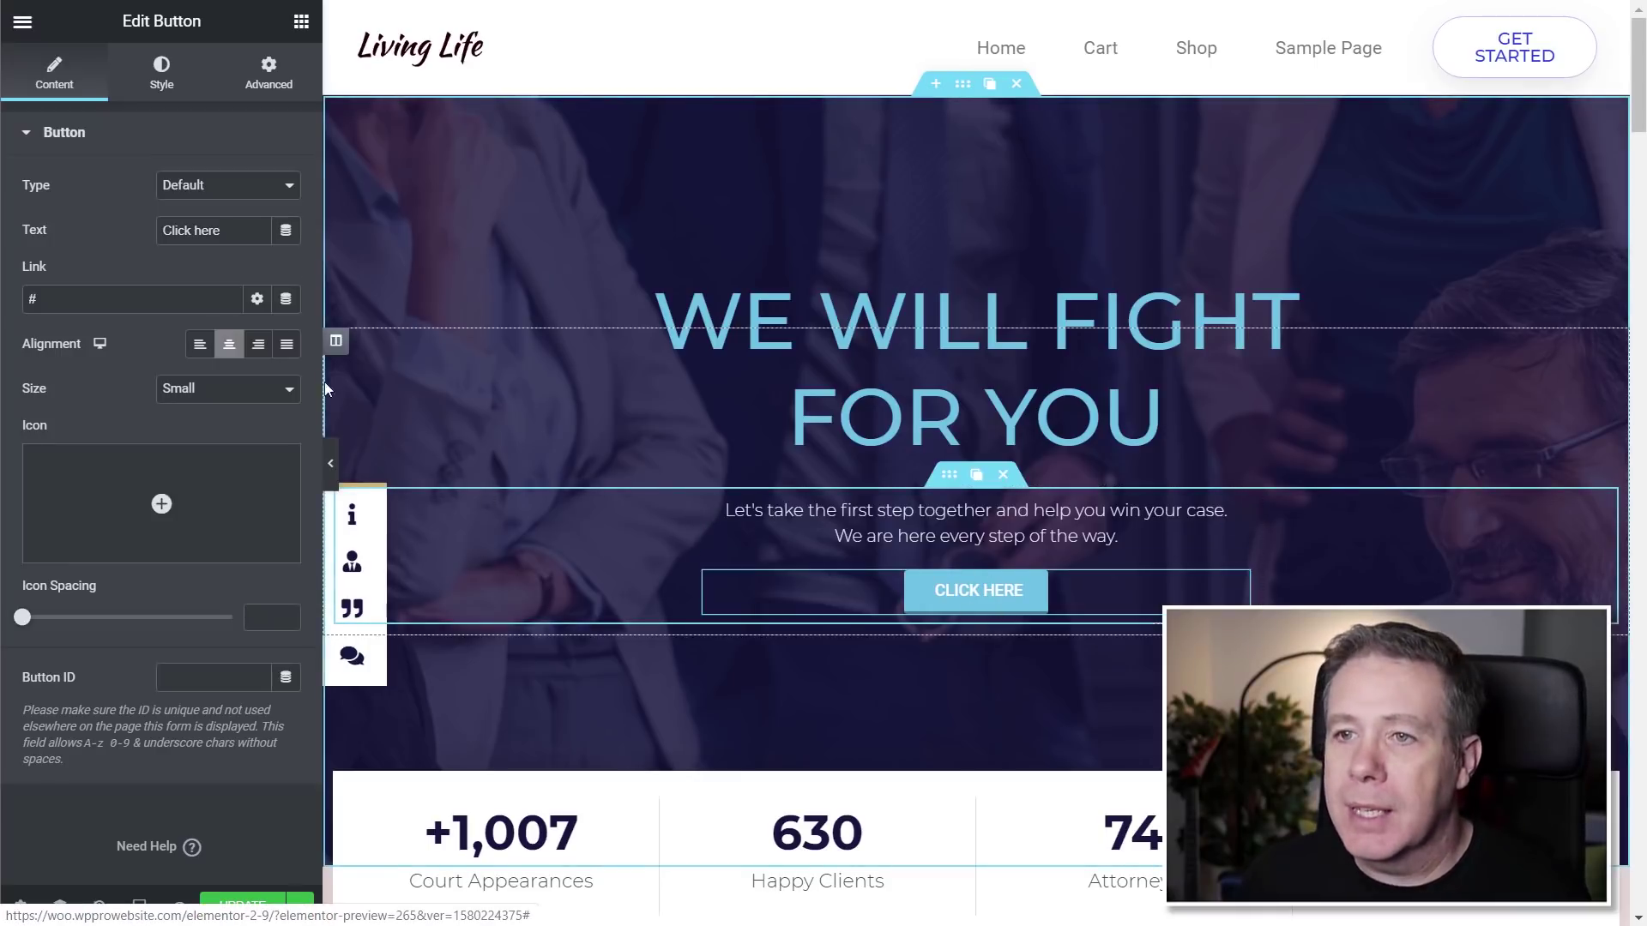
click(240, 907)
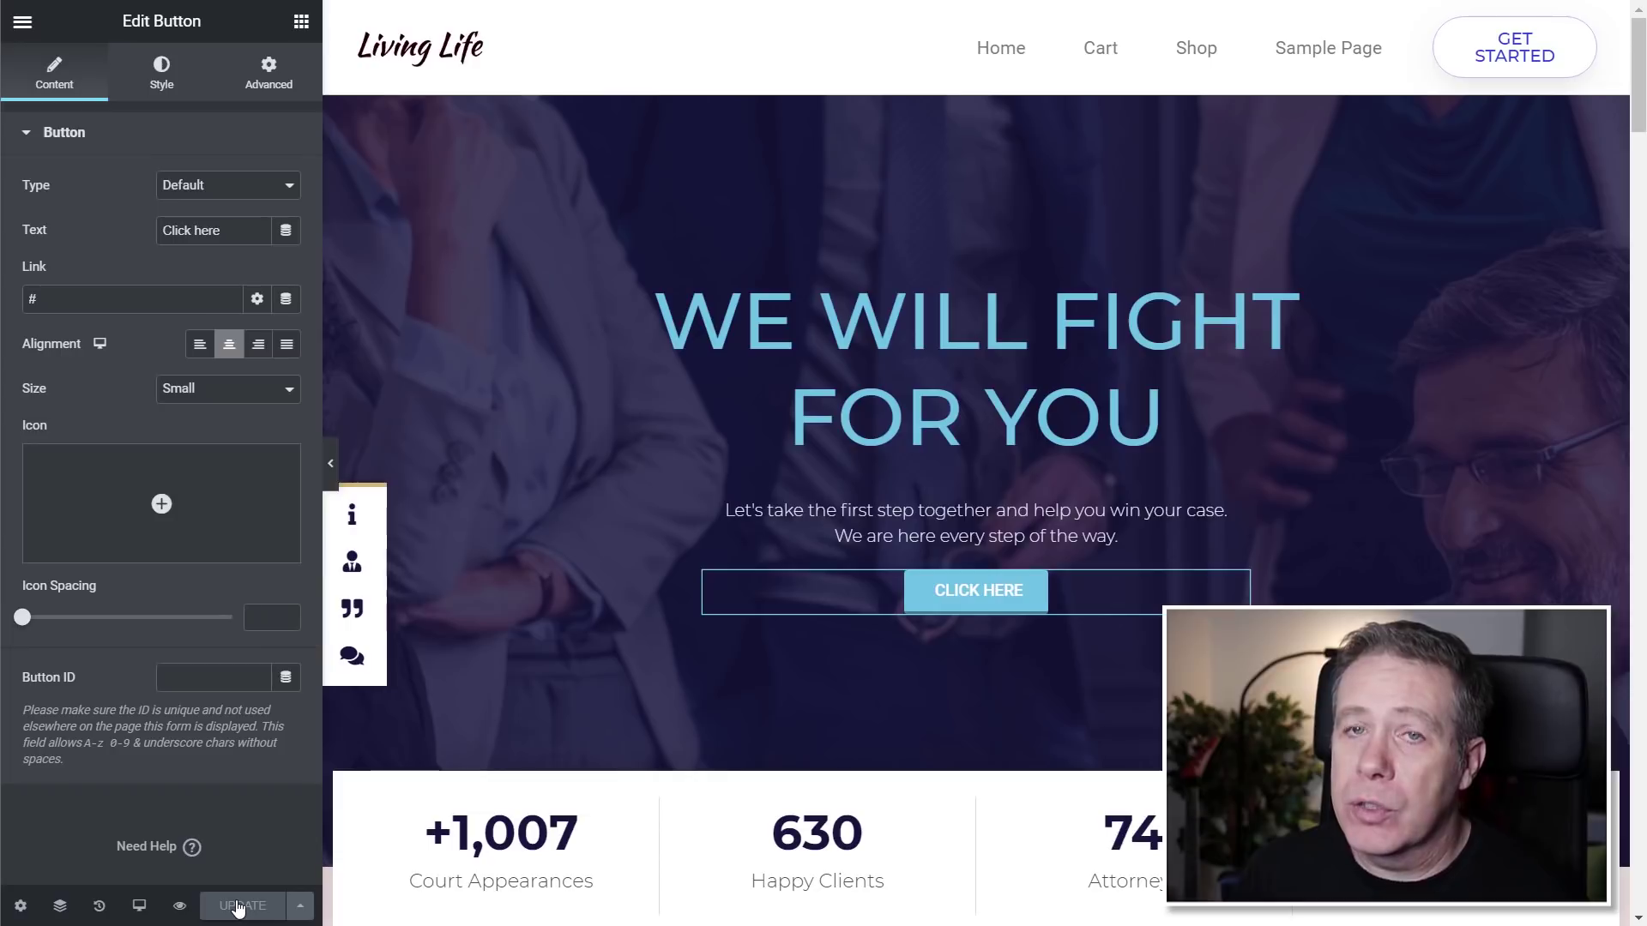
Set the global button background colour to coral red #E4746E in Theme Style
click(23, 23)
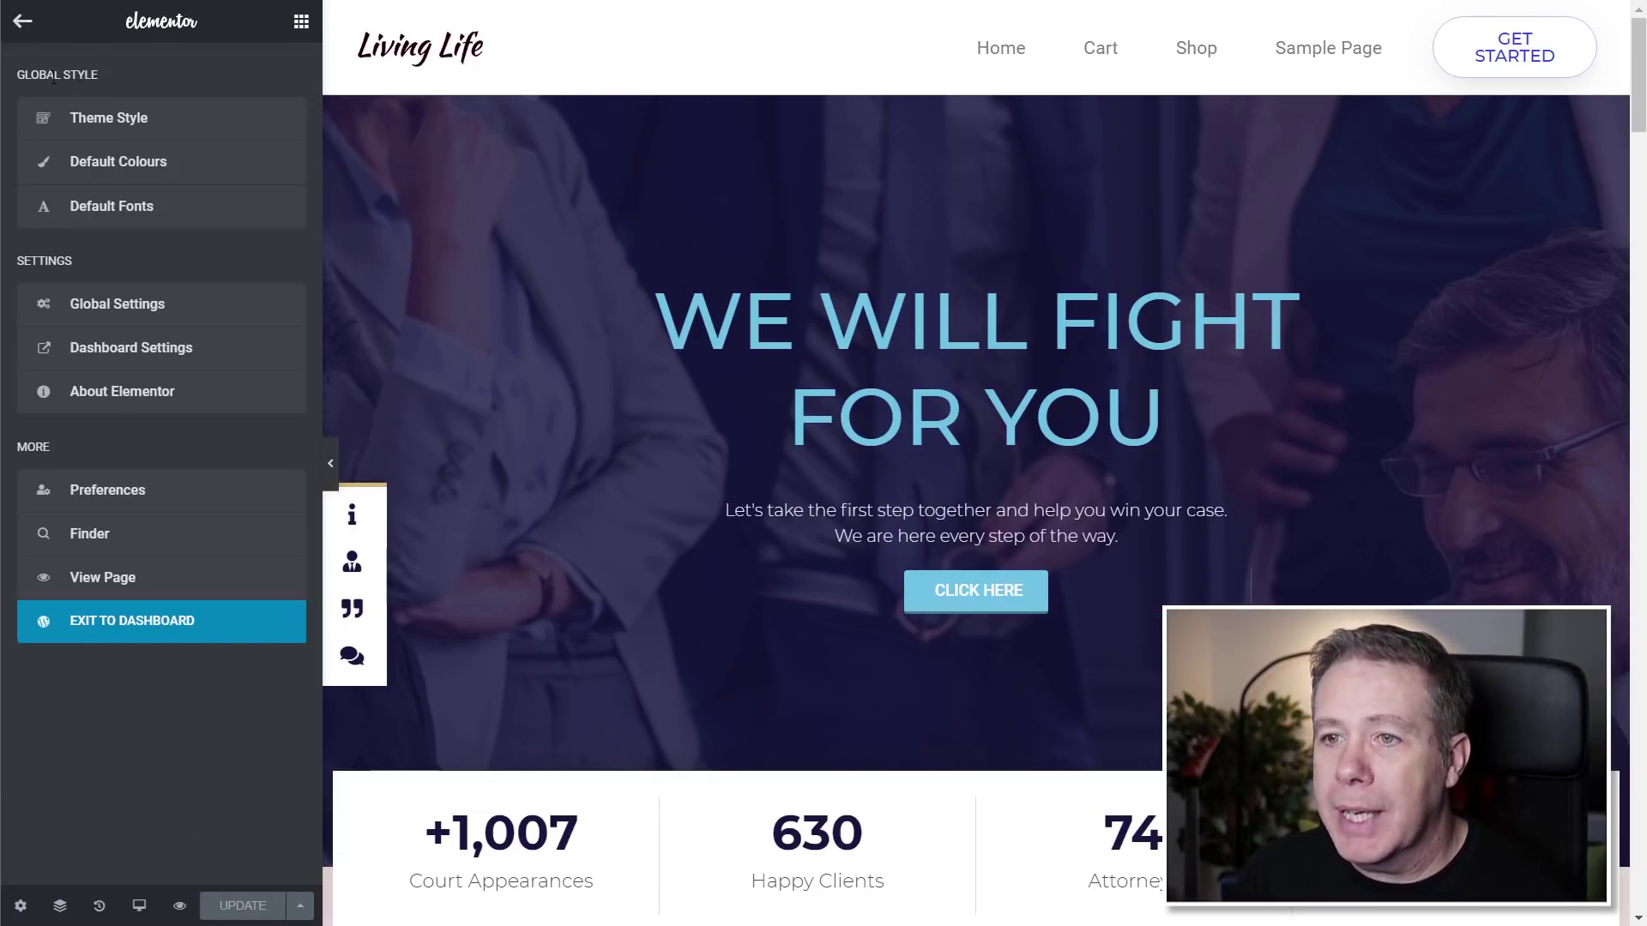
click(127, 131)
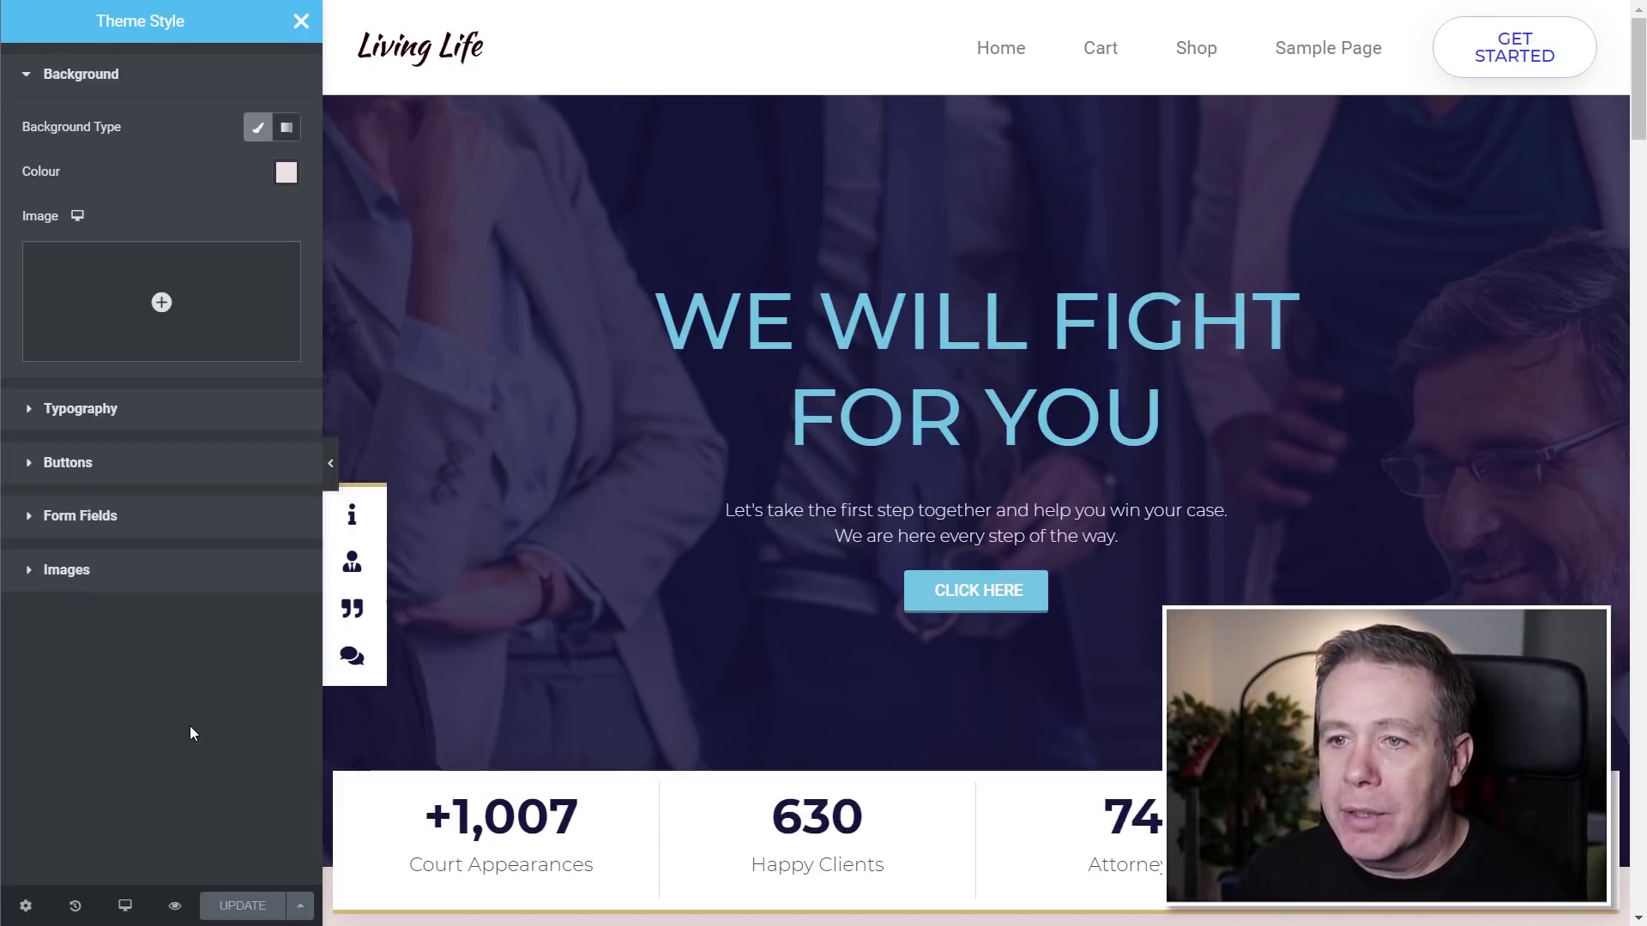
click(94, 466)
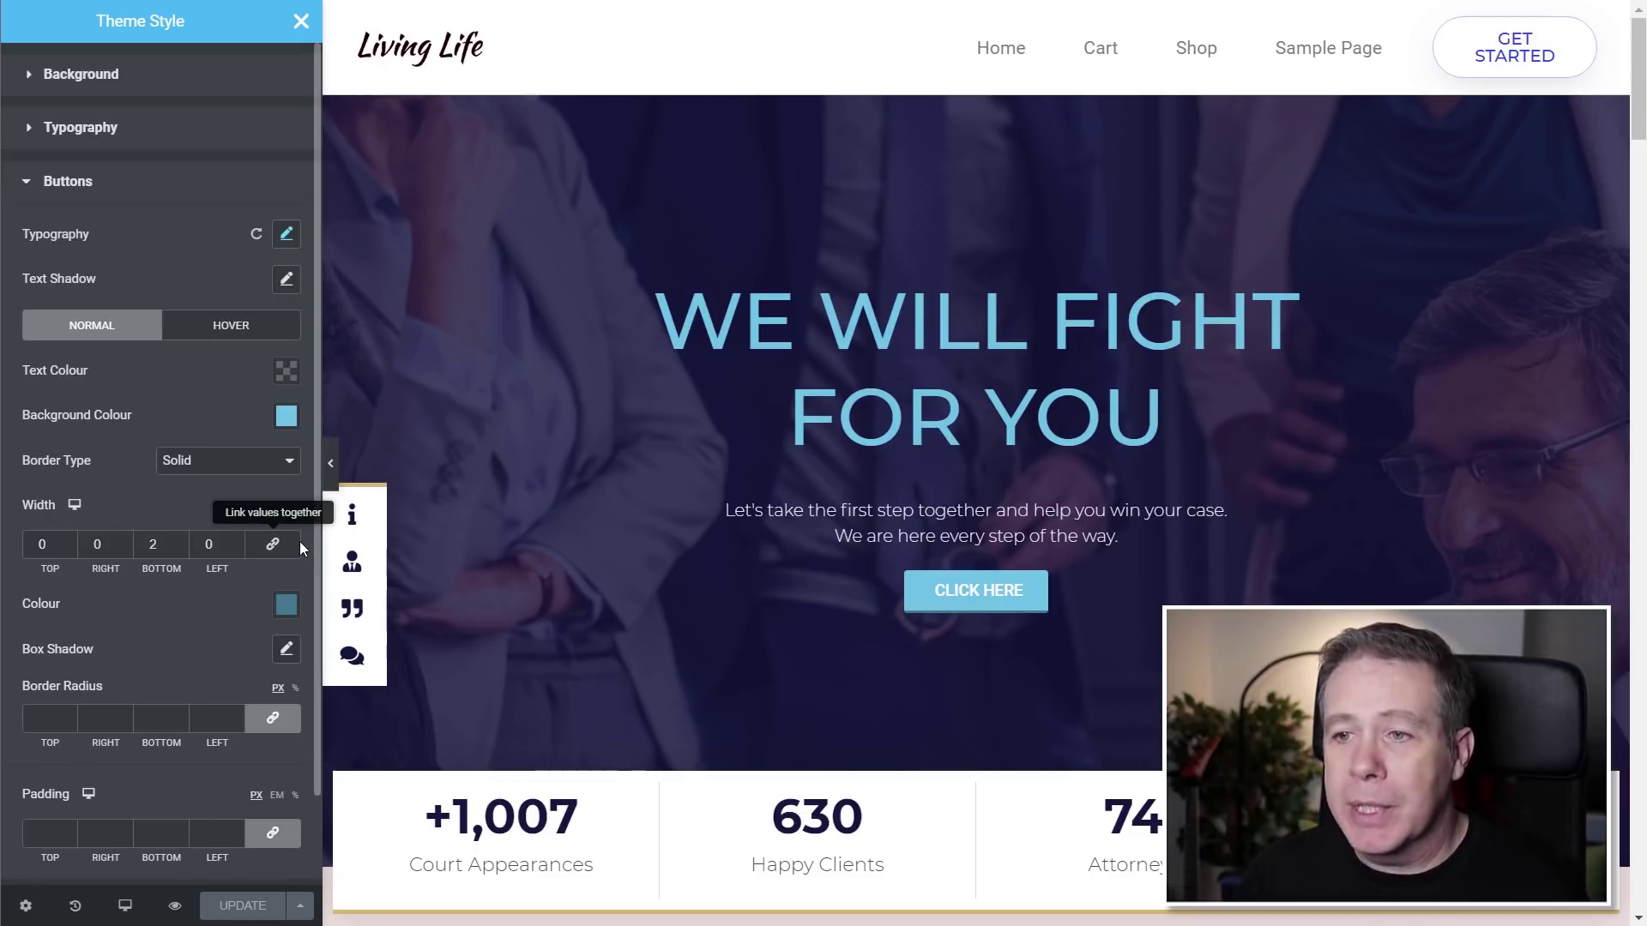
click(286, 416)
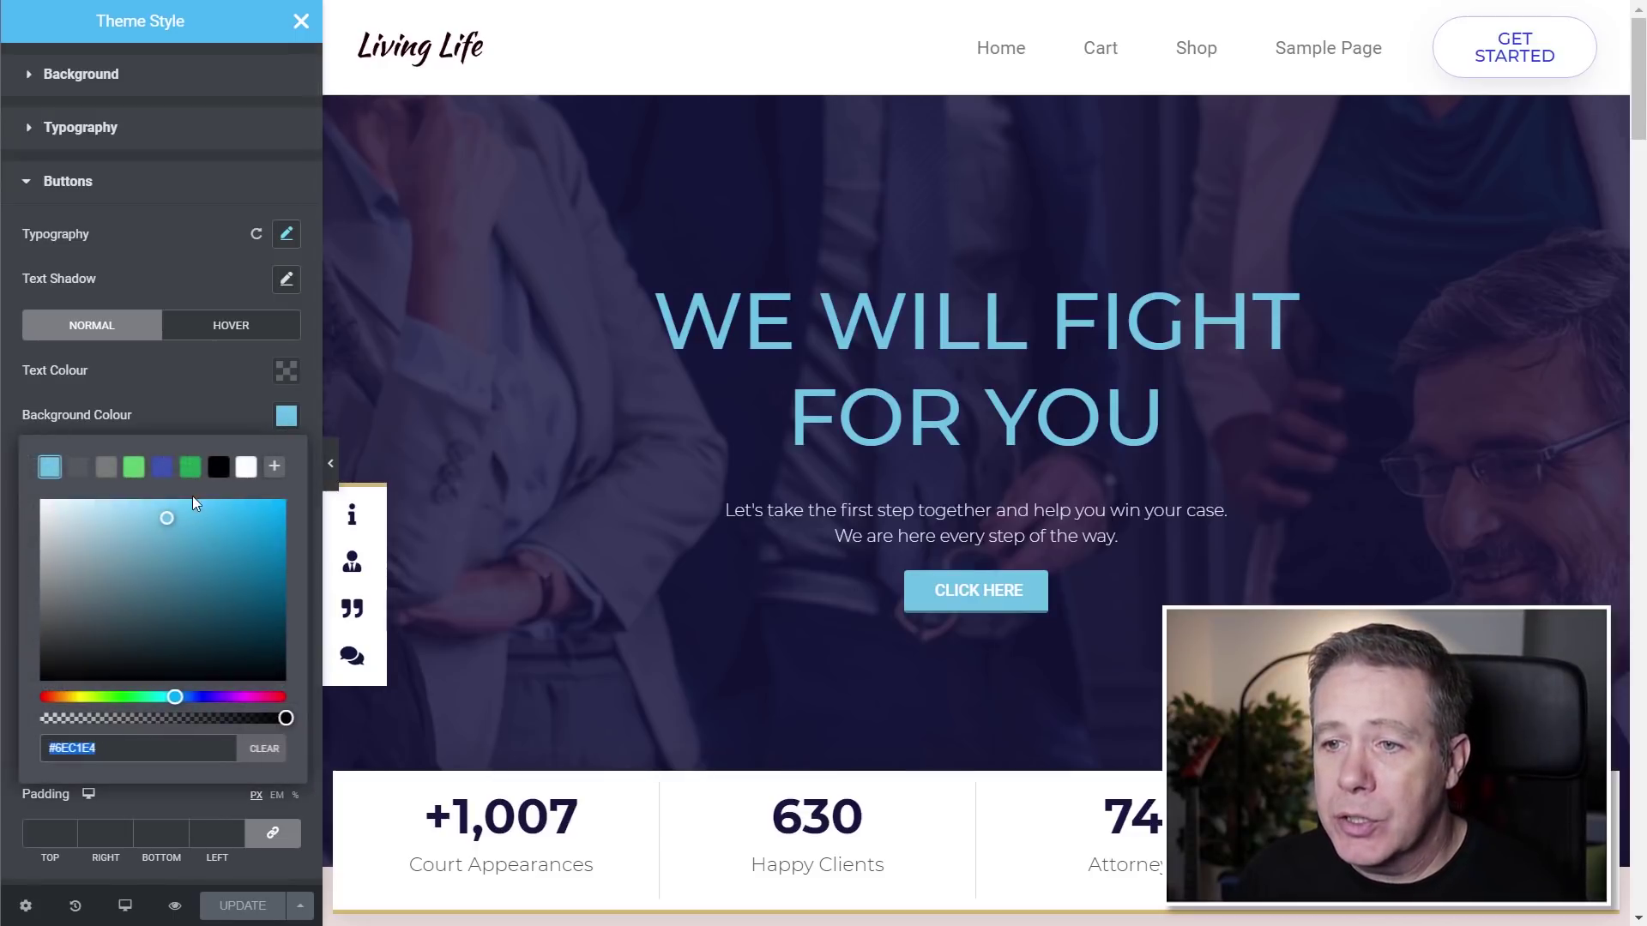
drag(175, 697, 40, 714)
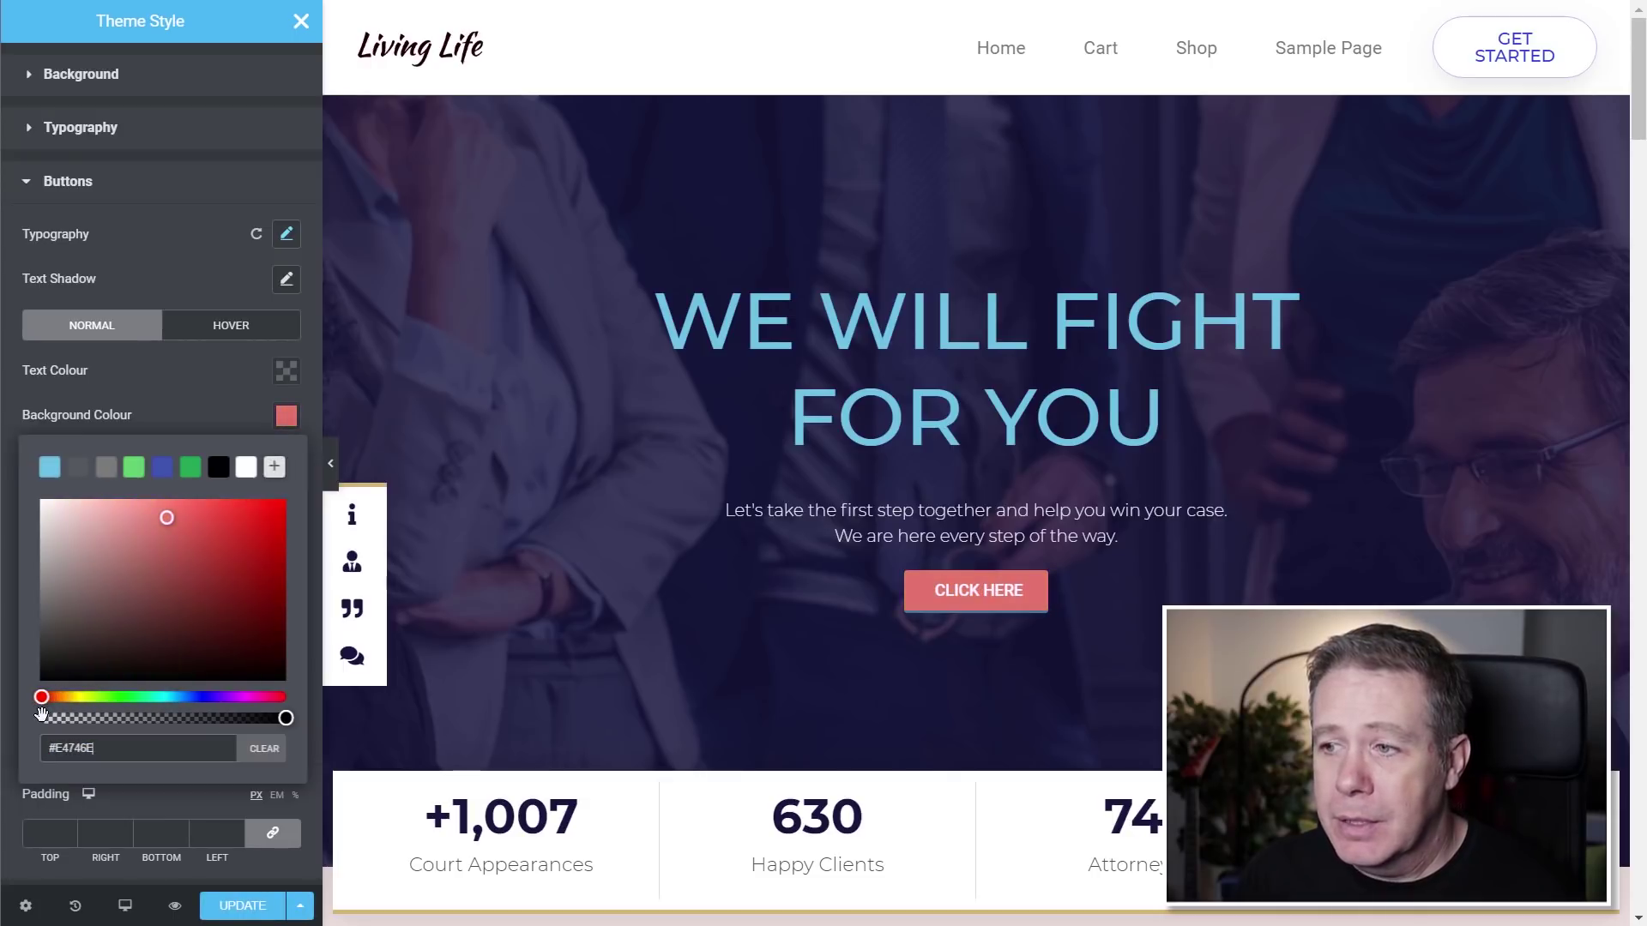
click(286, 420)
Set the global button border colour to dark red #8D4242 and collapse the button settings
click(286, 607)
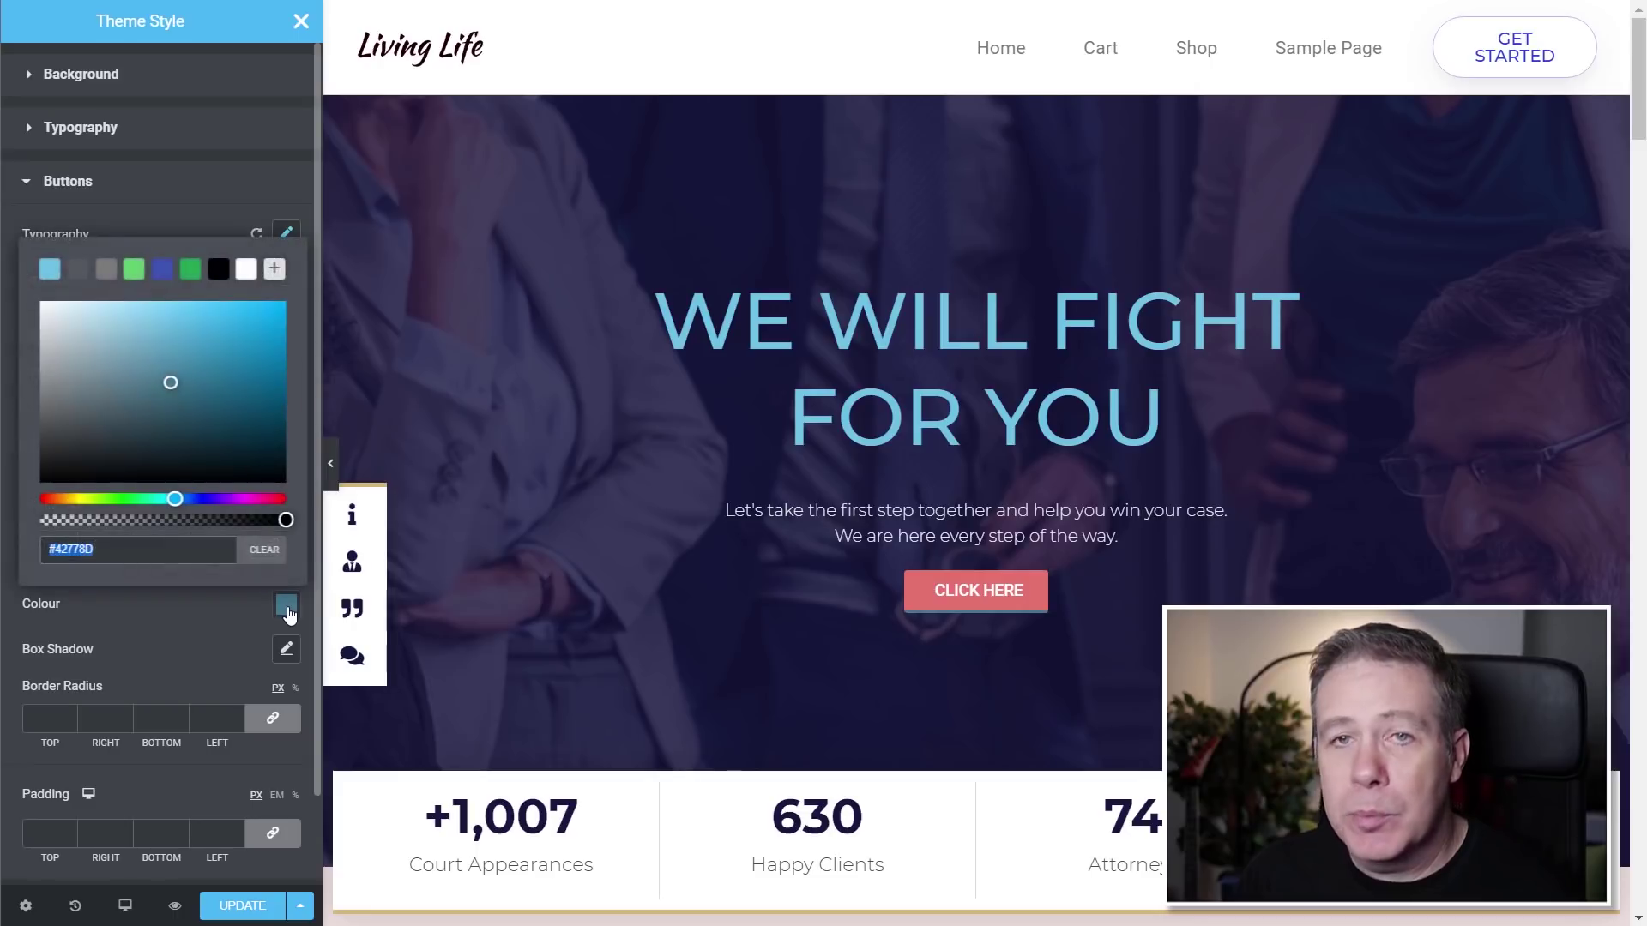
drag(175, 498, 15, 502)
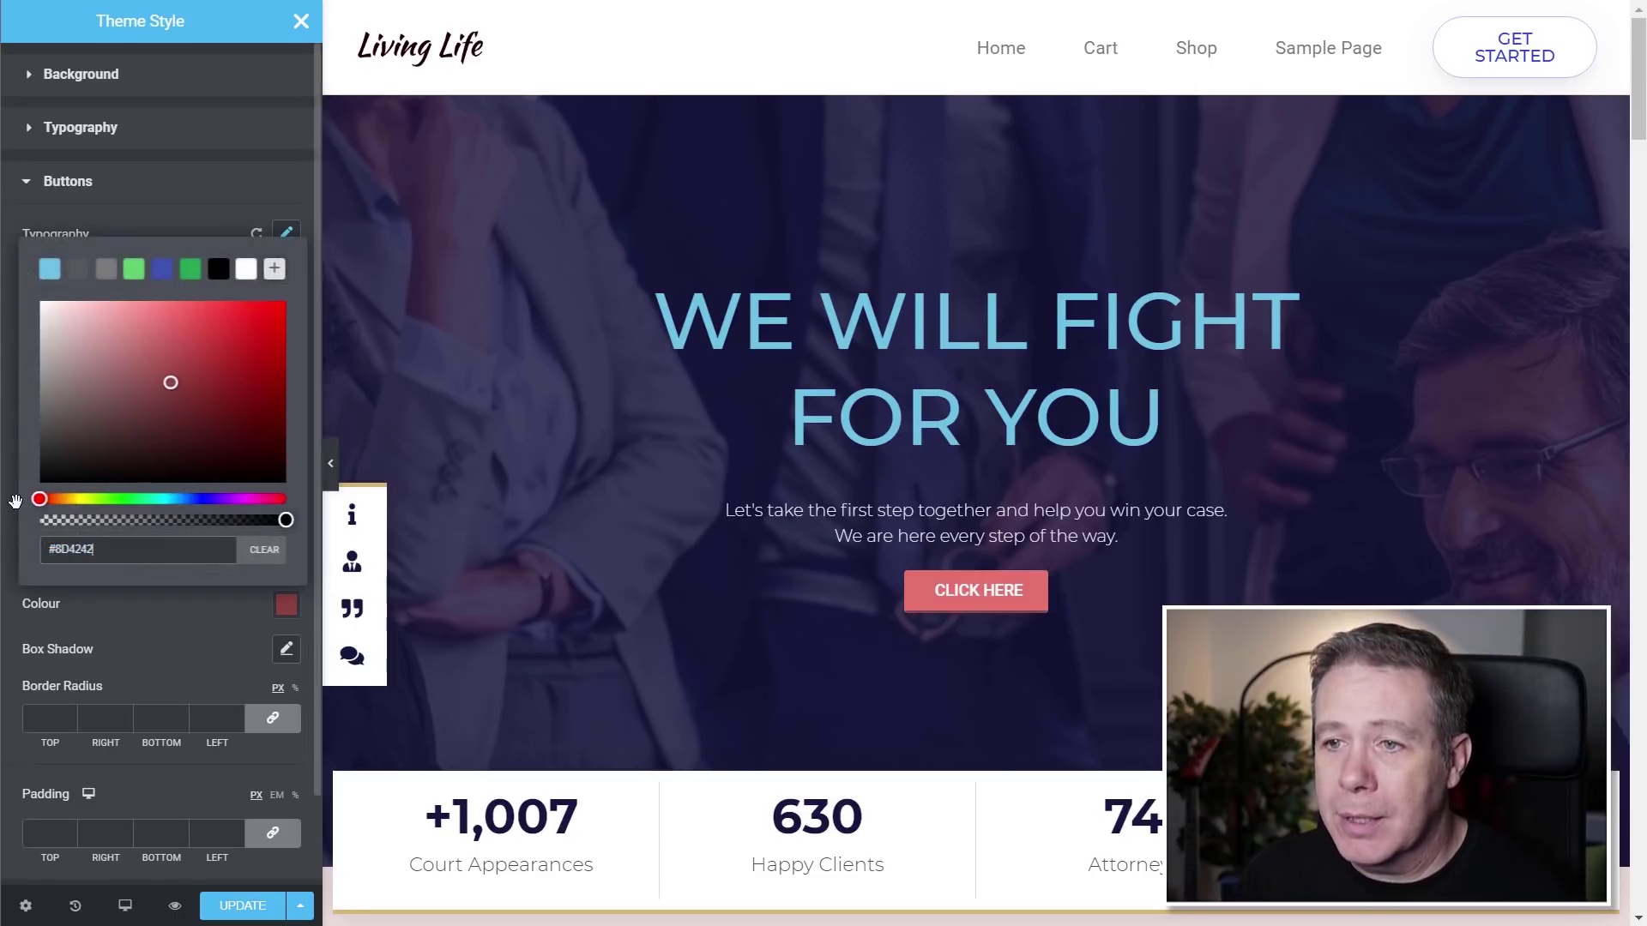
click(210, 632)
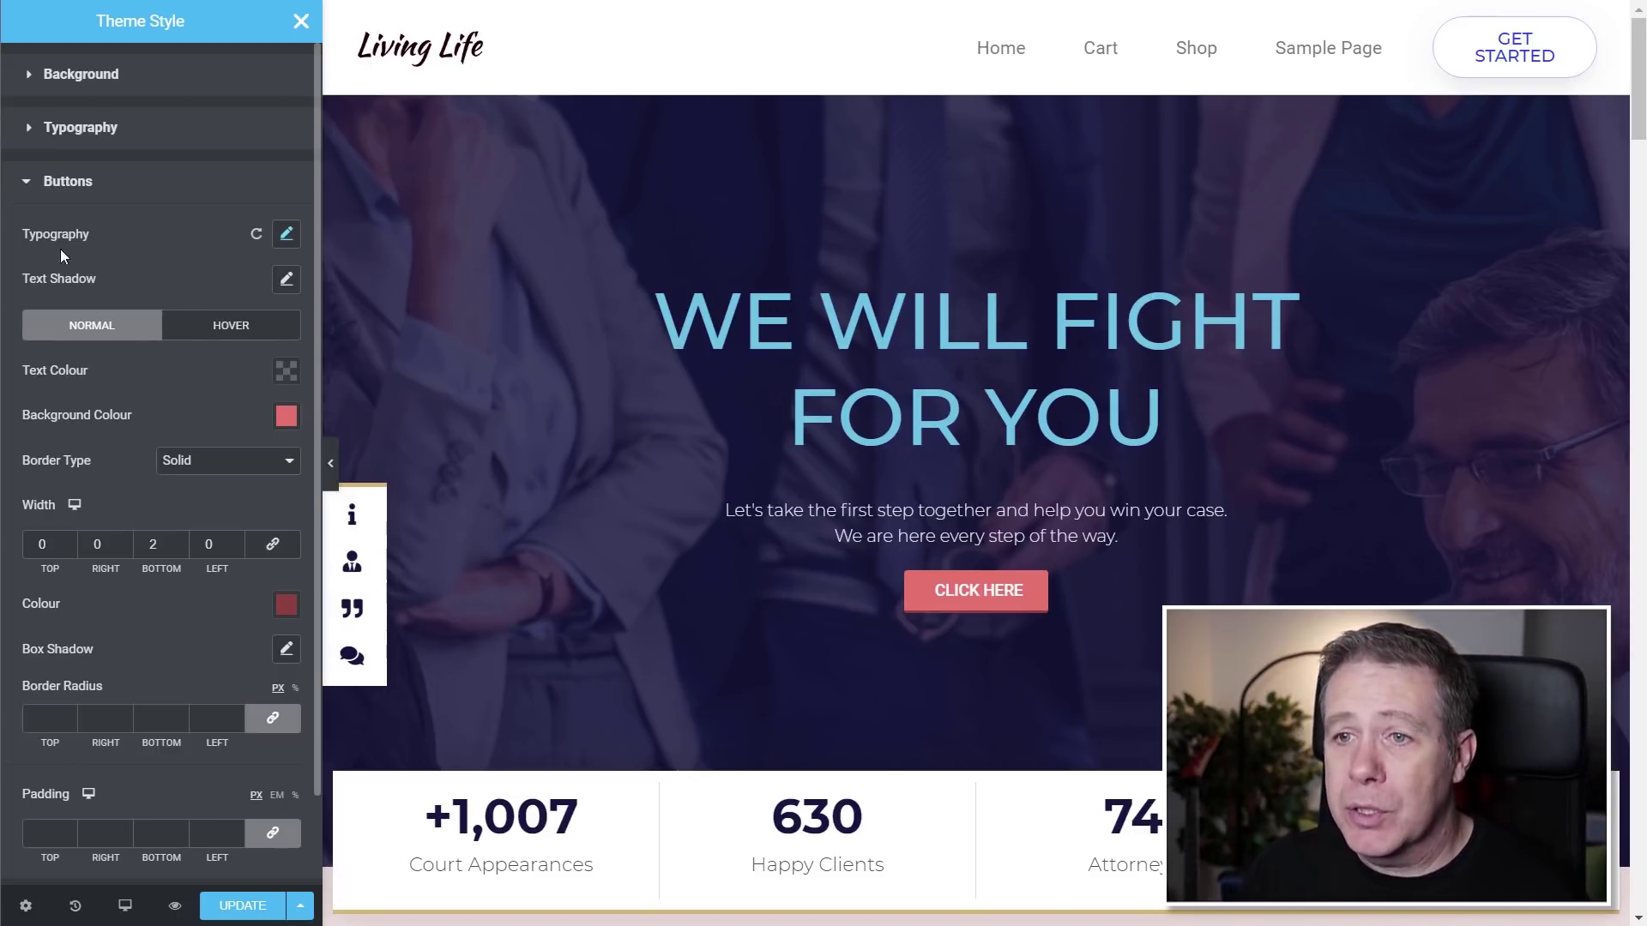
click(28, 185)
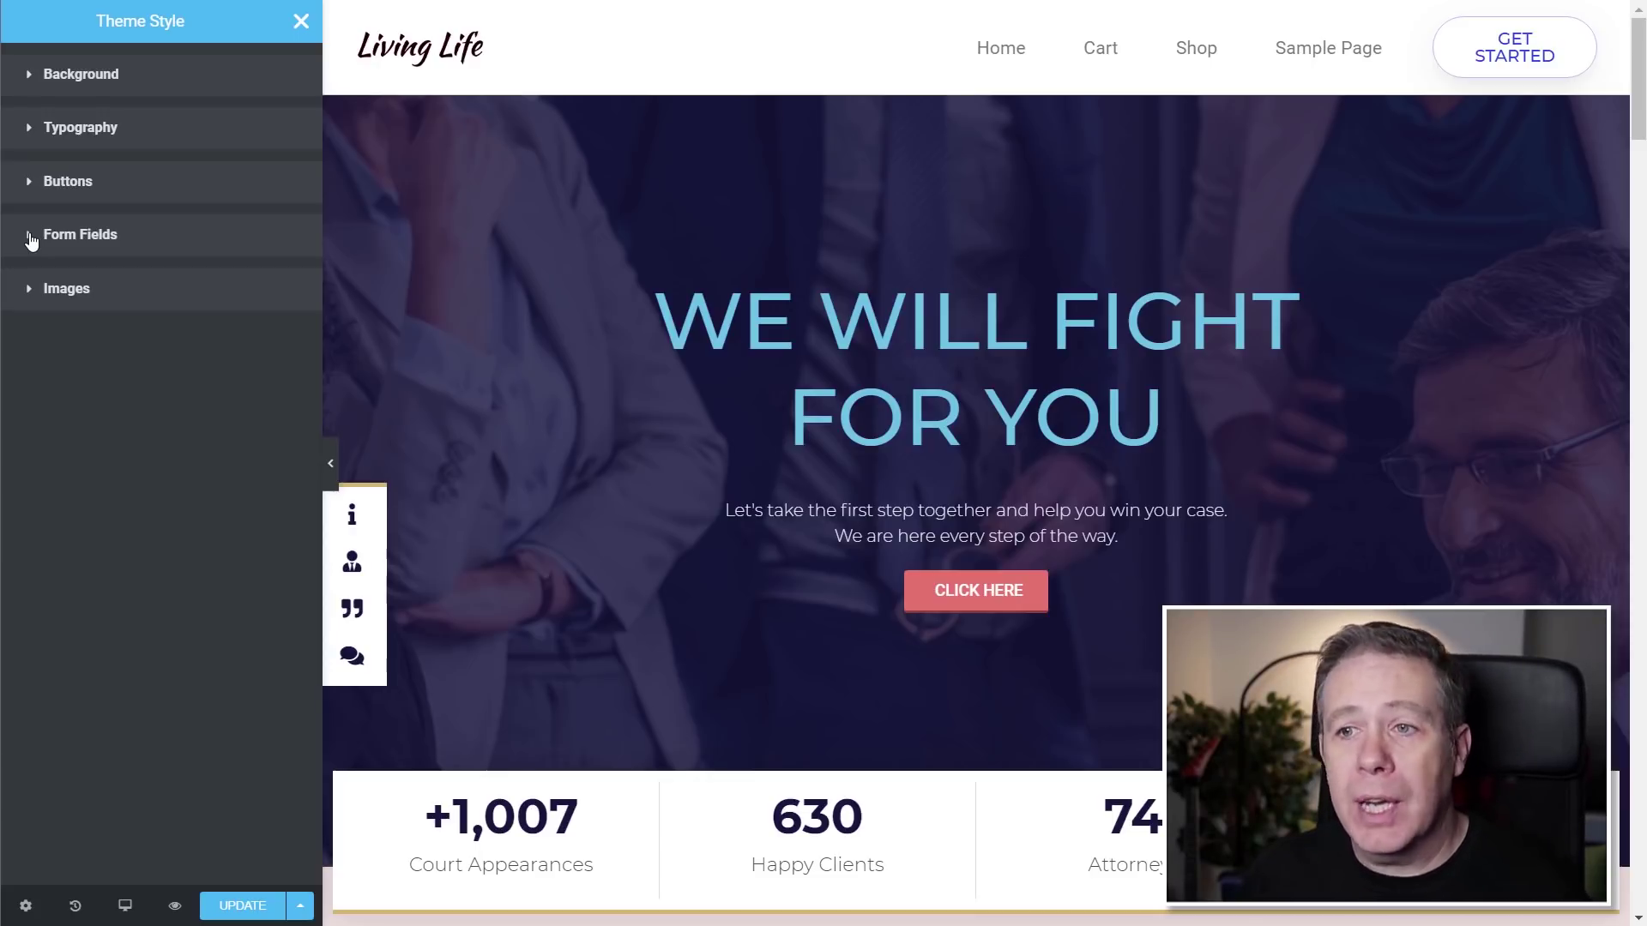
Give the global form fields a Dotted border with a width of 3 on all sides
click(31, 237)
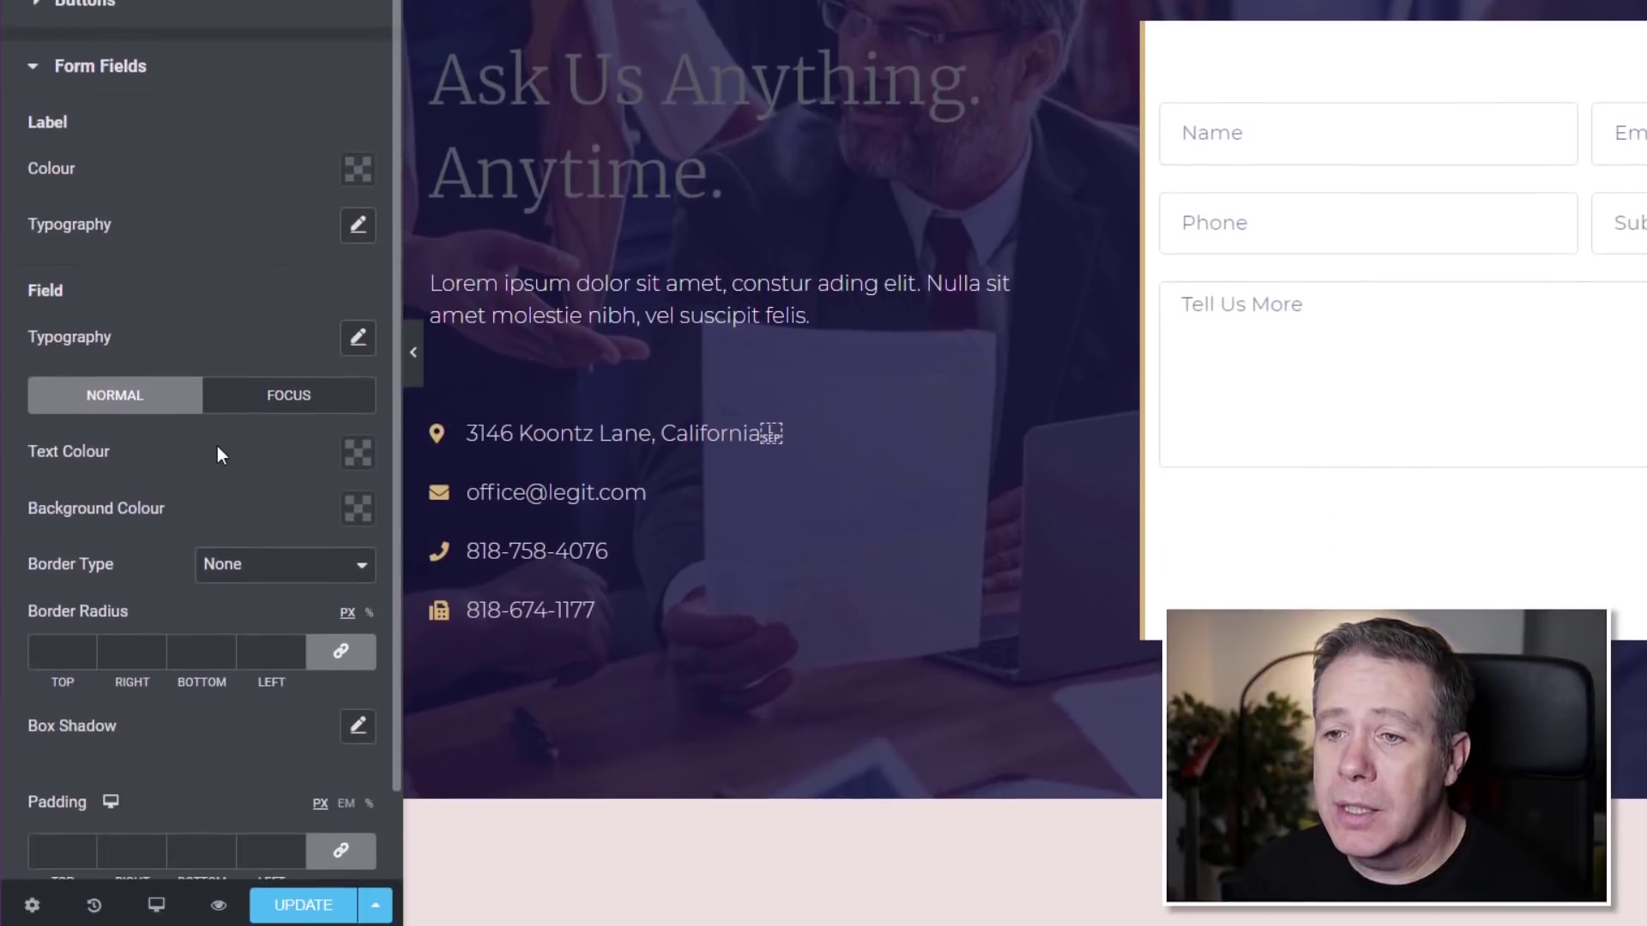
scroll(218, 445, down, 2)
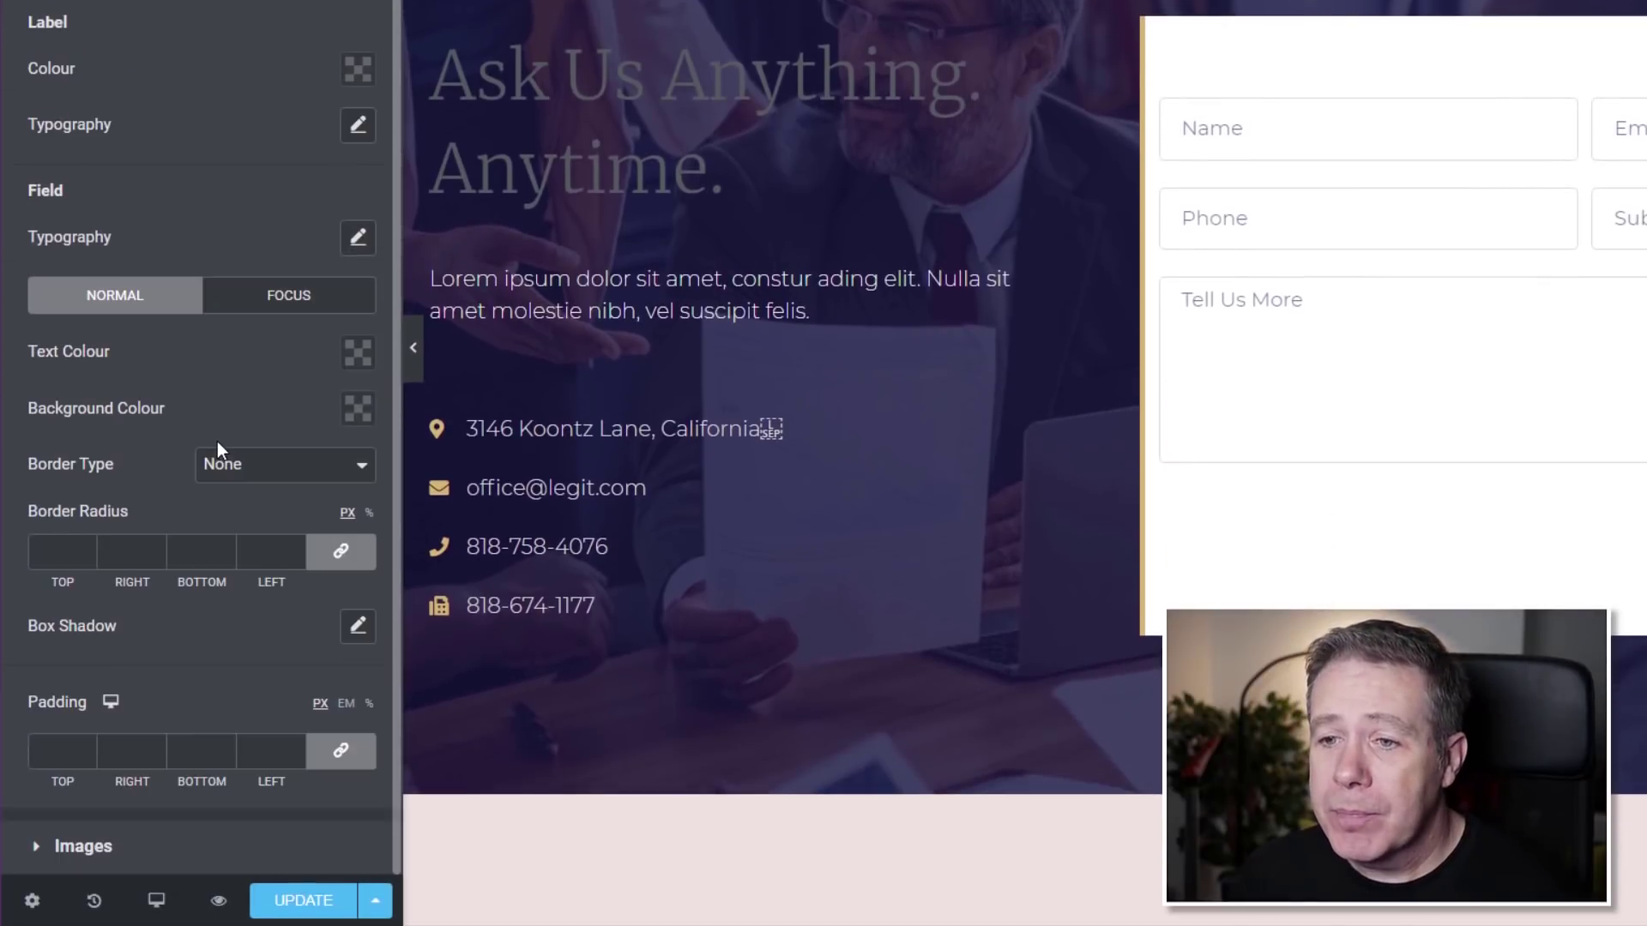
click(266, 476)
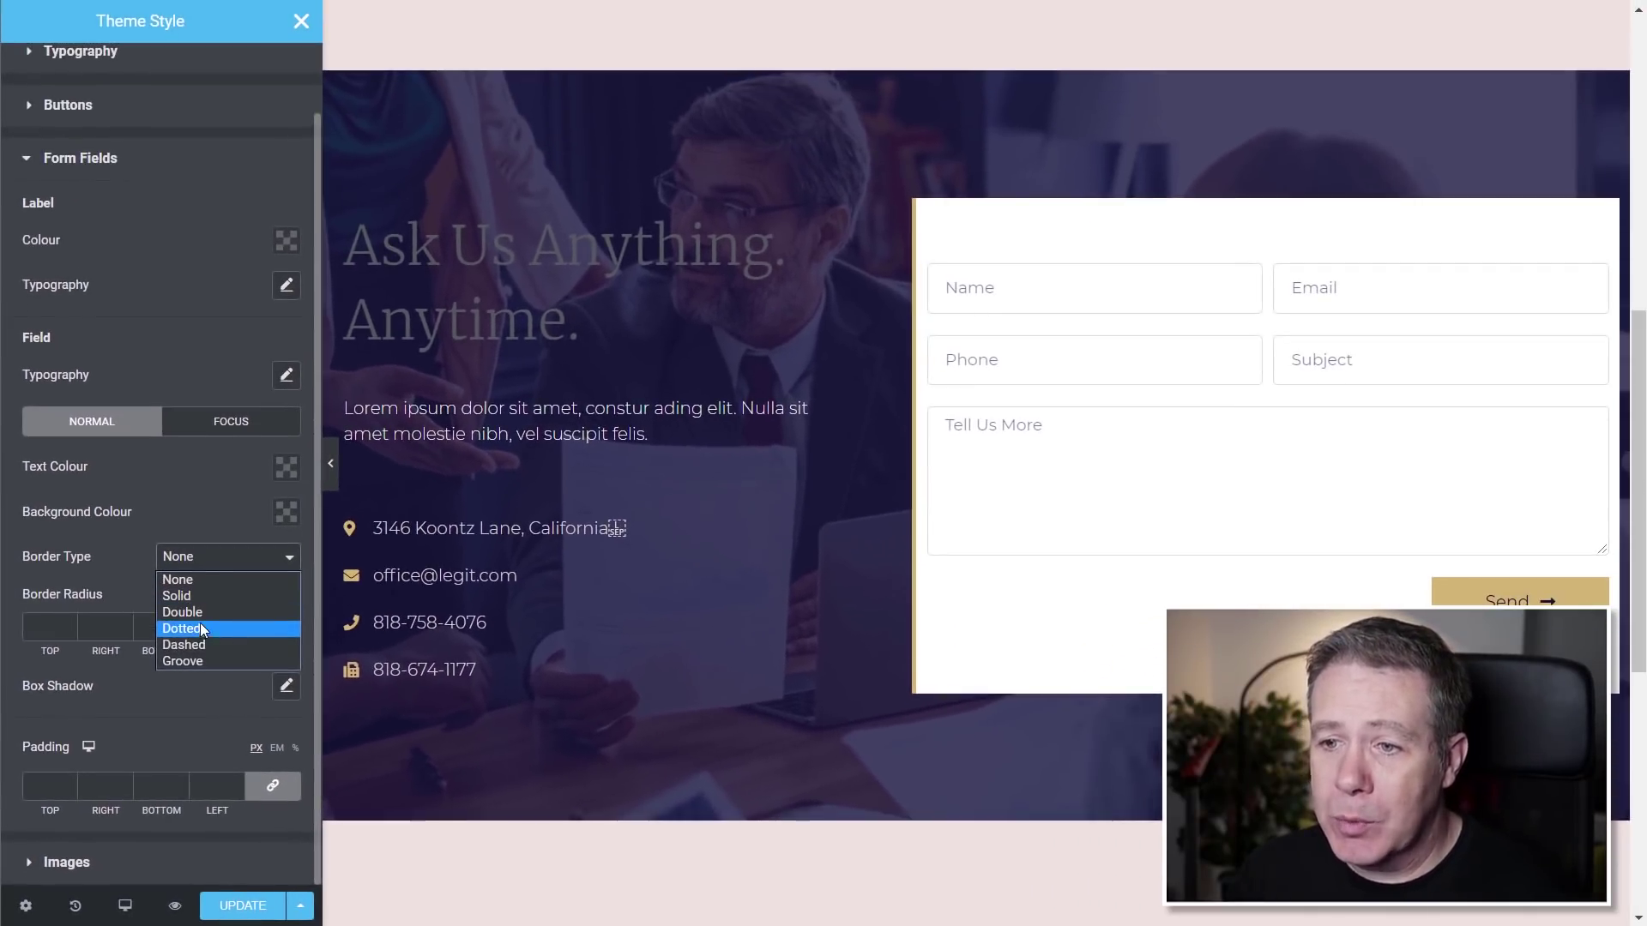
click(249, 550)
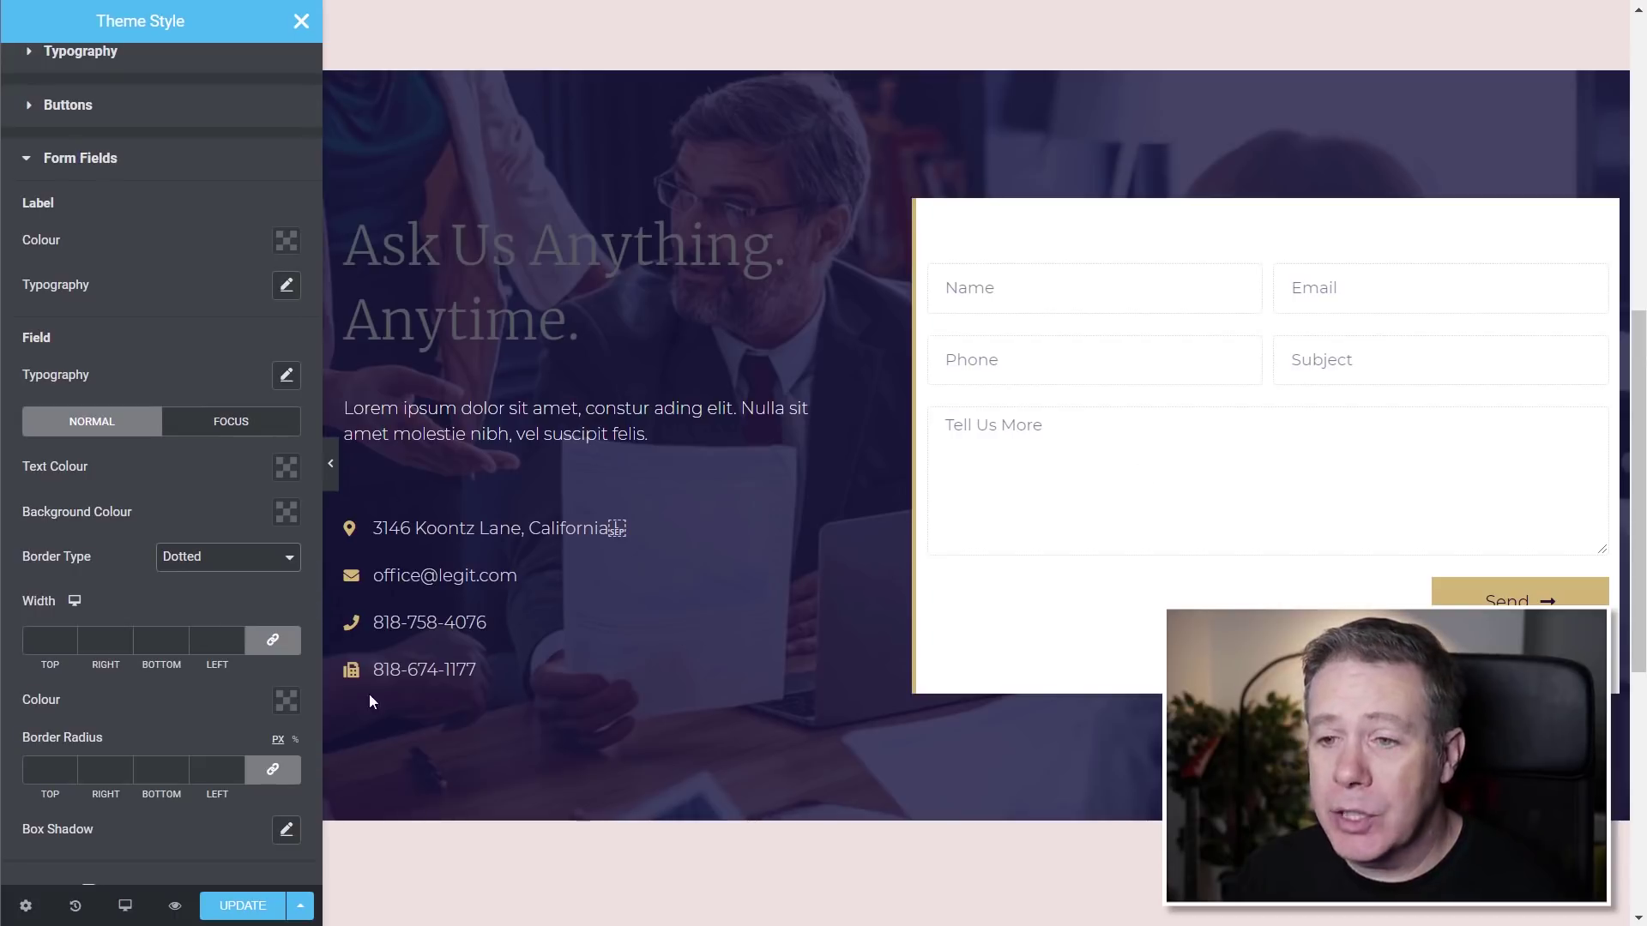
click(52, 639)
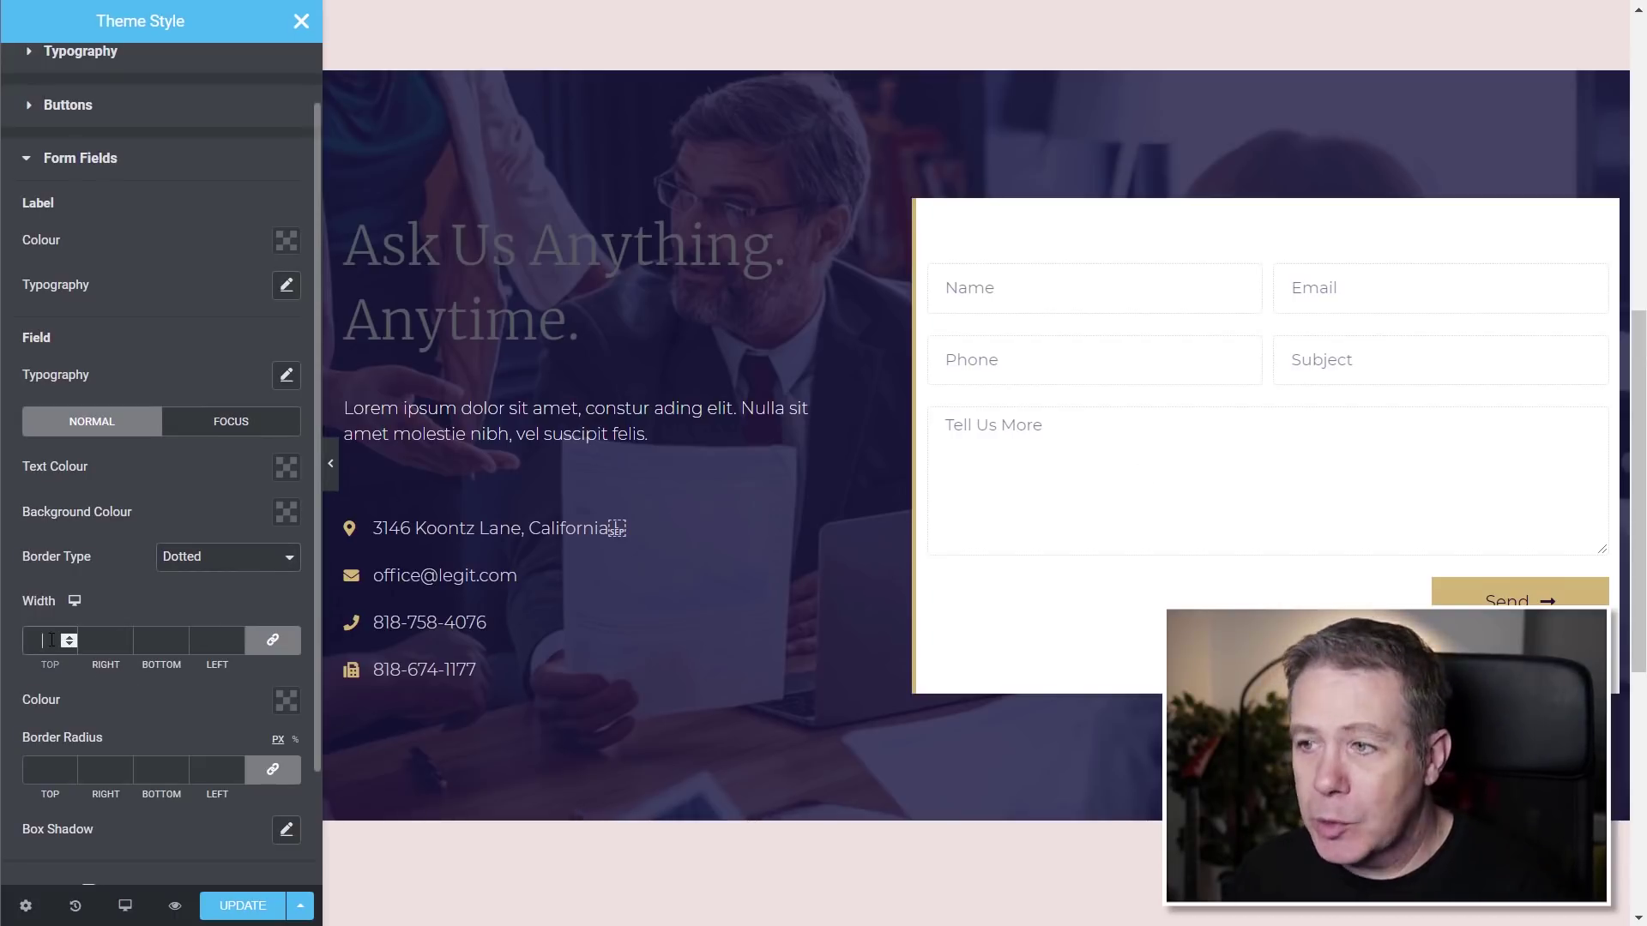
text(3)
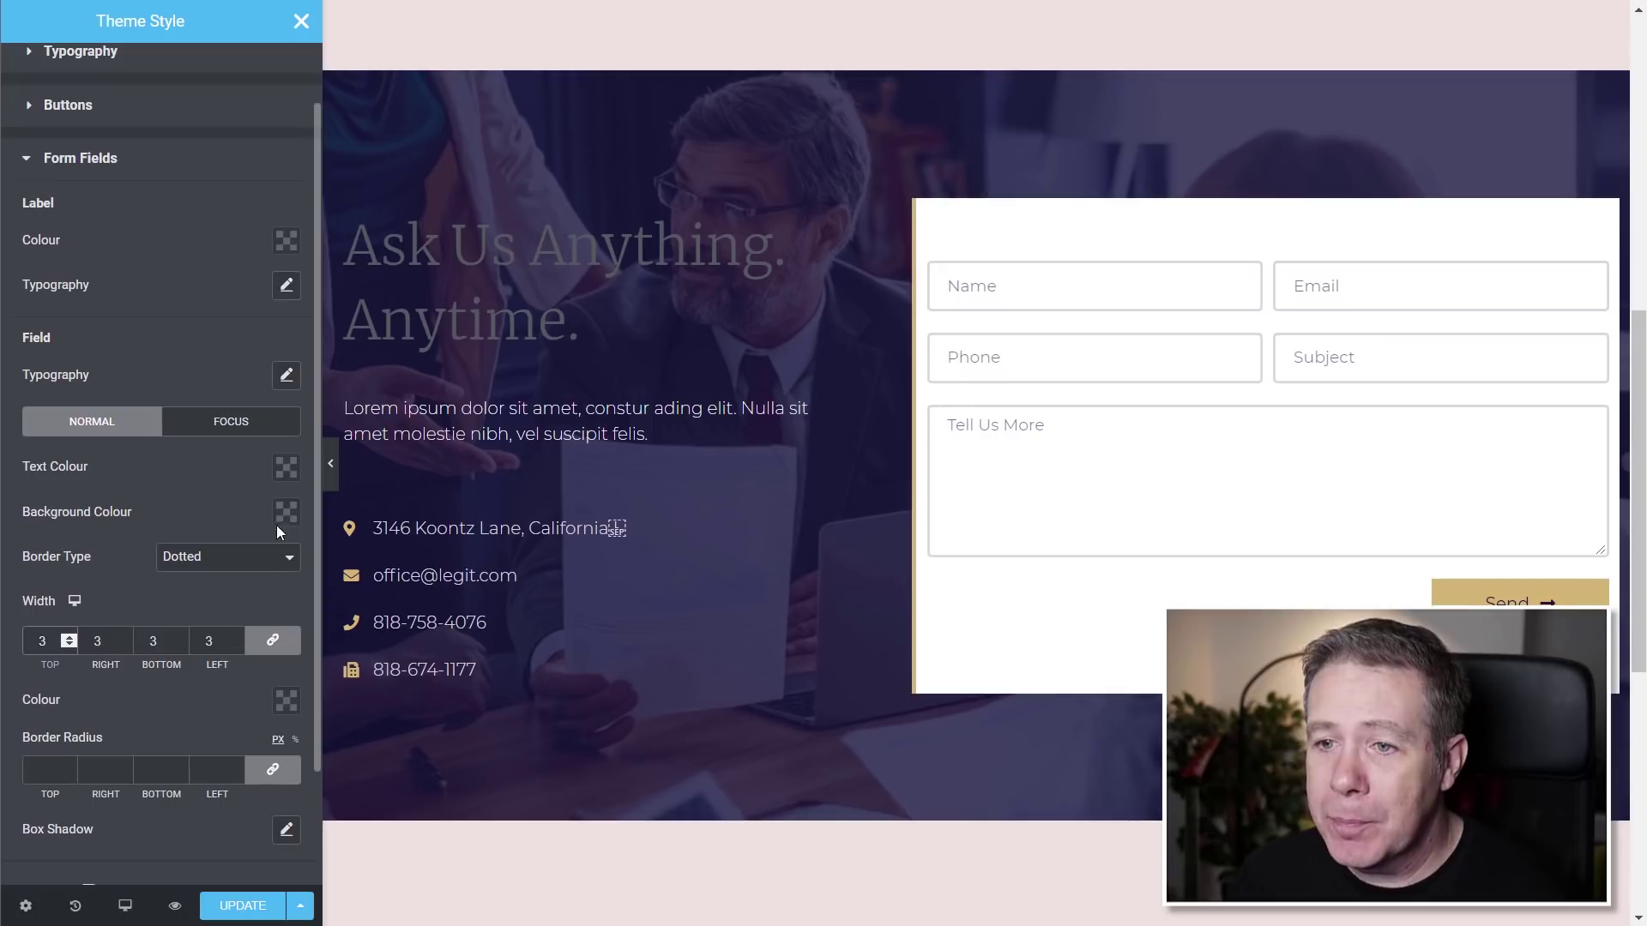
Try light blue #6EC1E4 and darker blue #1882AE as the form field border colour, and clear it
click(286, 698)
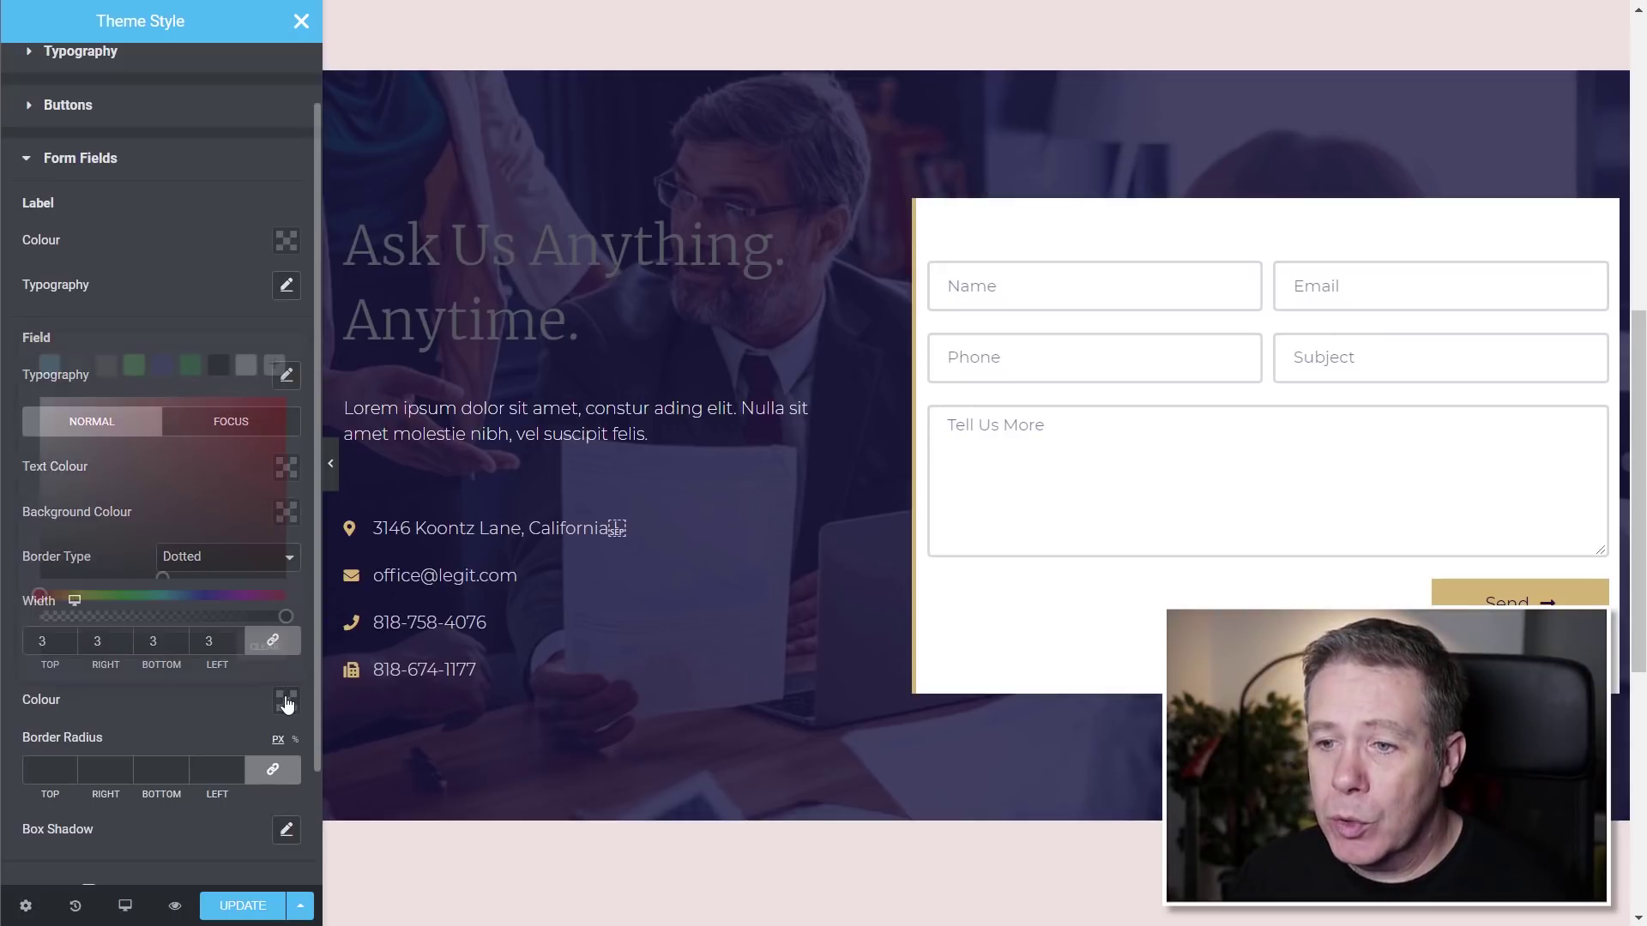
click(50, 367)
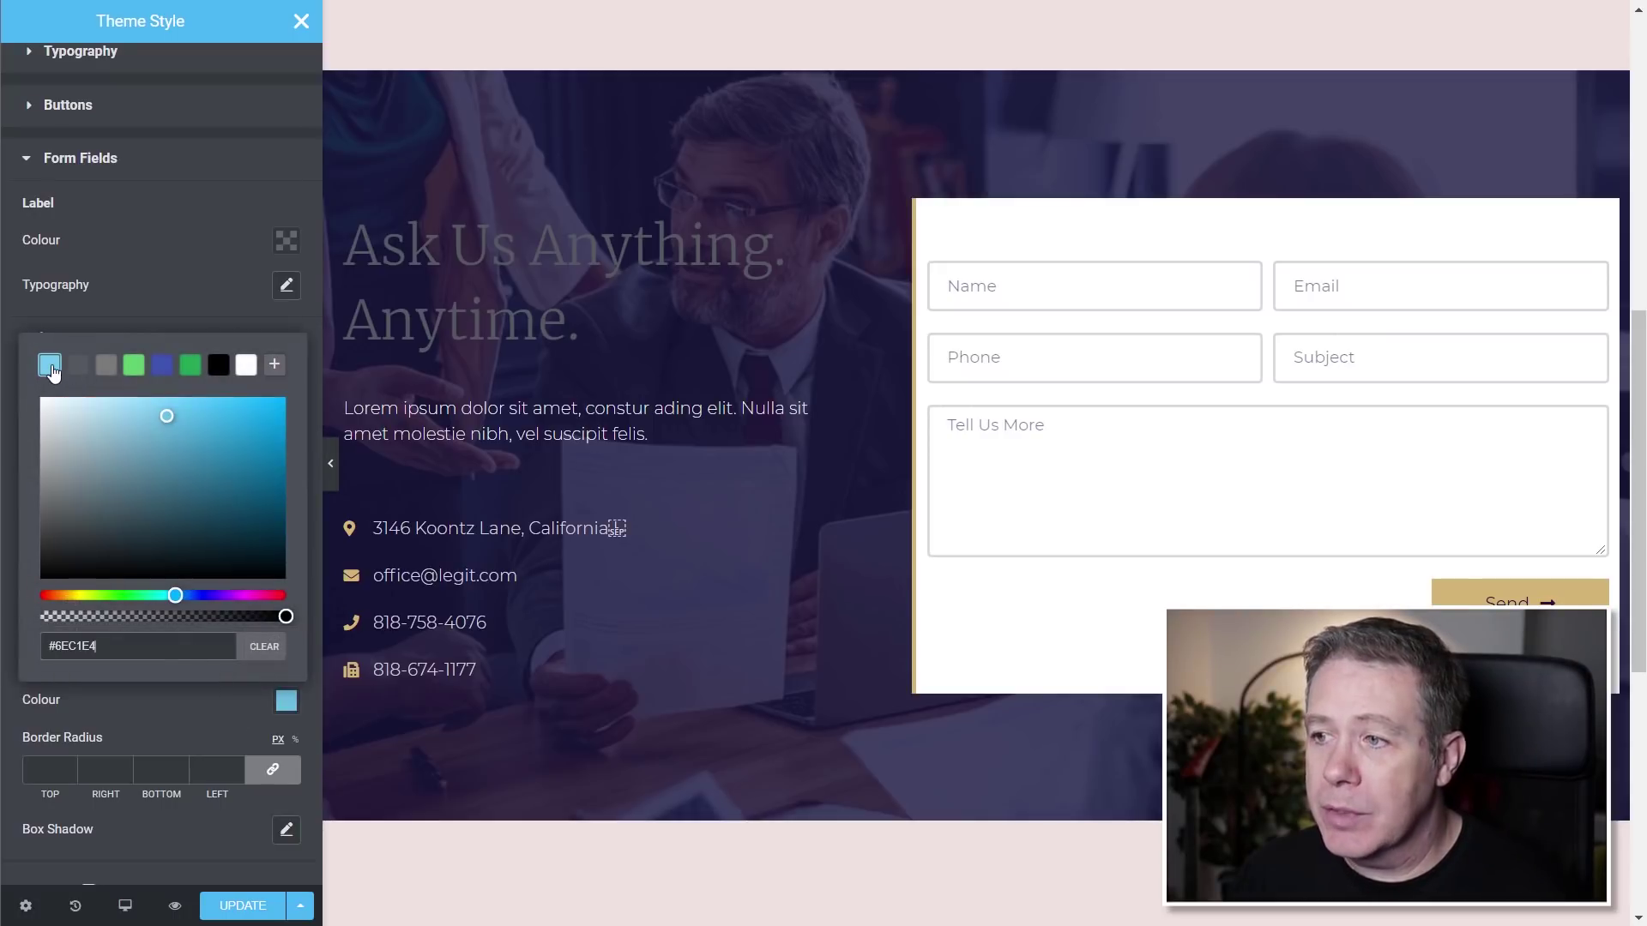
mouse_move(251, 456)
mouse_down()
mouse_move(254, 470)
mouse_move(197, 443)
mouse_move(259, 426)
mouse_move(166, 500)
mouse_move(114, 494)
mouse_move(253, 456)
mouse_up()
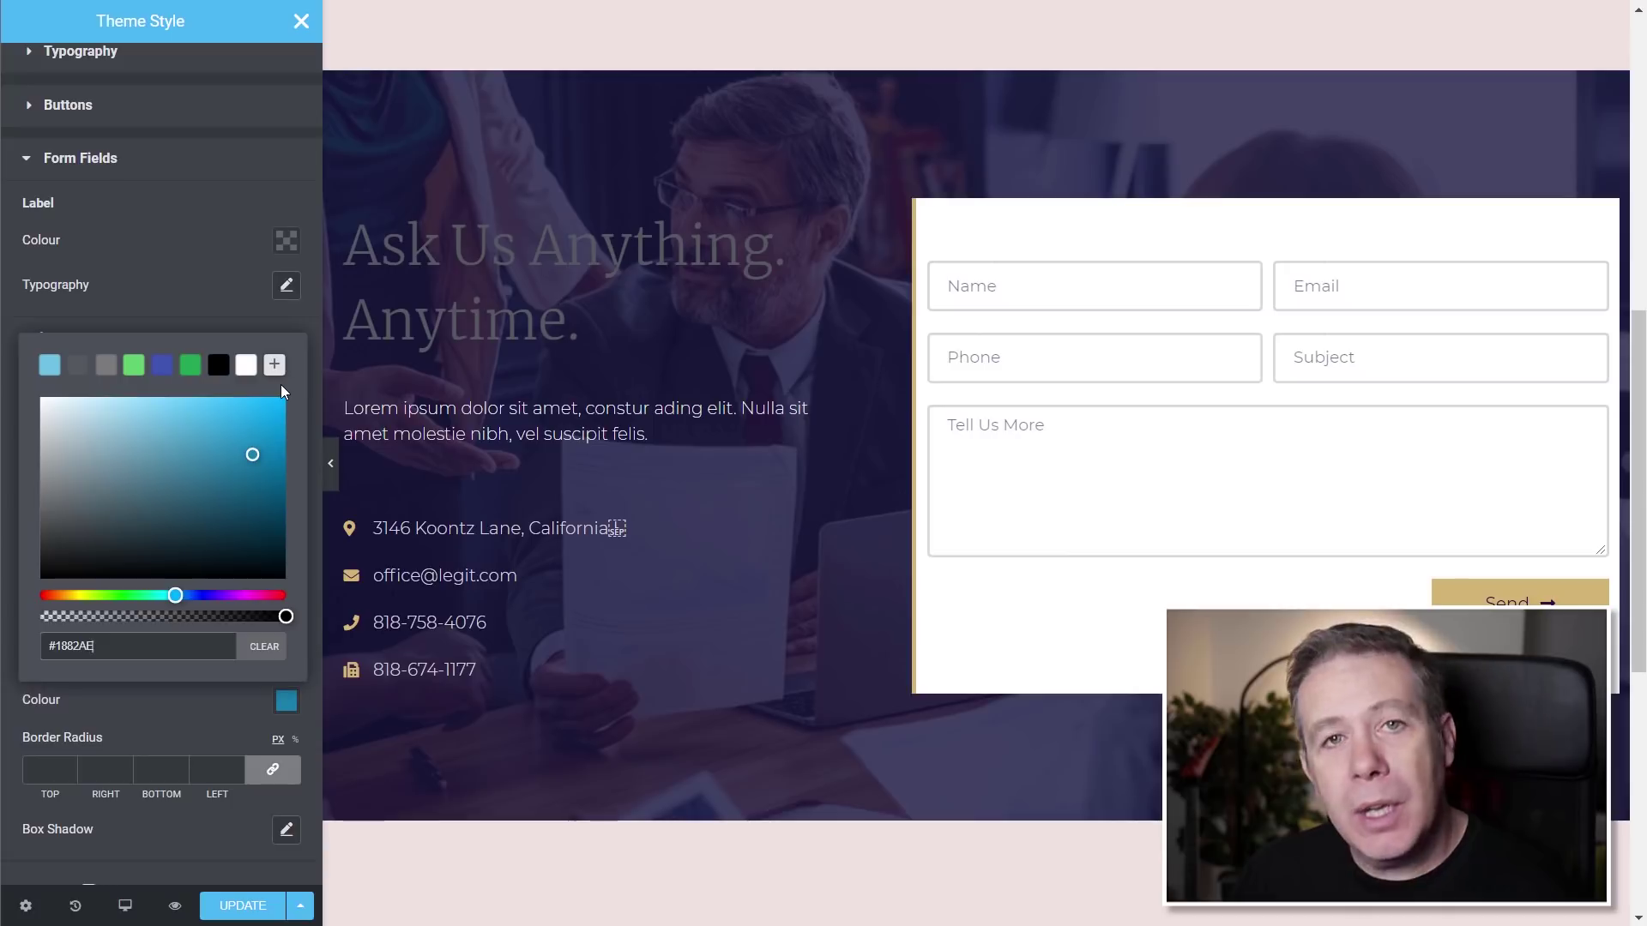
click(264, 647)
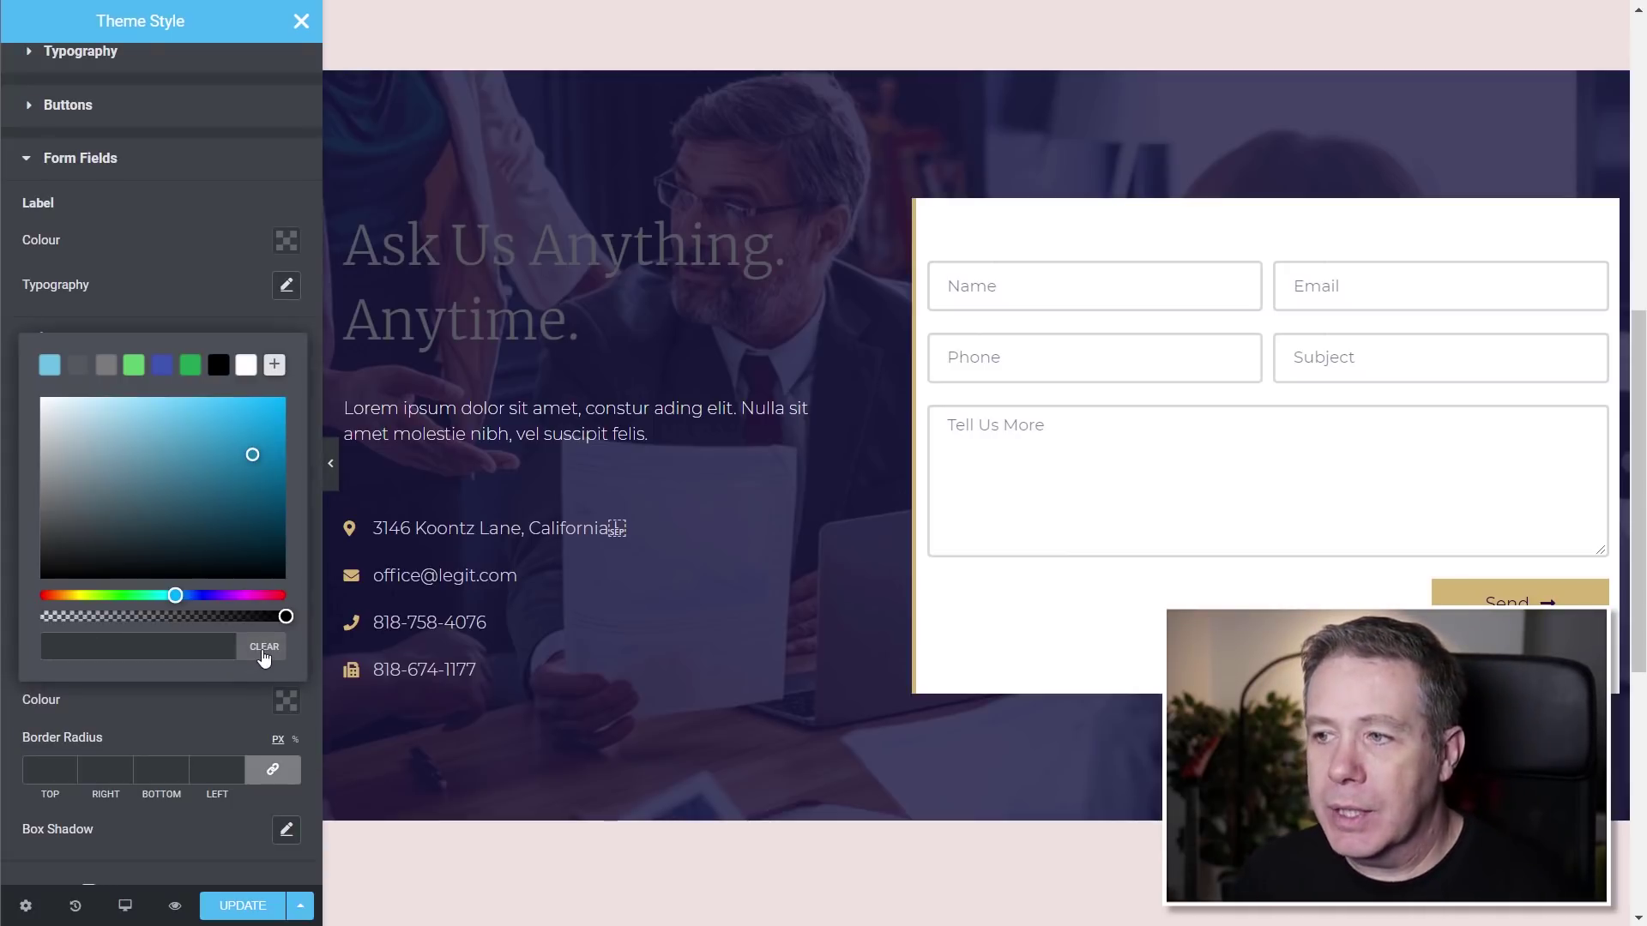
Set the form fields' border radius to 15 px on all corners and collapse the form field settings
click(172, 712)
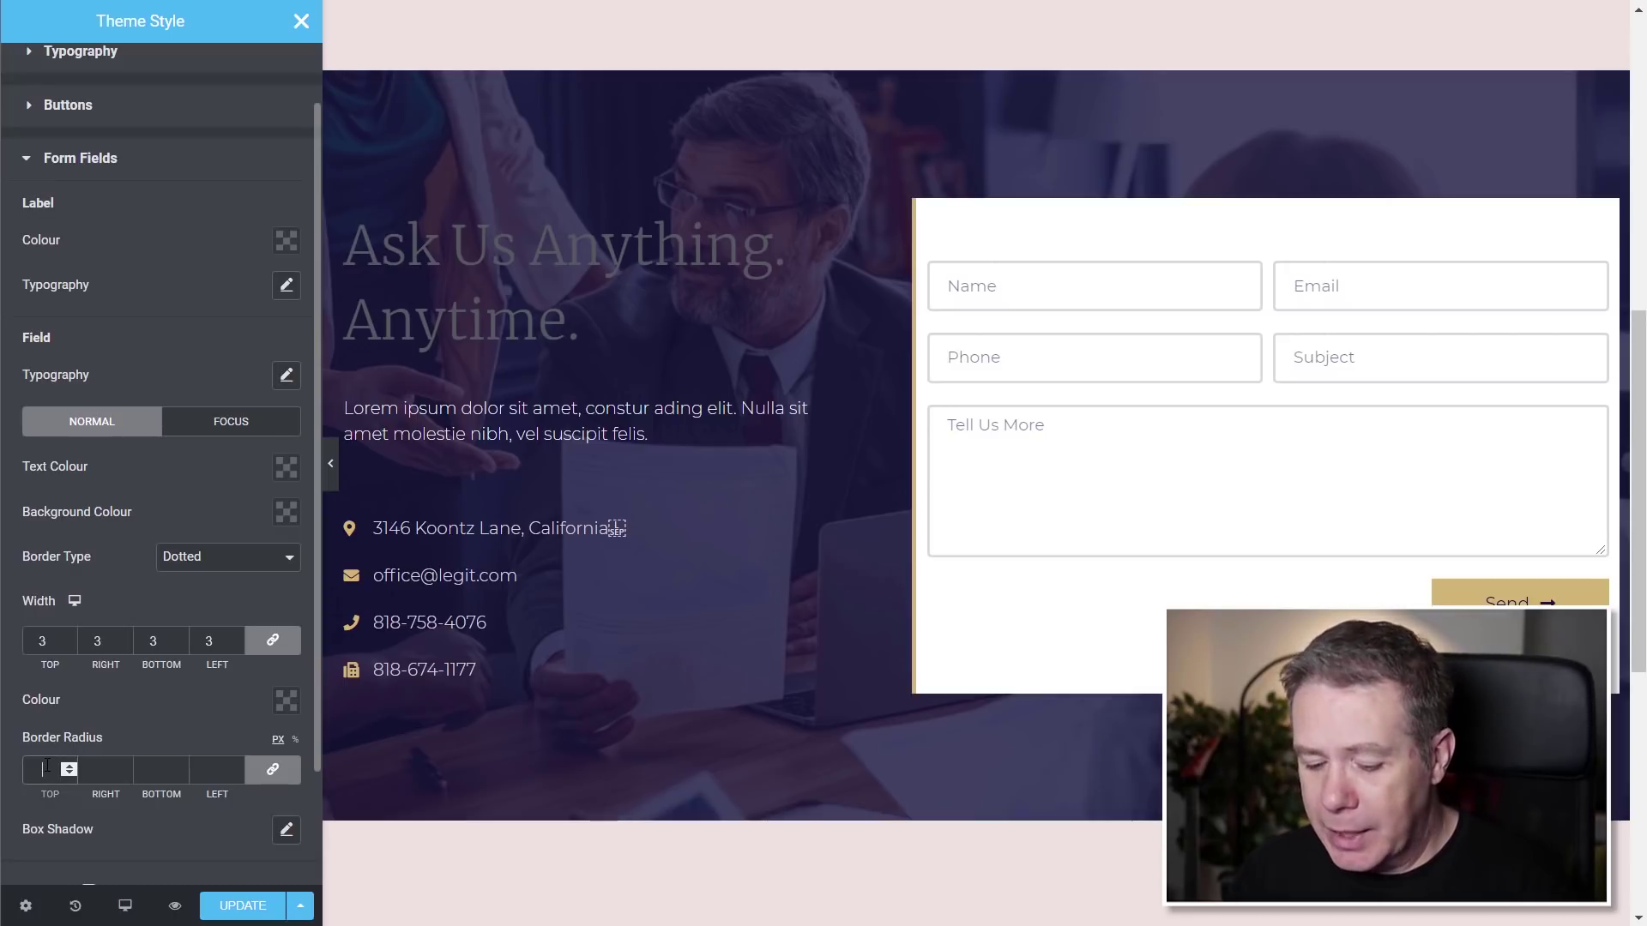
text(15)
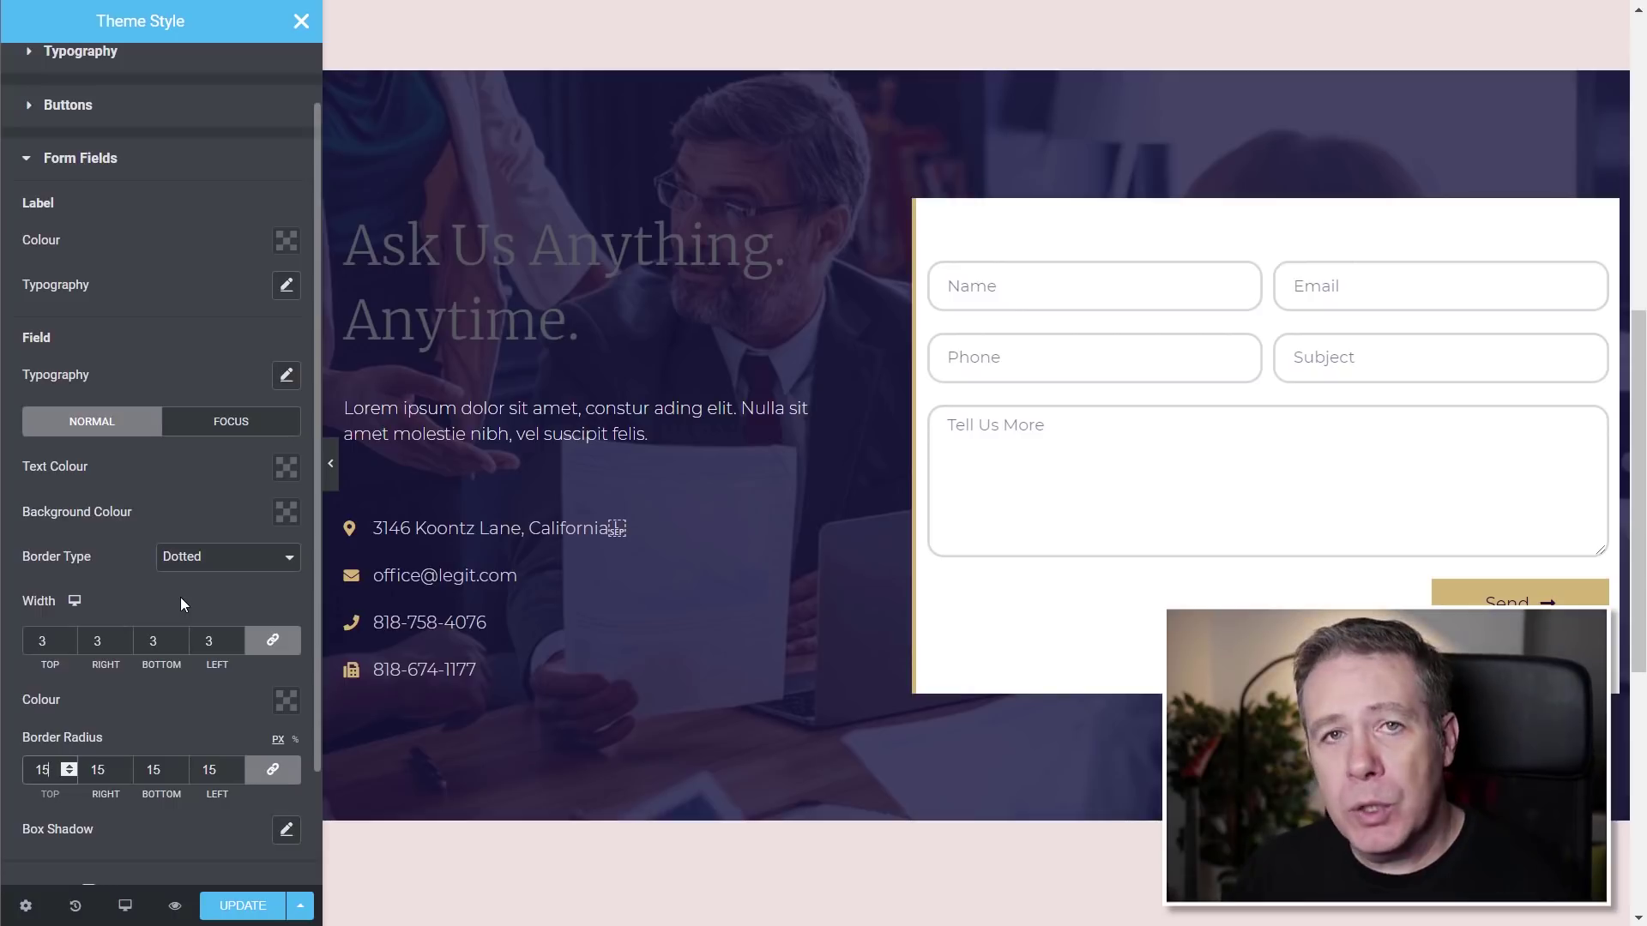
click(35, 159)
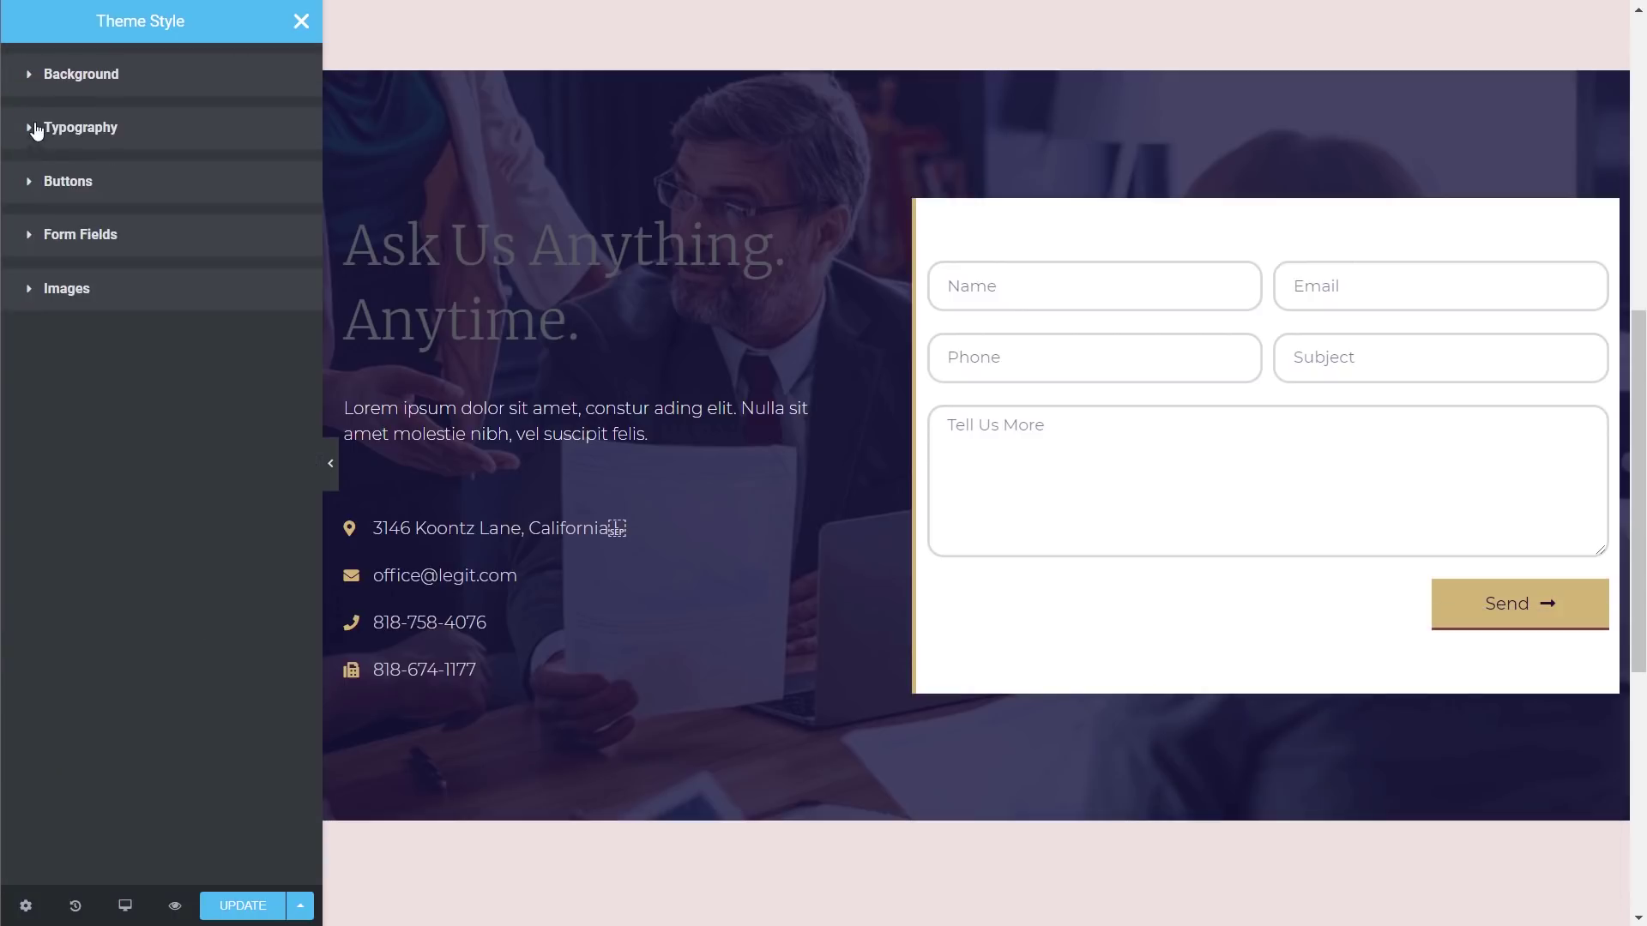
Change the global button background to a deeper, more saturated red and collapse the button settings
click(33, 187)
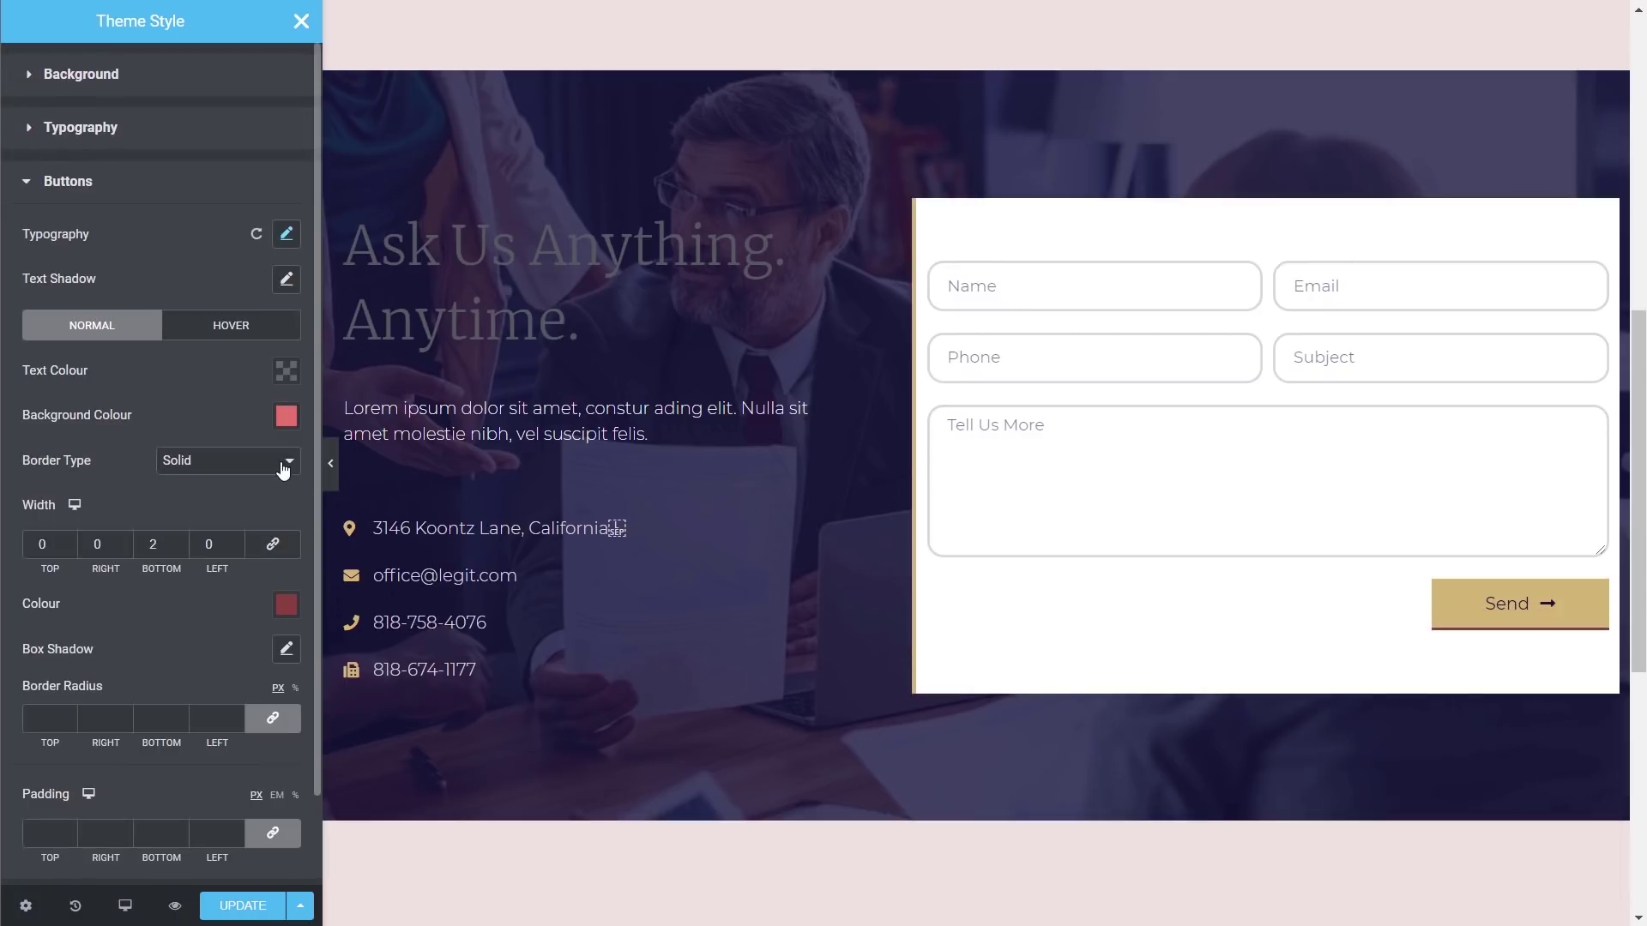
click(290, 424)
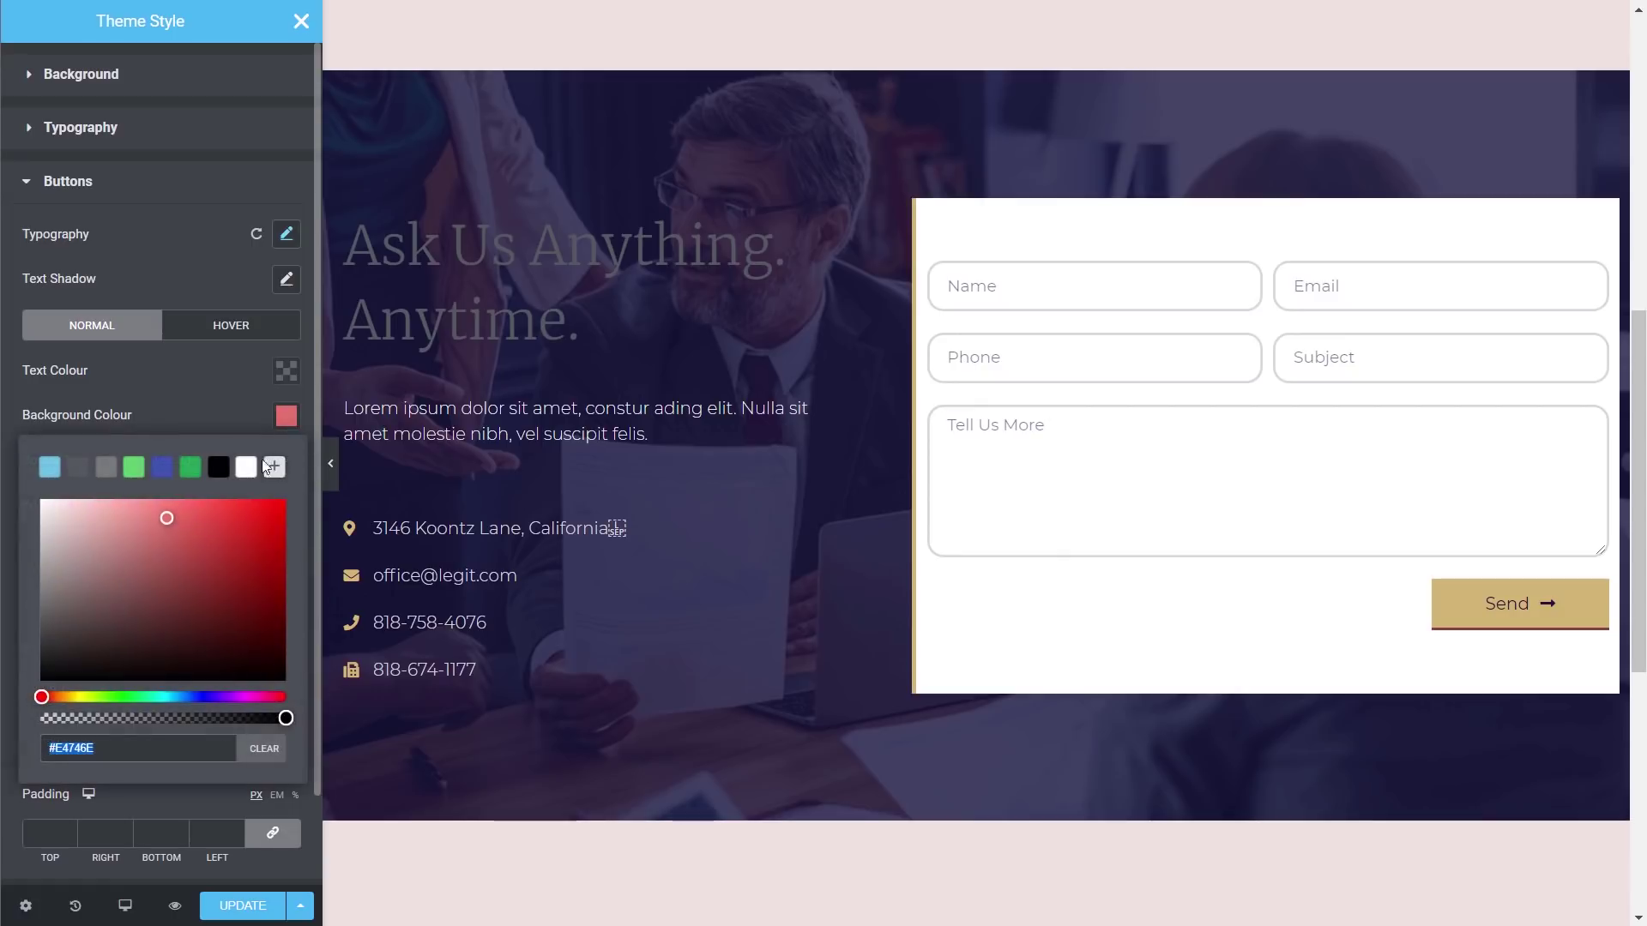
drag(178, 519, 249, 556)
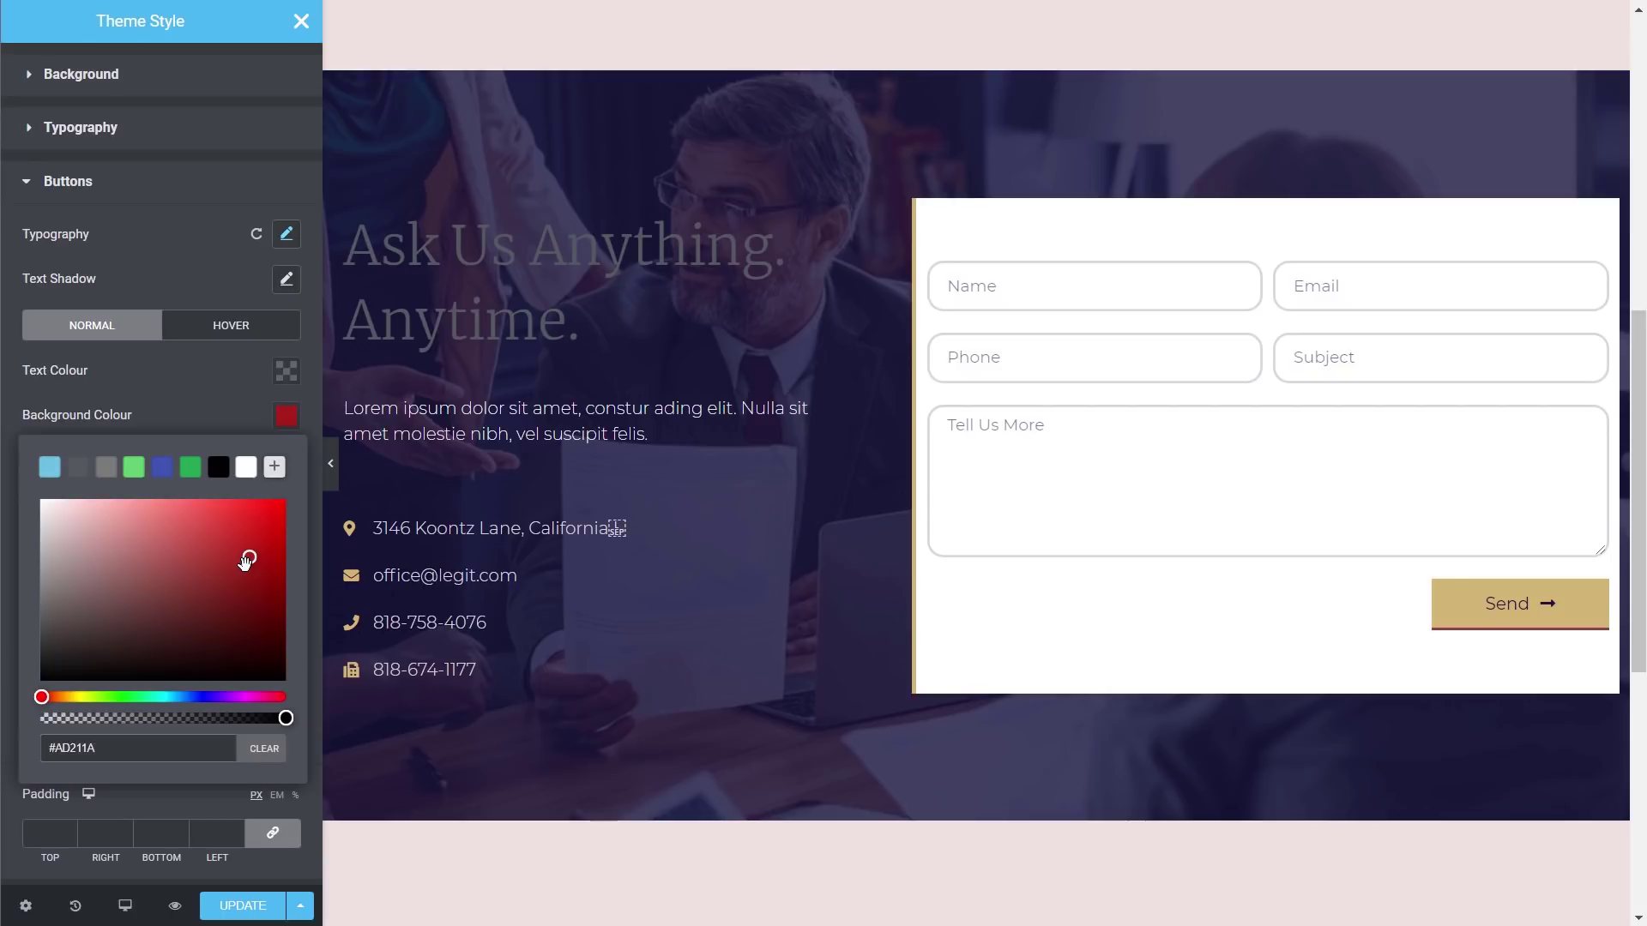
drag(246, 561, 229, 551)
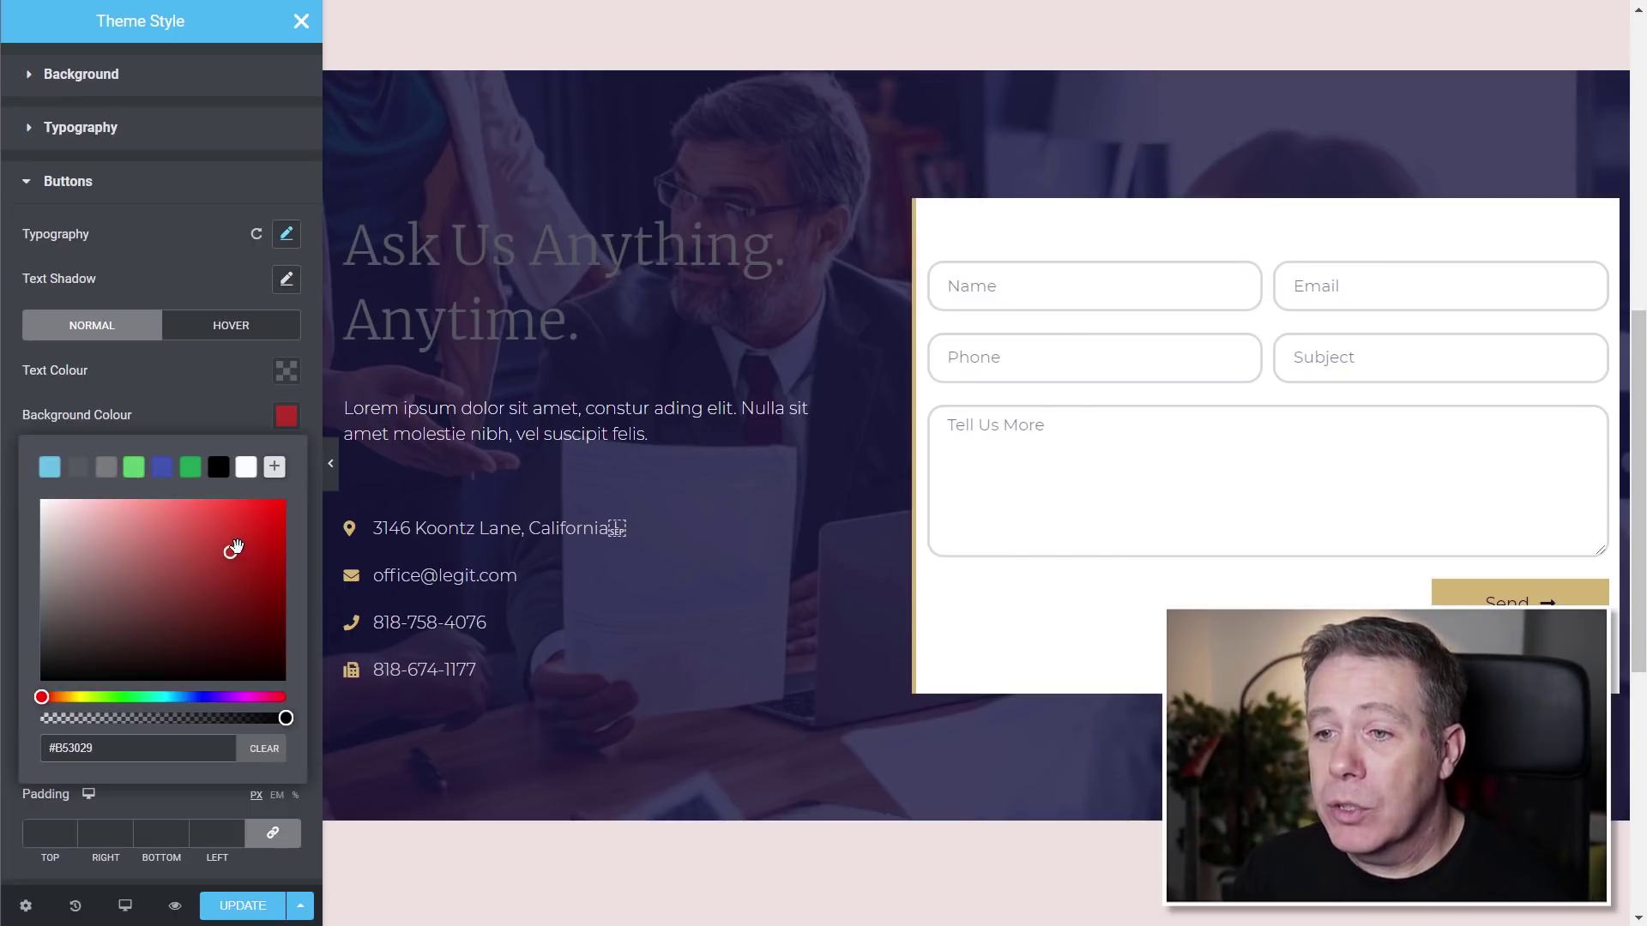
click(247, 535)
click(239, 415)
scroll(154, 661, down, 2)
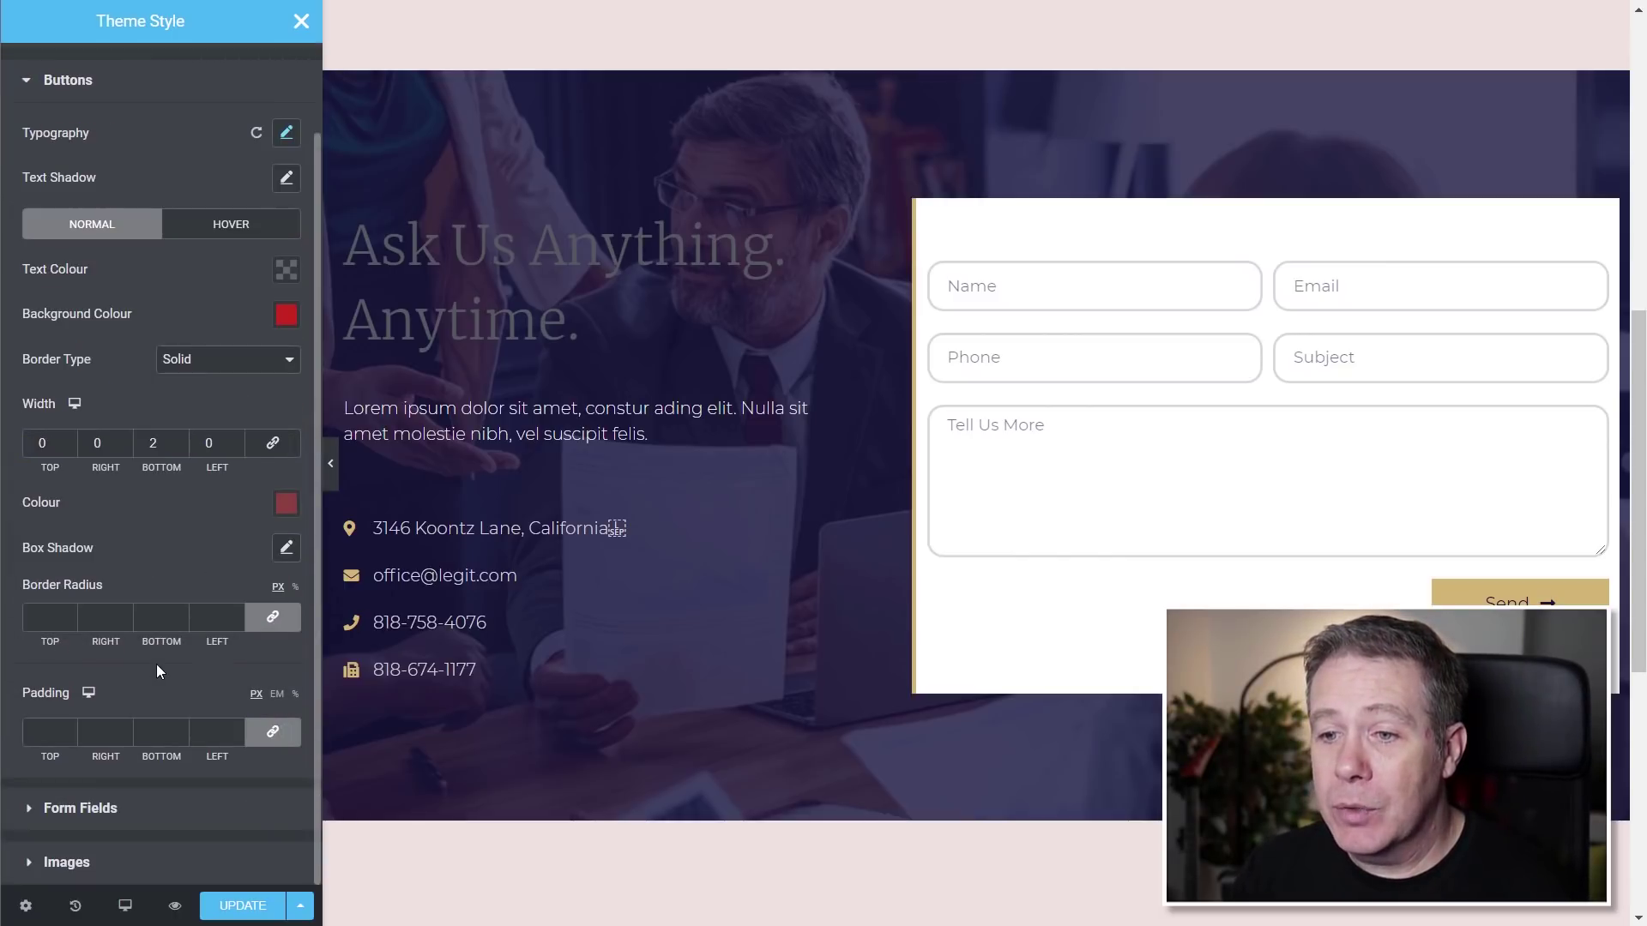
scroll(157, 664, up, 2)
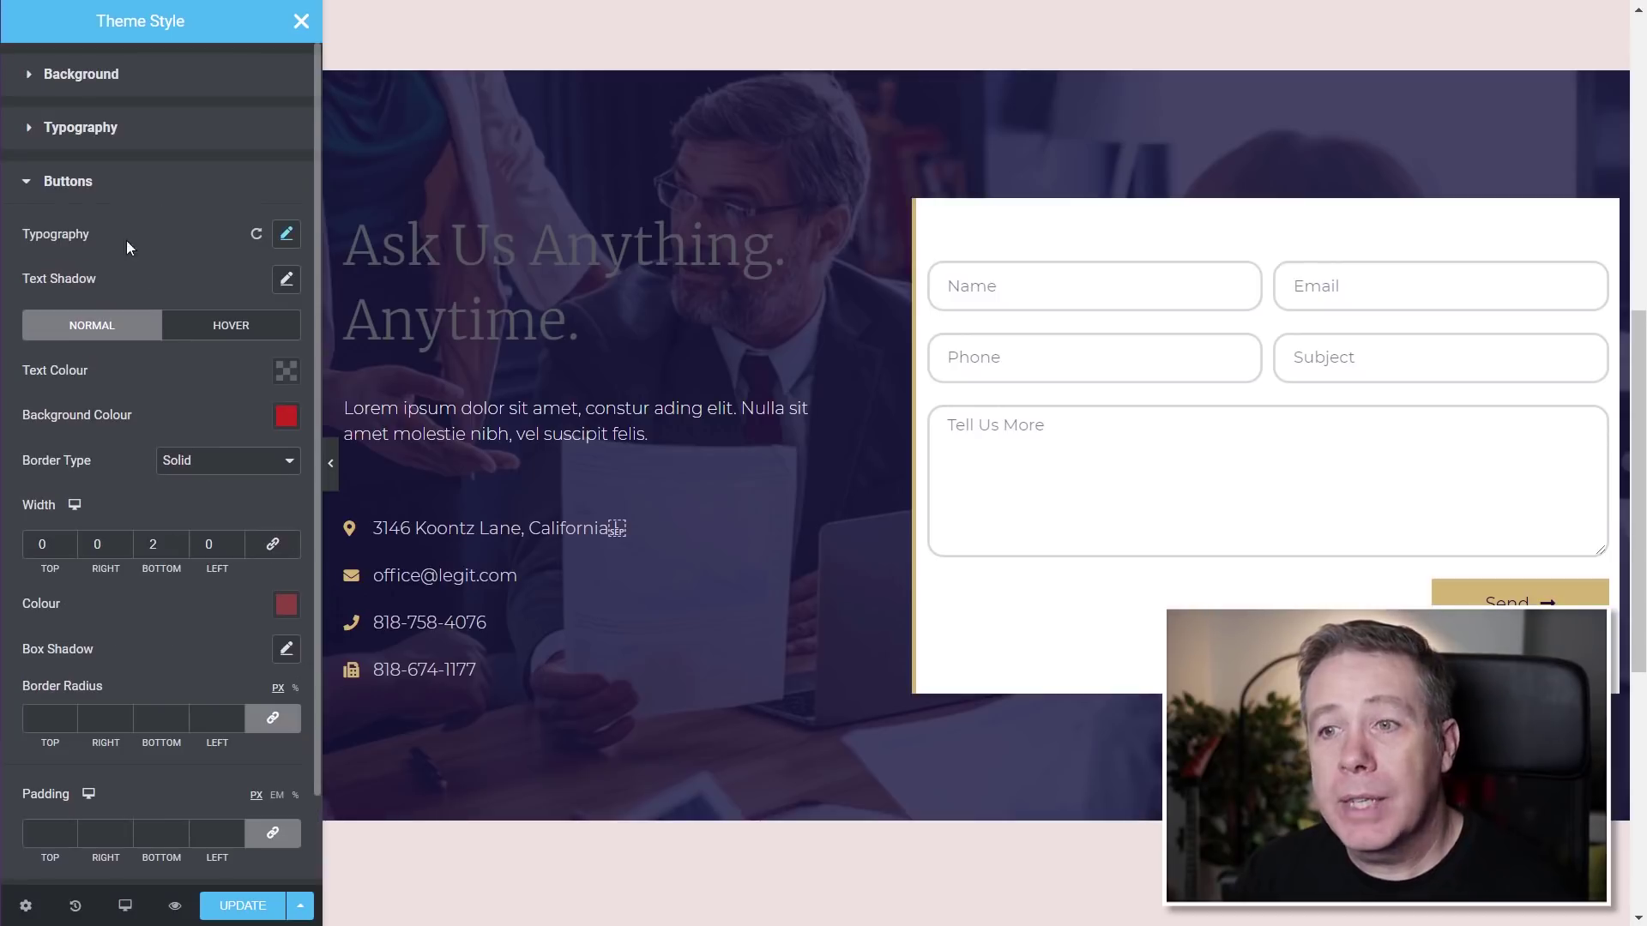
click(27, 184)
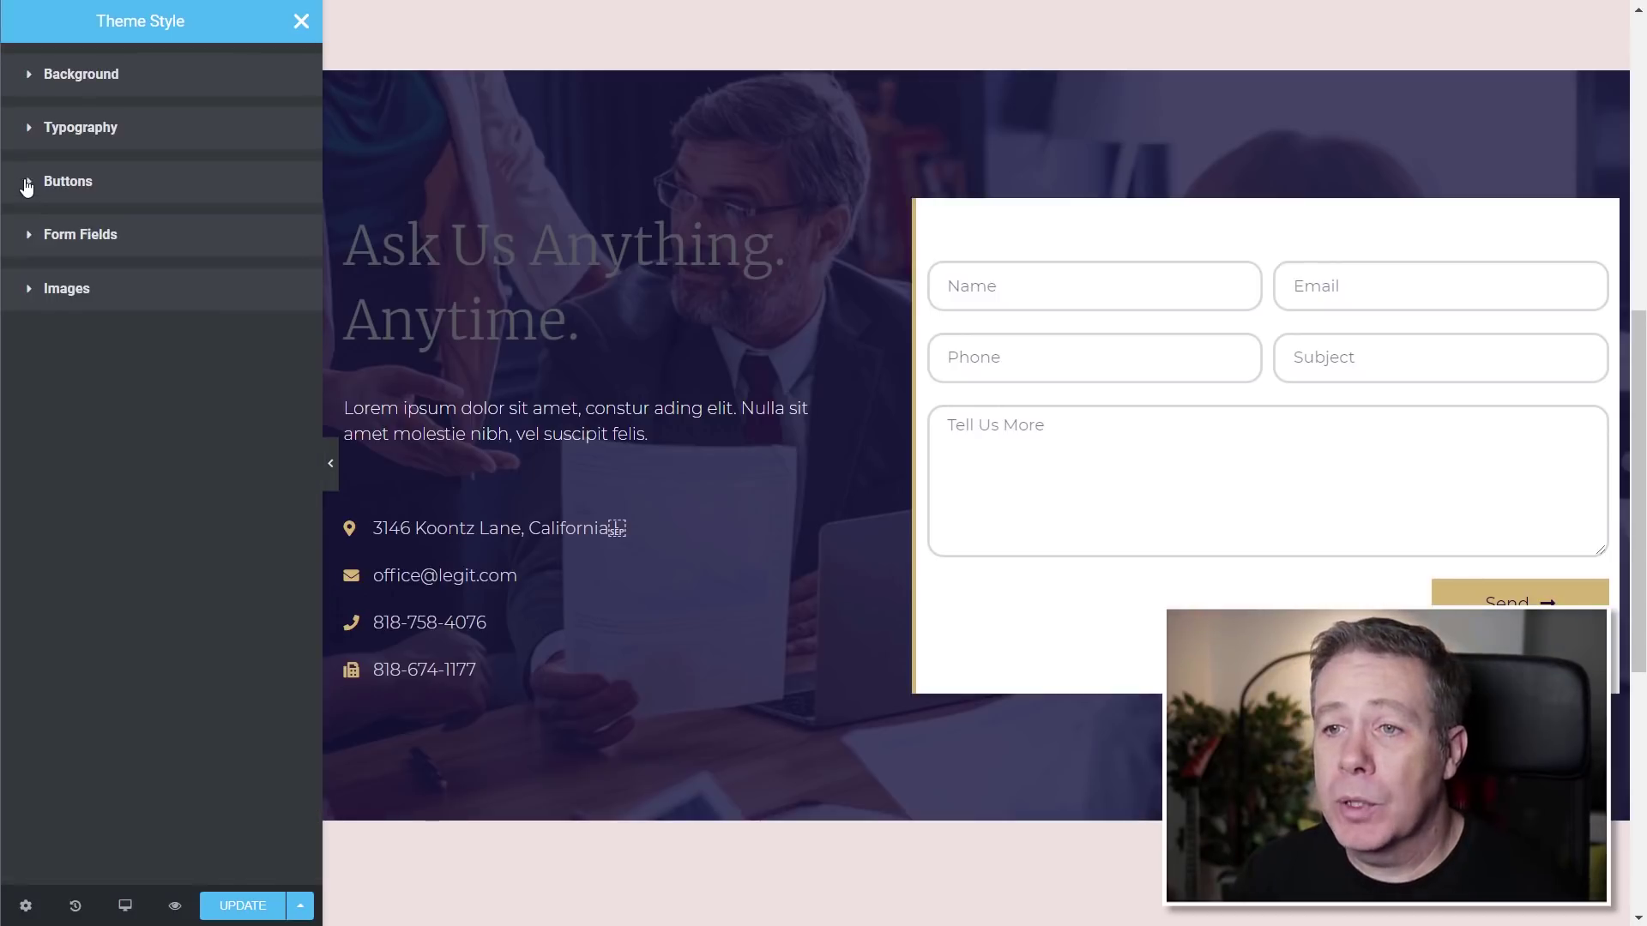
Give the global images a hover box shadow with colour rgba(0, 0, 0, 0.15) and a blur of 19
click(28, 292)
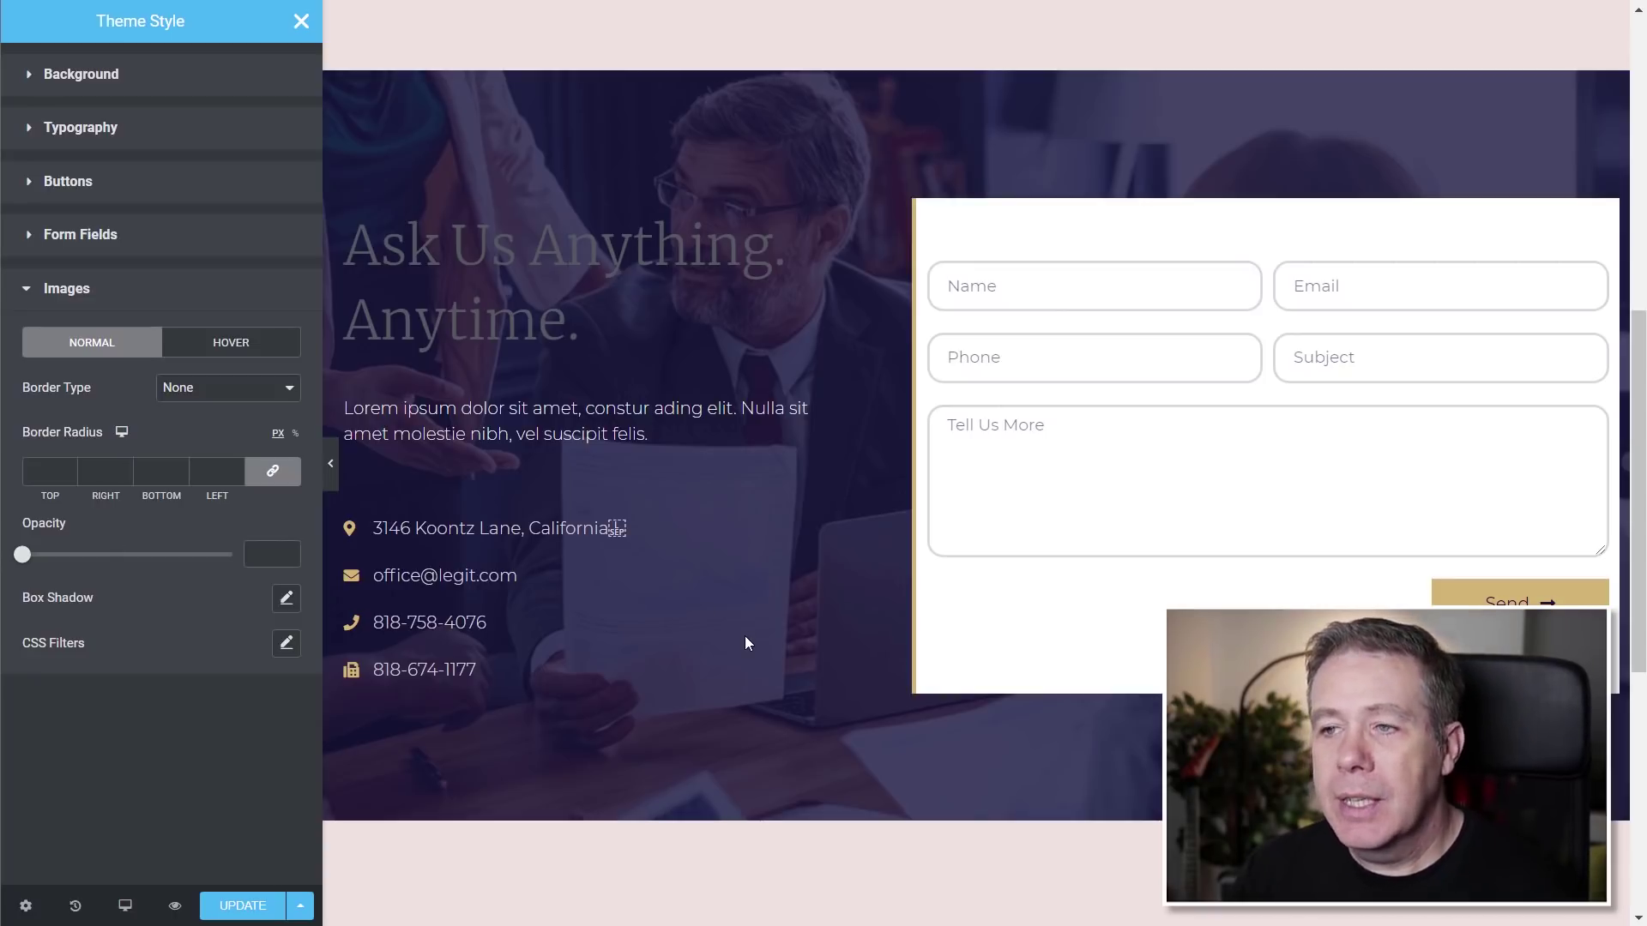
scroll(744, 636, up, 9)
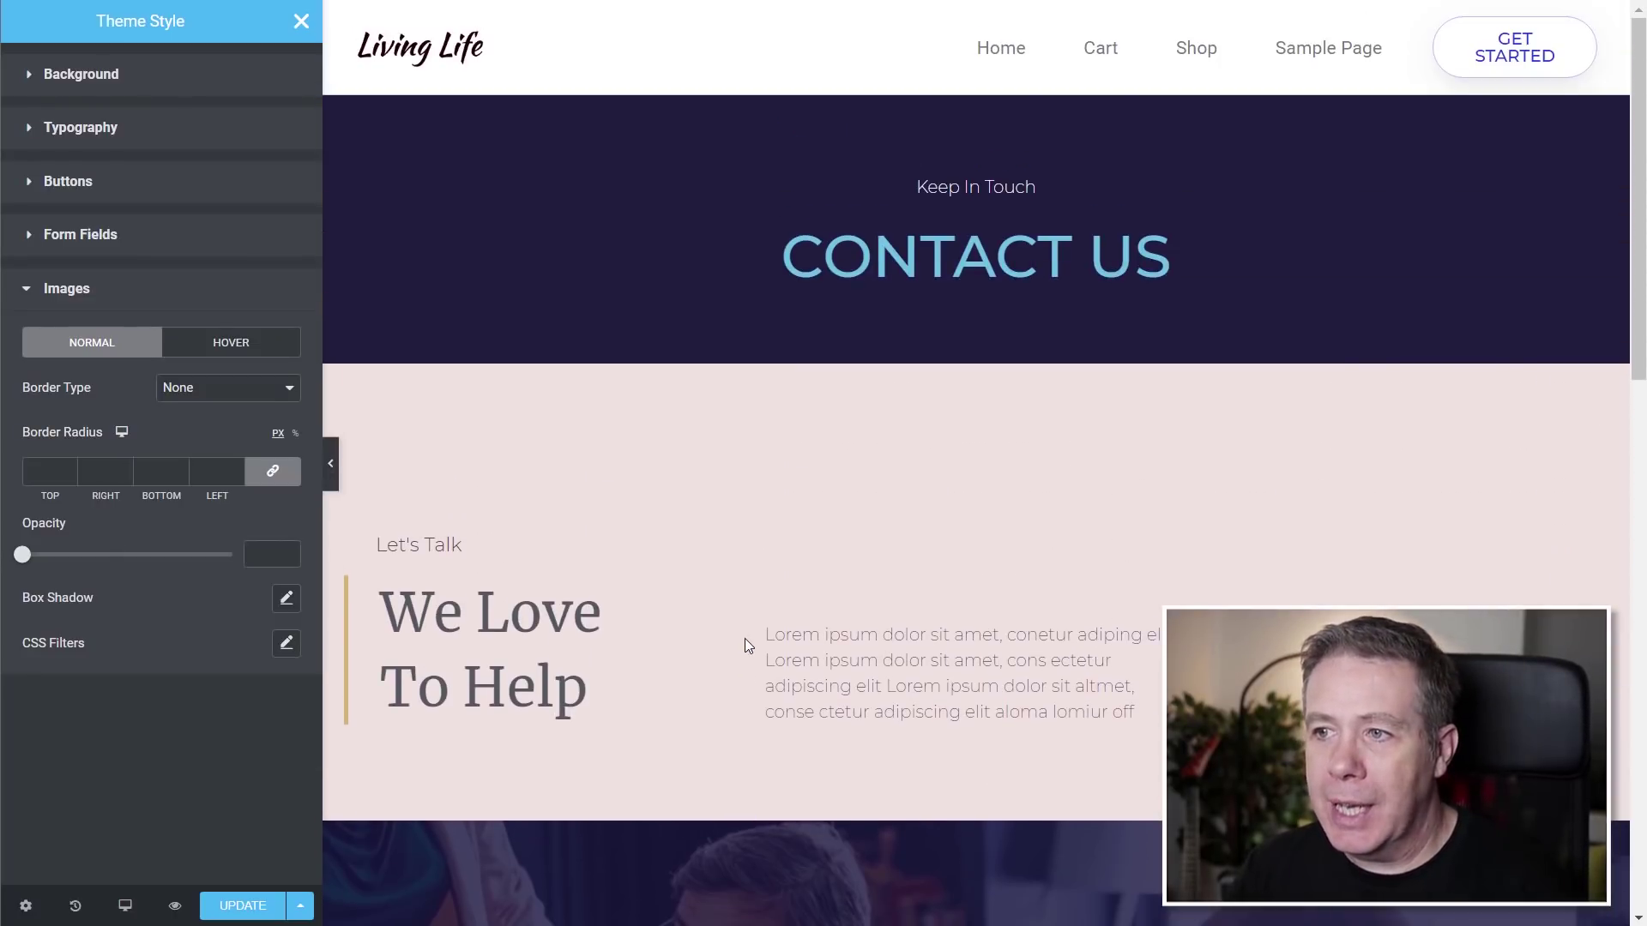
scroll(745, 639, down, 16)
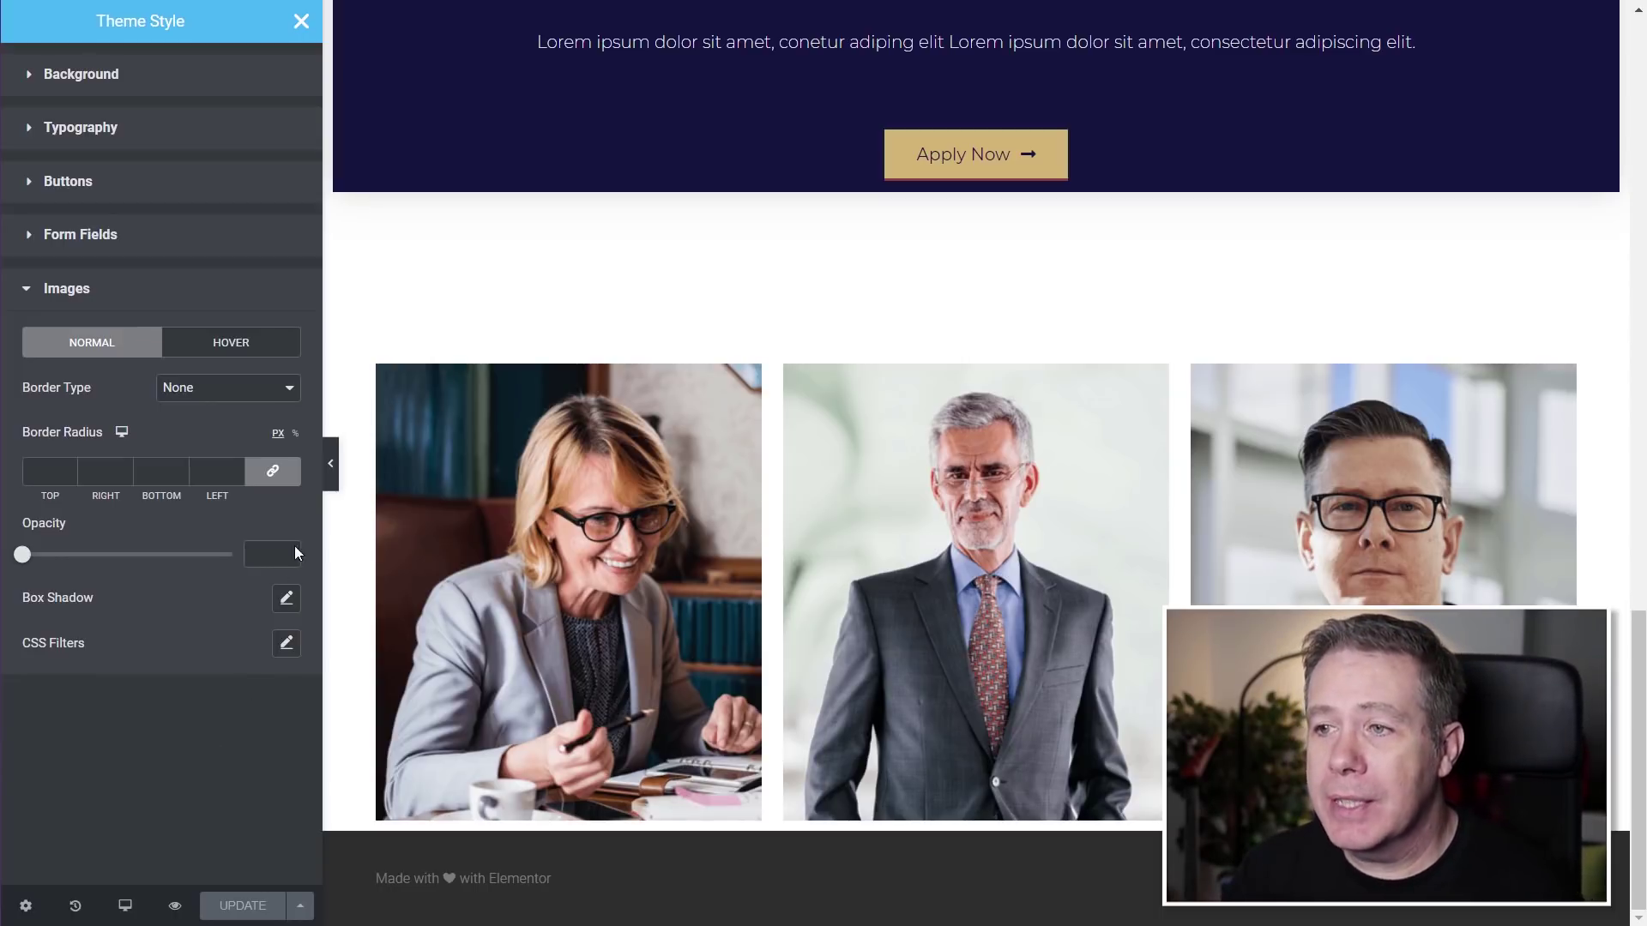
click(241, 339)
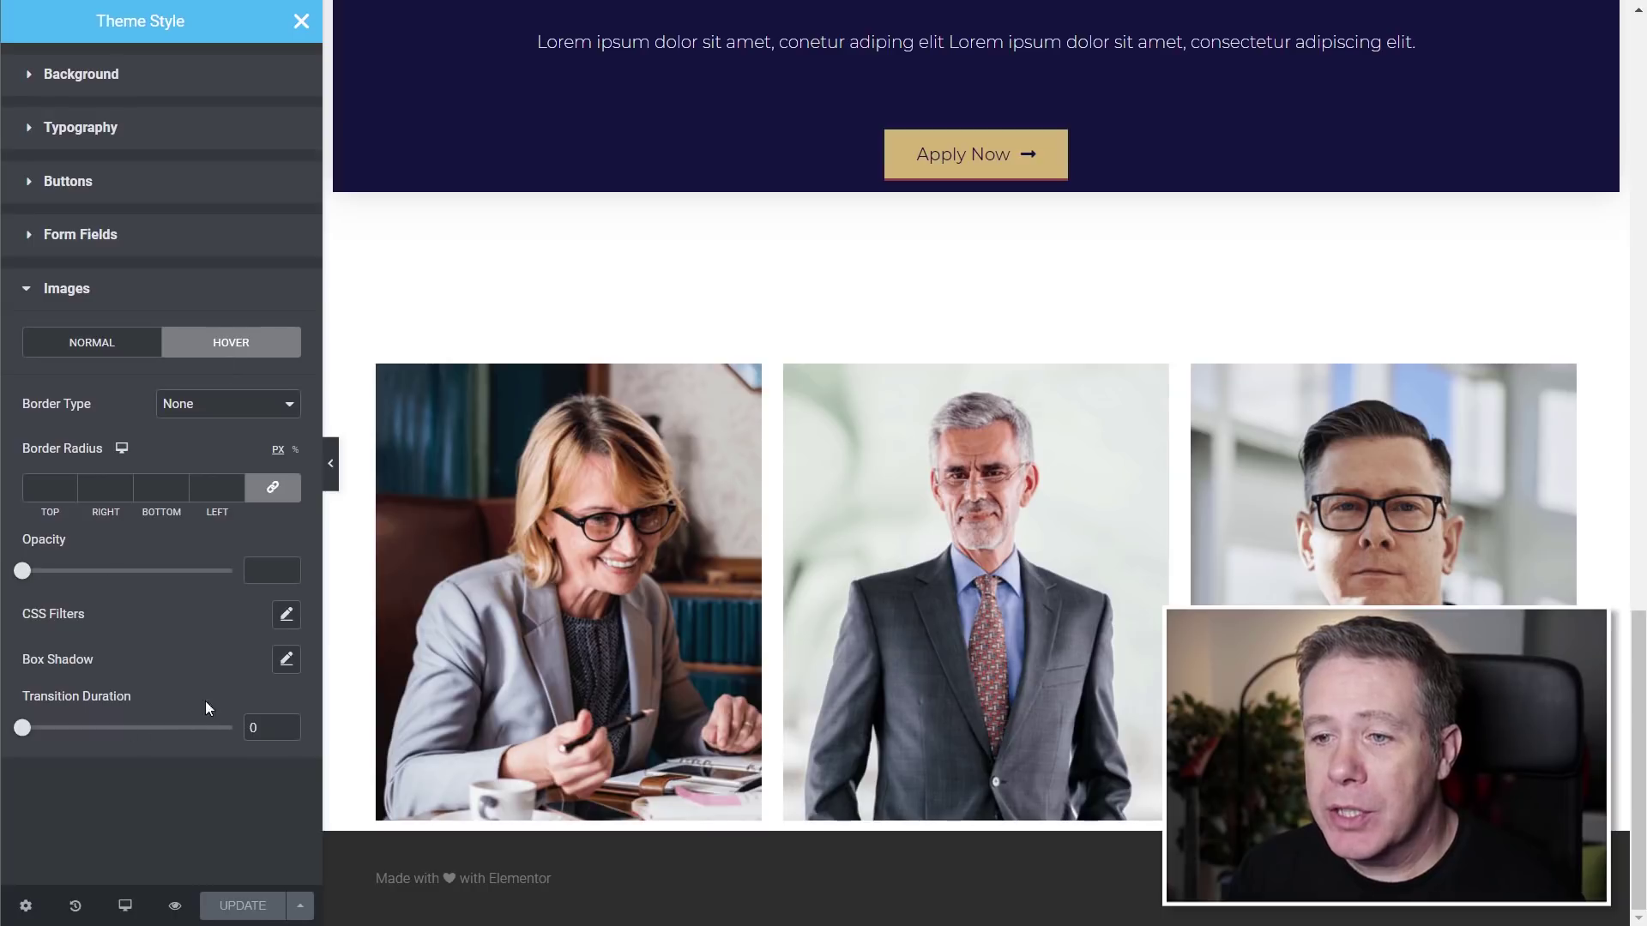
click(285, 666)
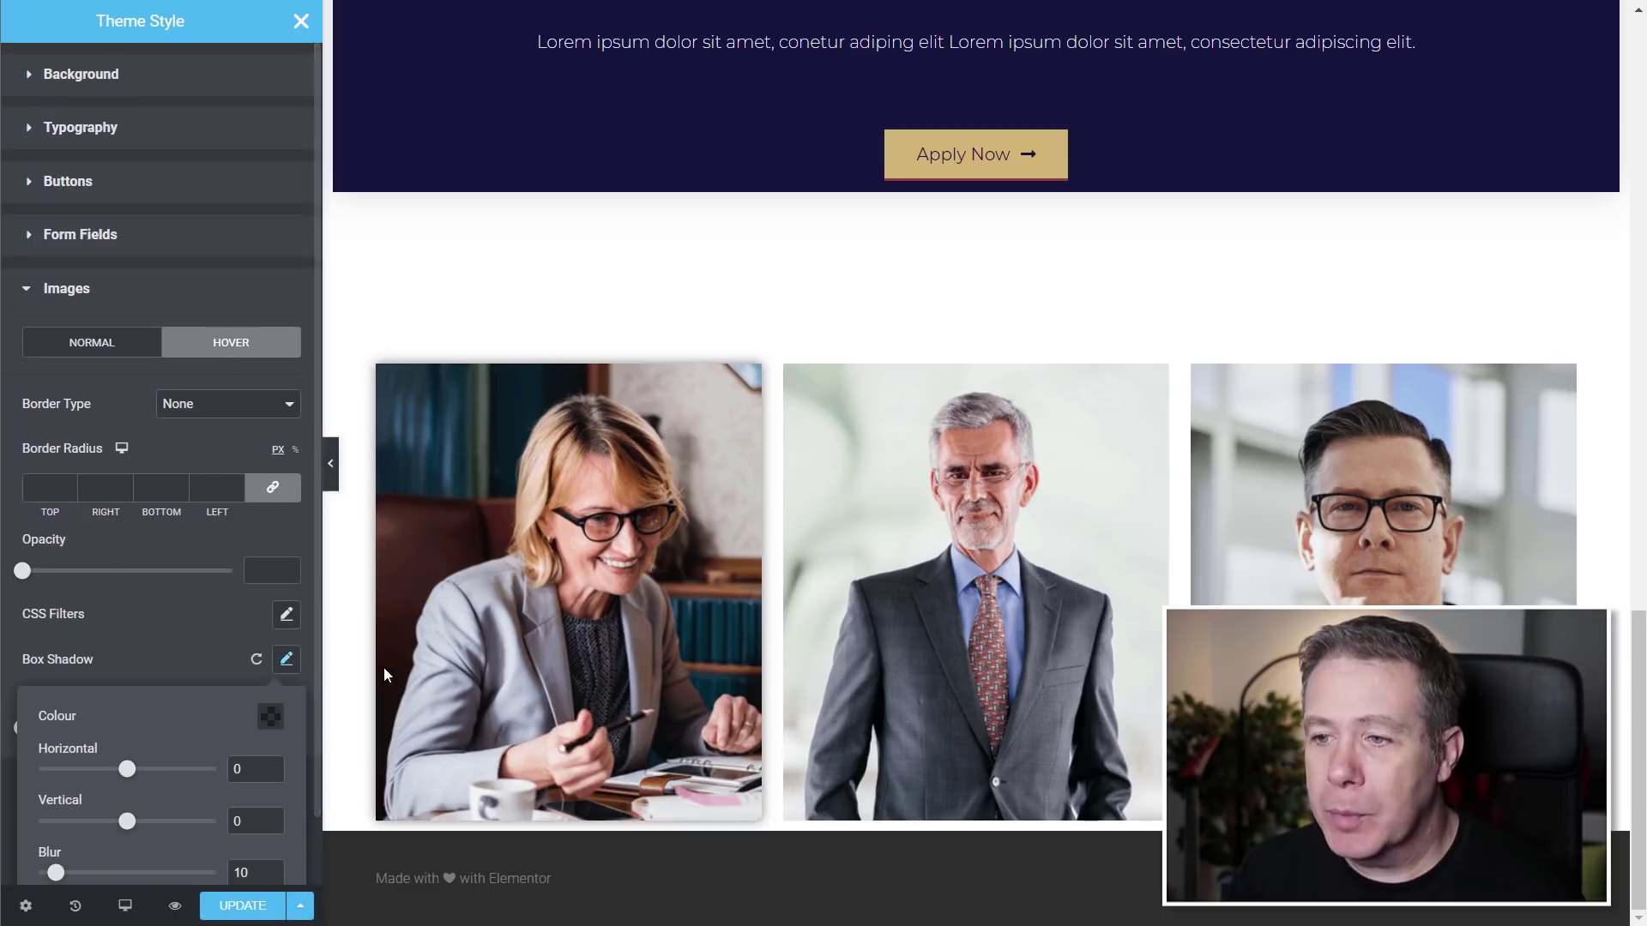
scroll(232, 621, down, 1)
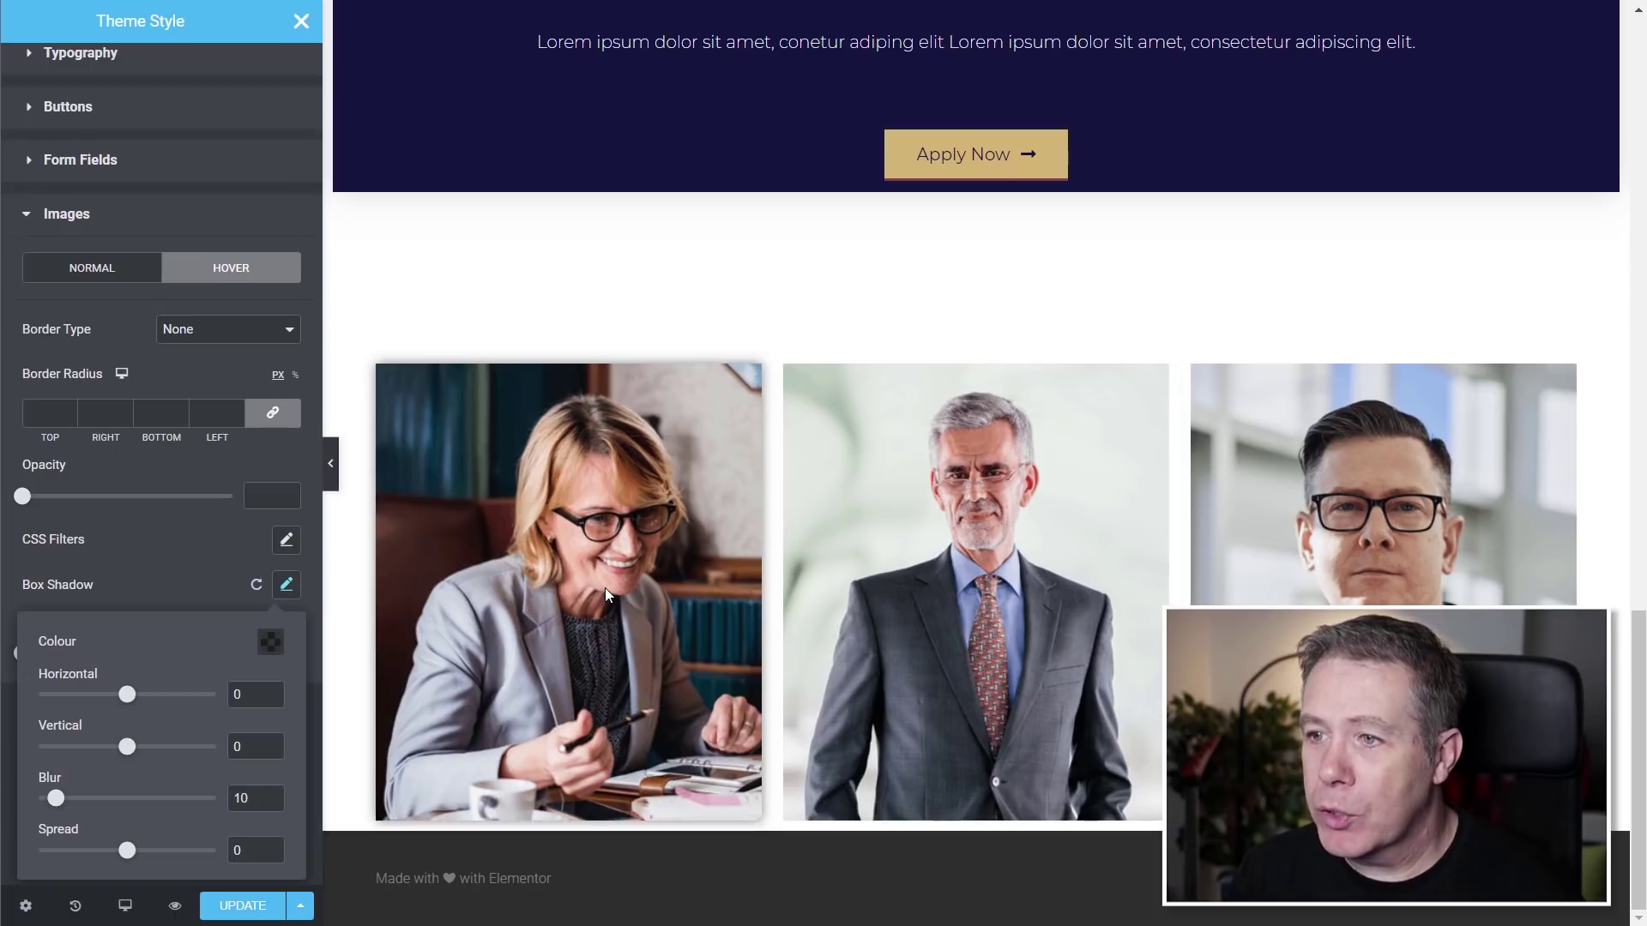
click(268, 643)
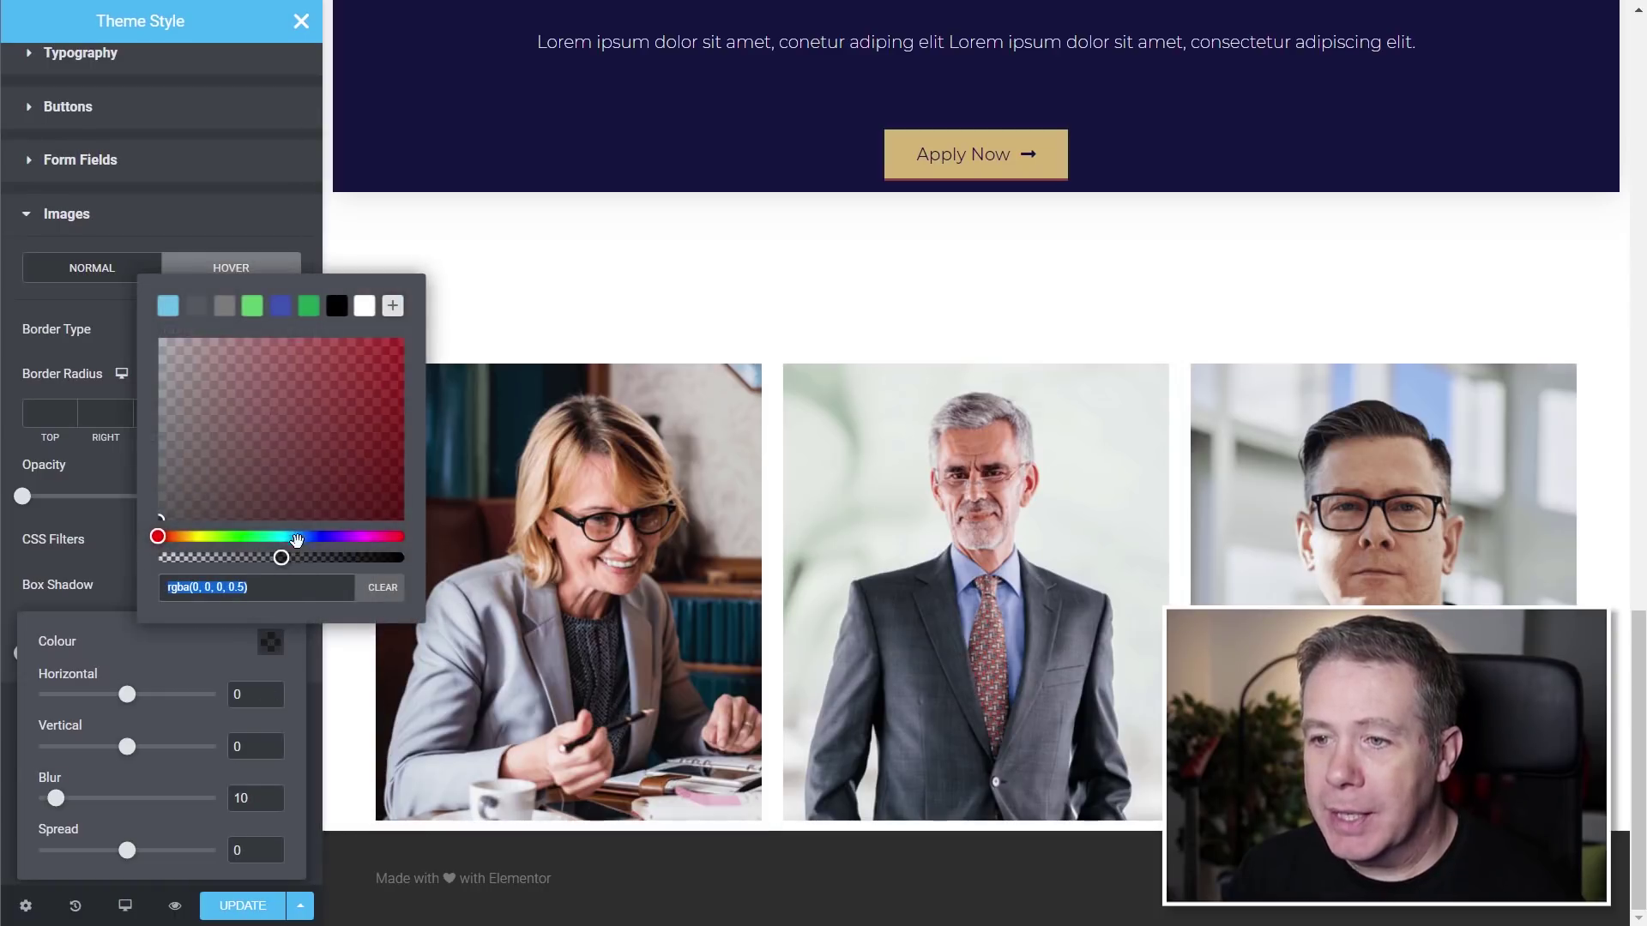
drag(280, 559, 194, 557)
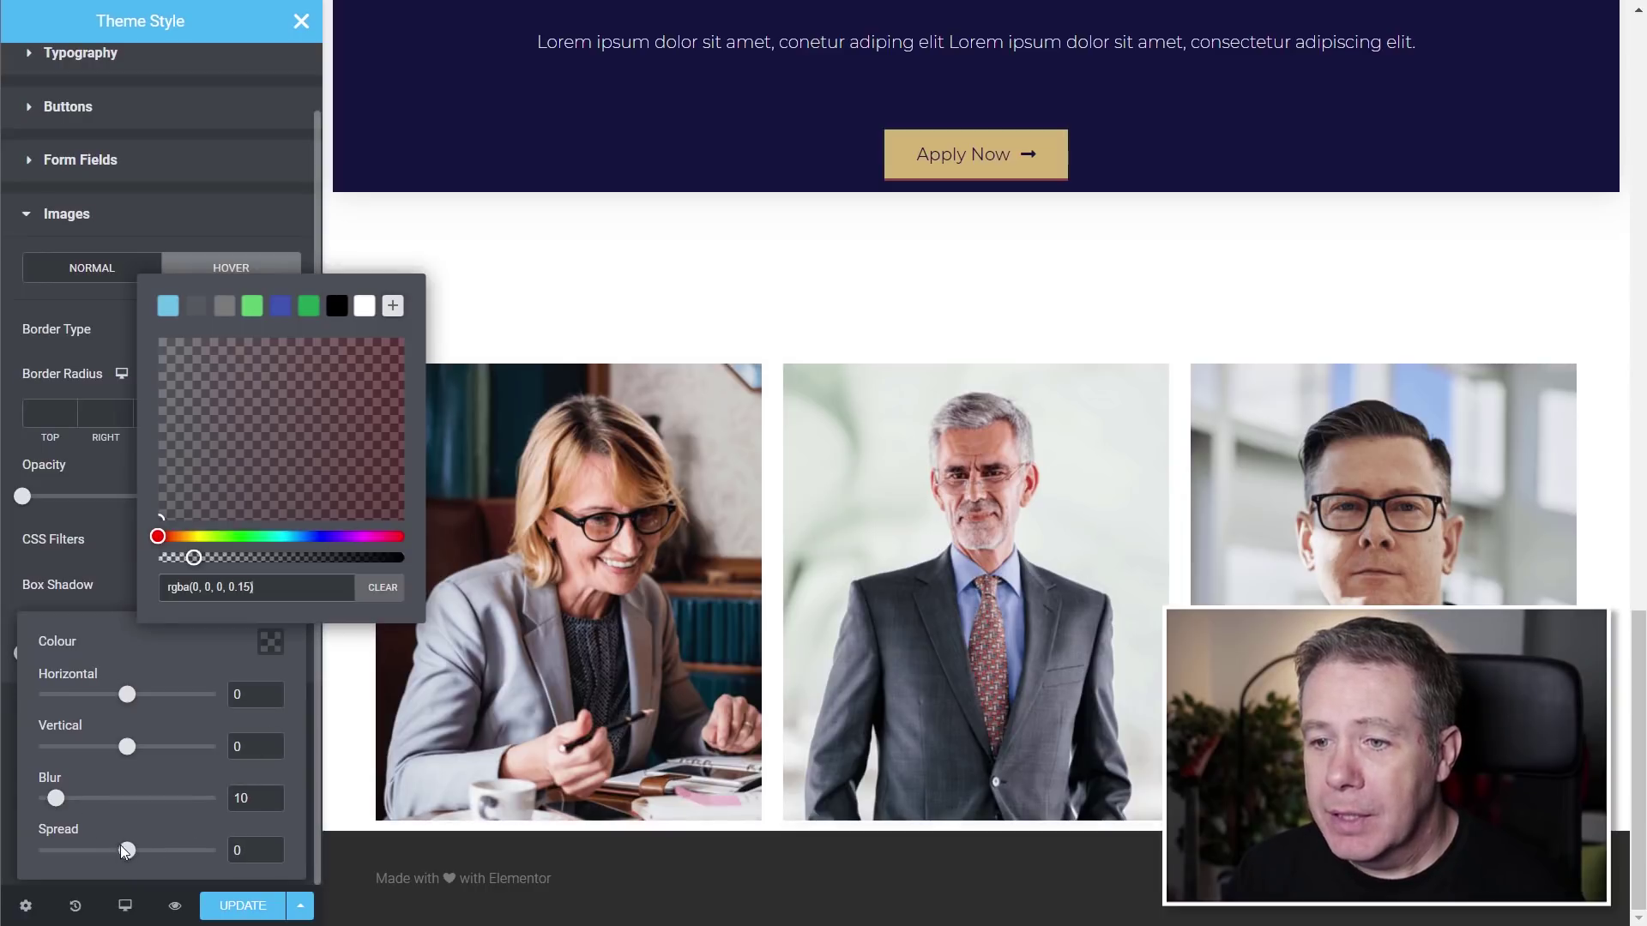
drag(54, 802, 72, 798)
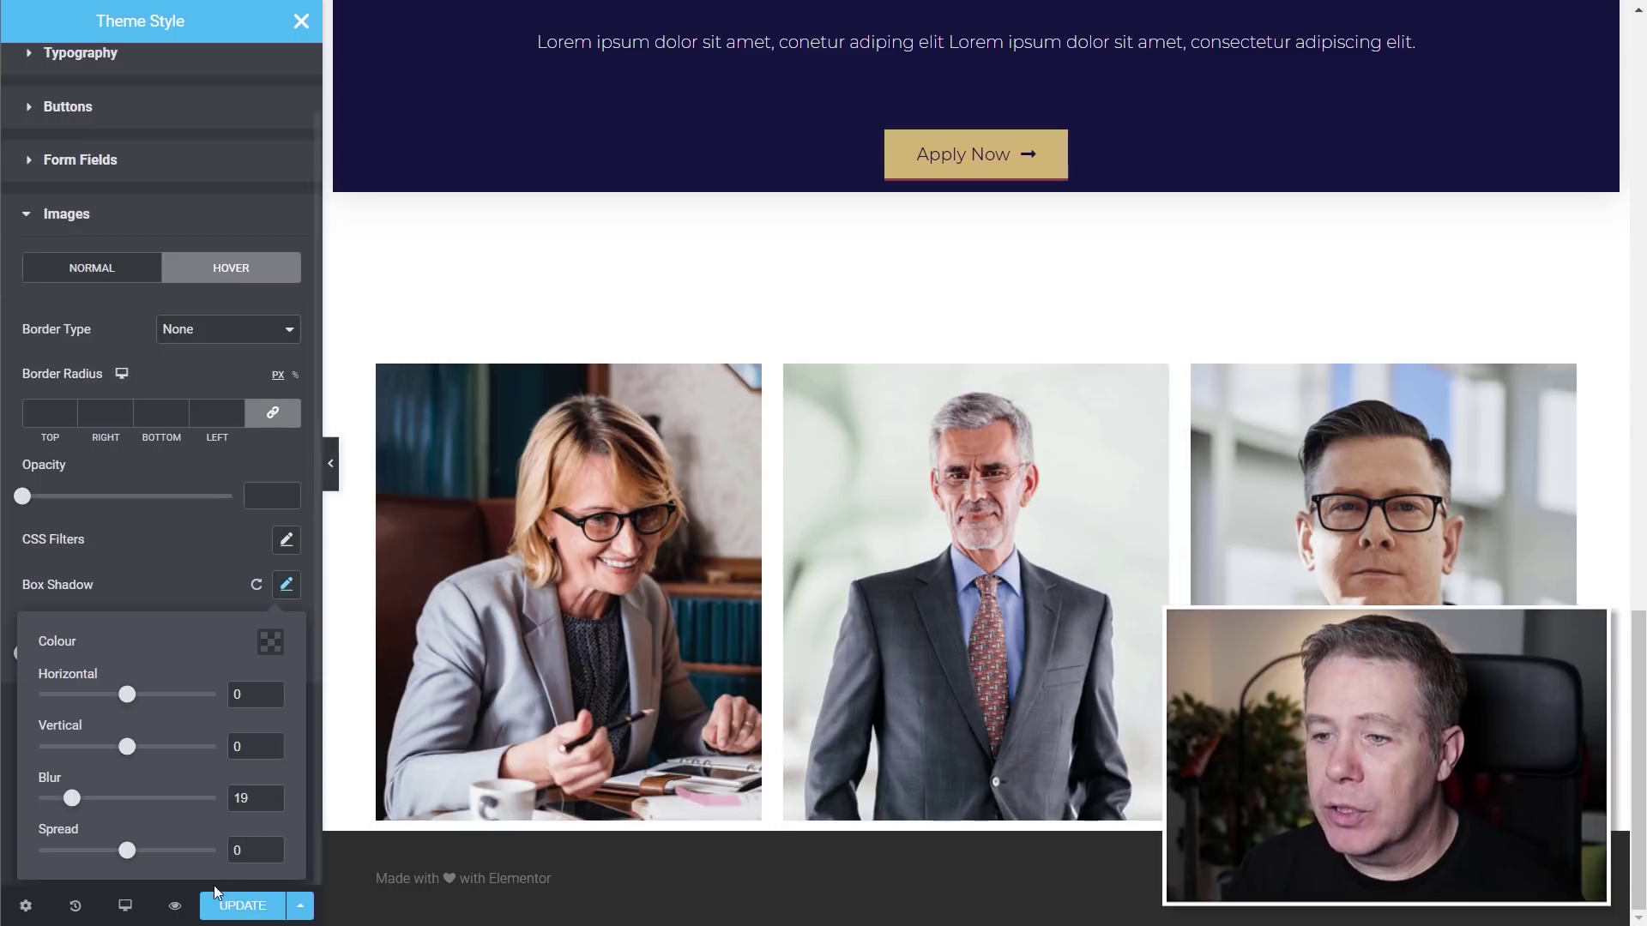
click(286, 584)
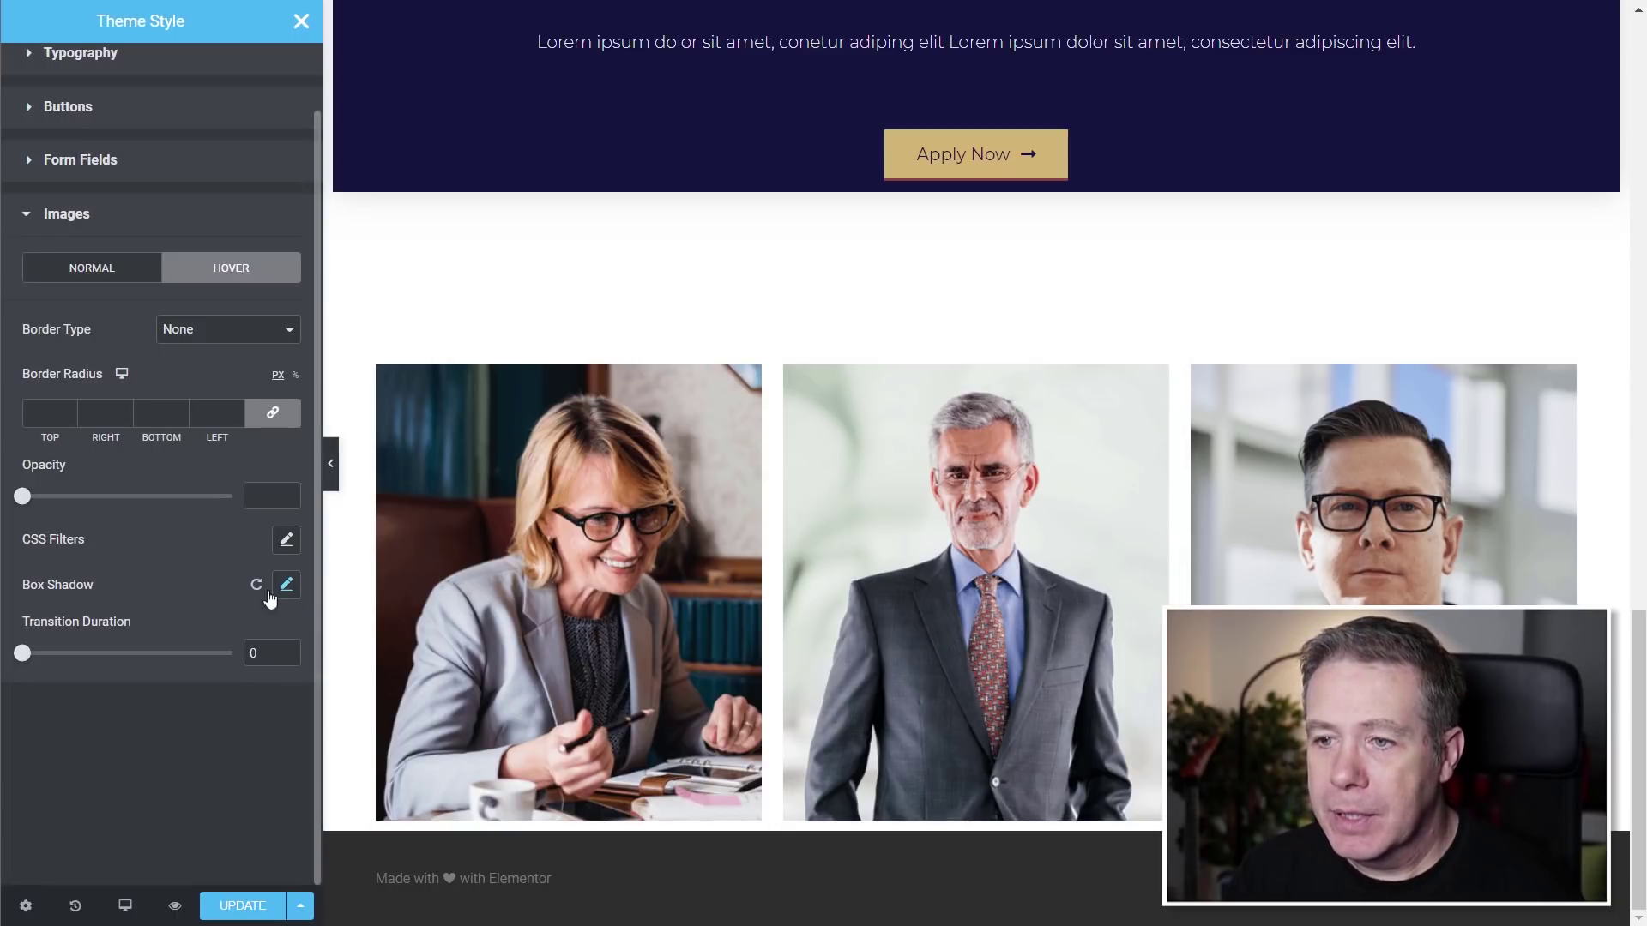
Set the hover transition duration of the global images to 1.3
scroll(522, 593, up, 10)
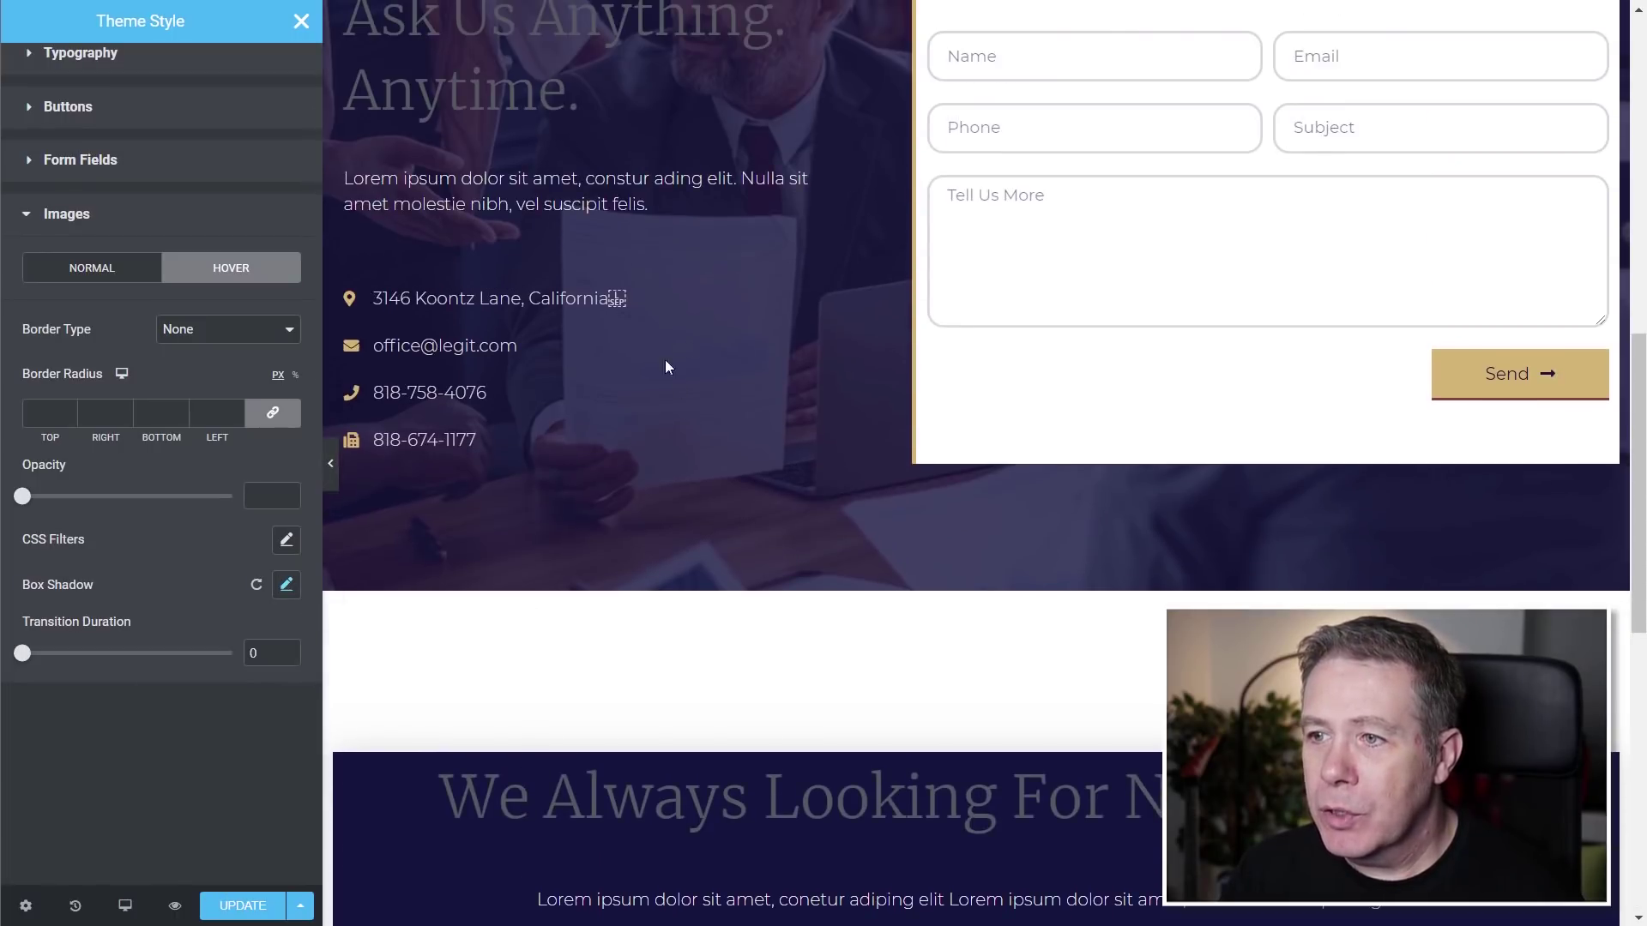
scroll(721, 636, up, 4)
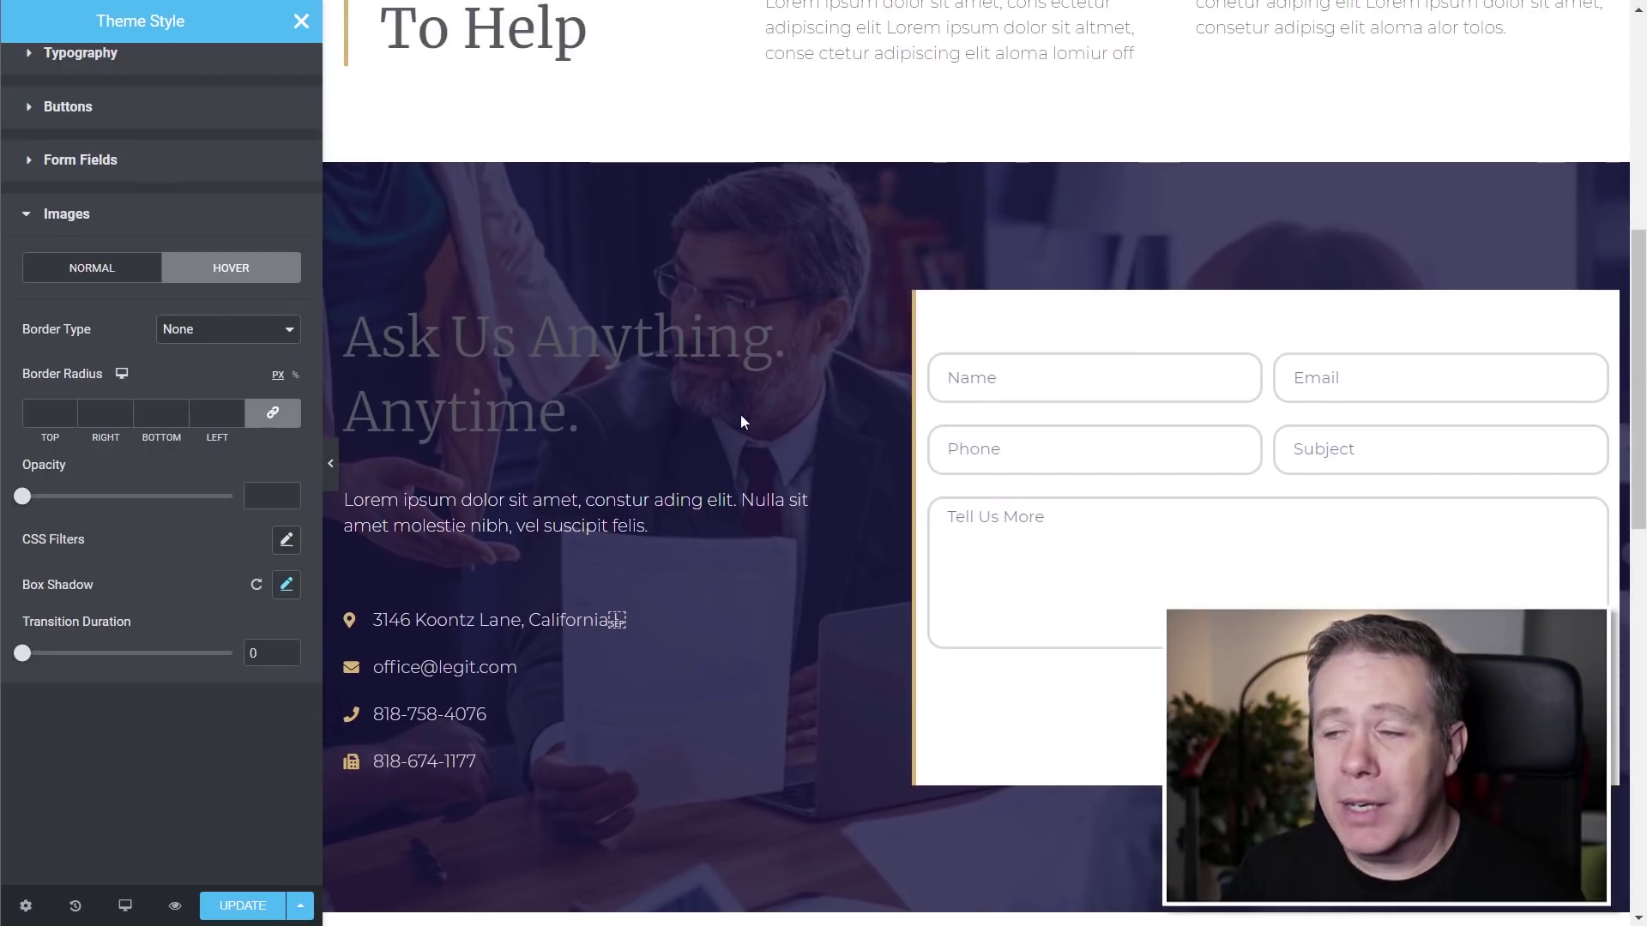
scroll(765, 550, down, 2)
scroll(764, 549, down, 10)
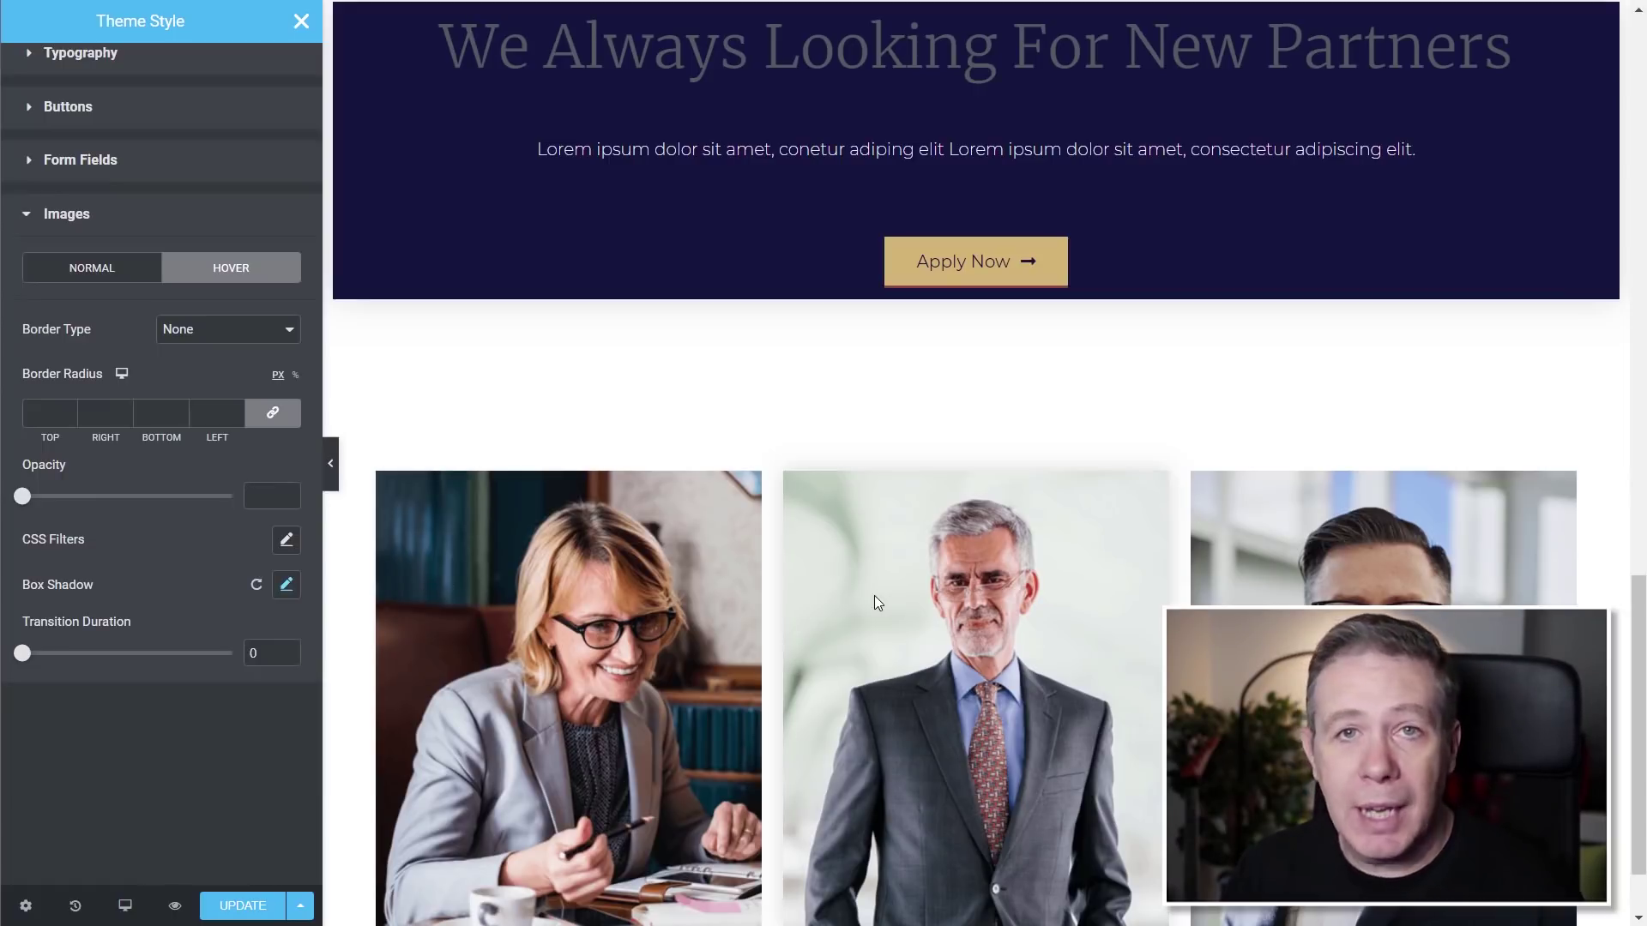
scroll(868, 595, down, 2)
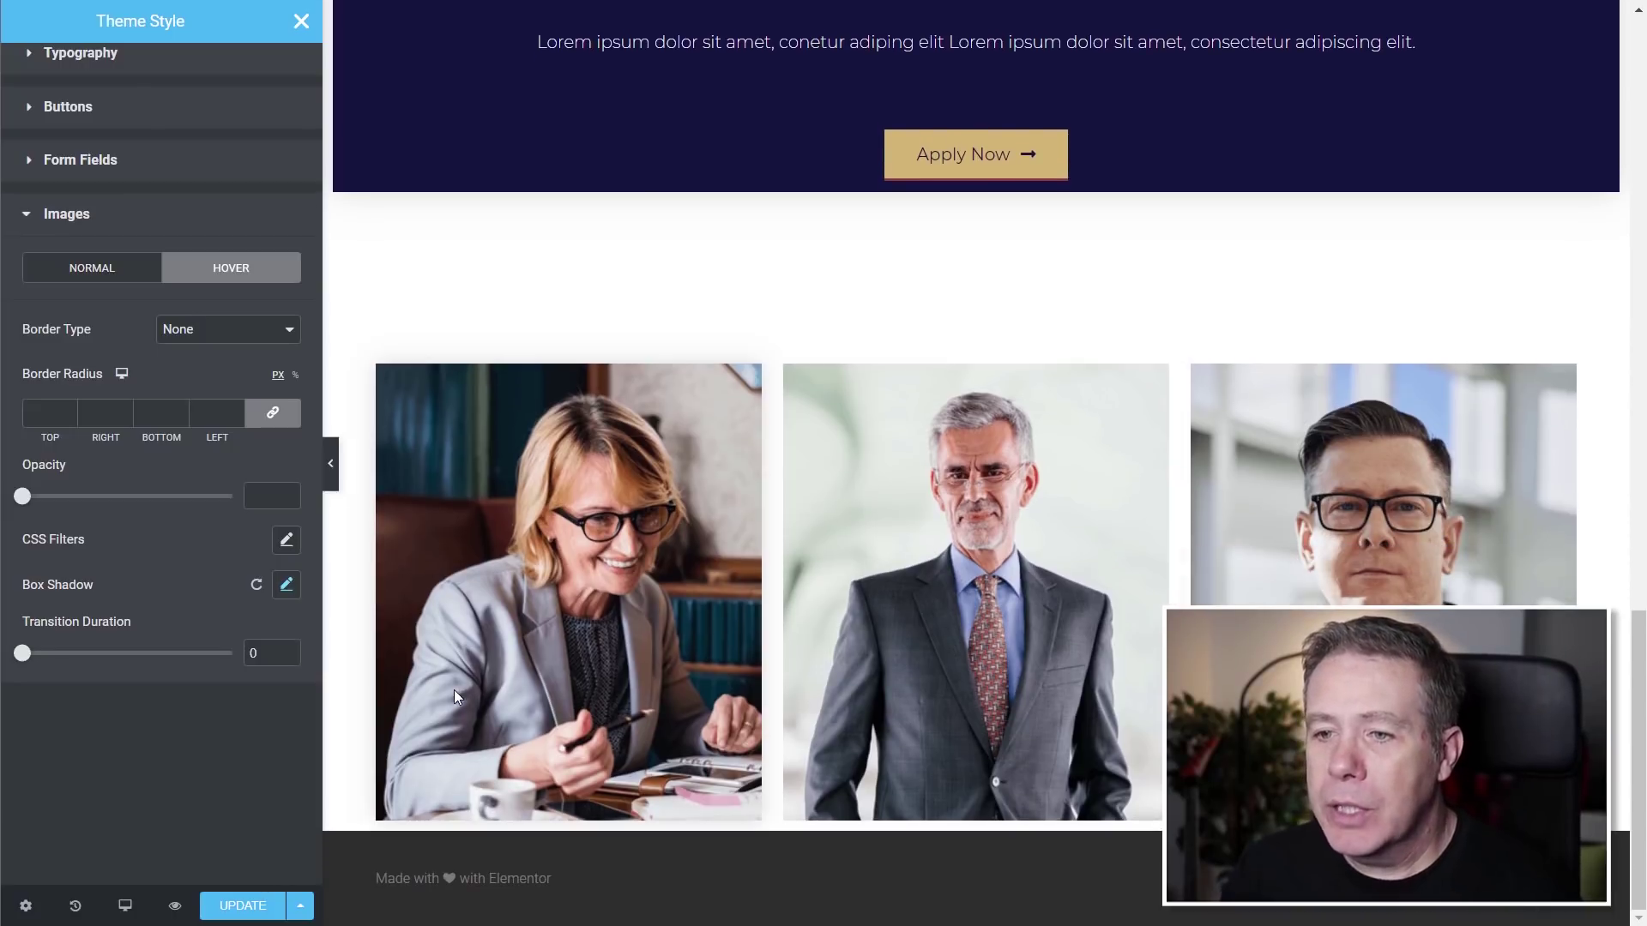
drag(22, 653, 119, 671)
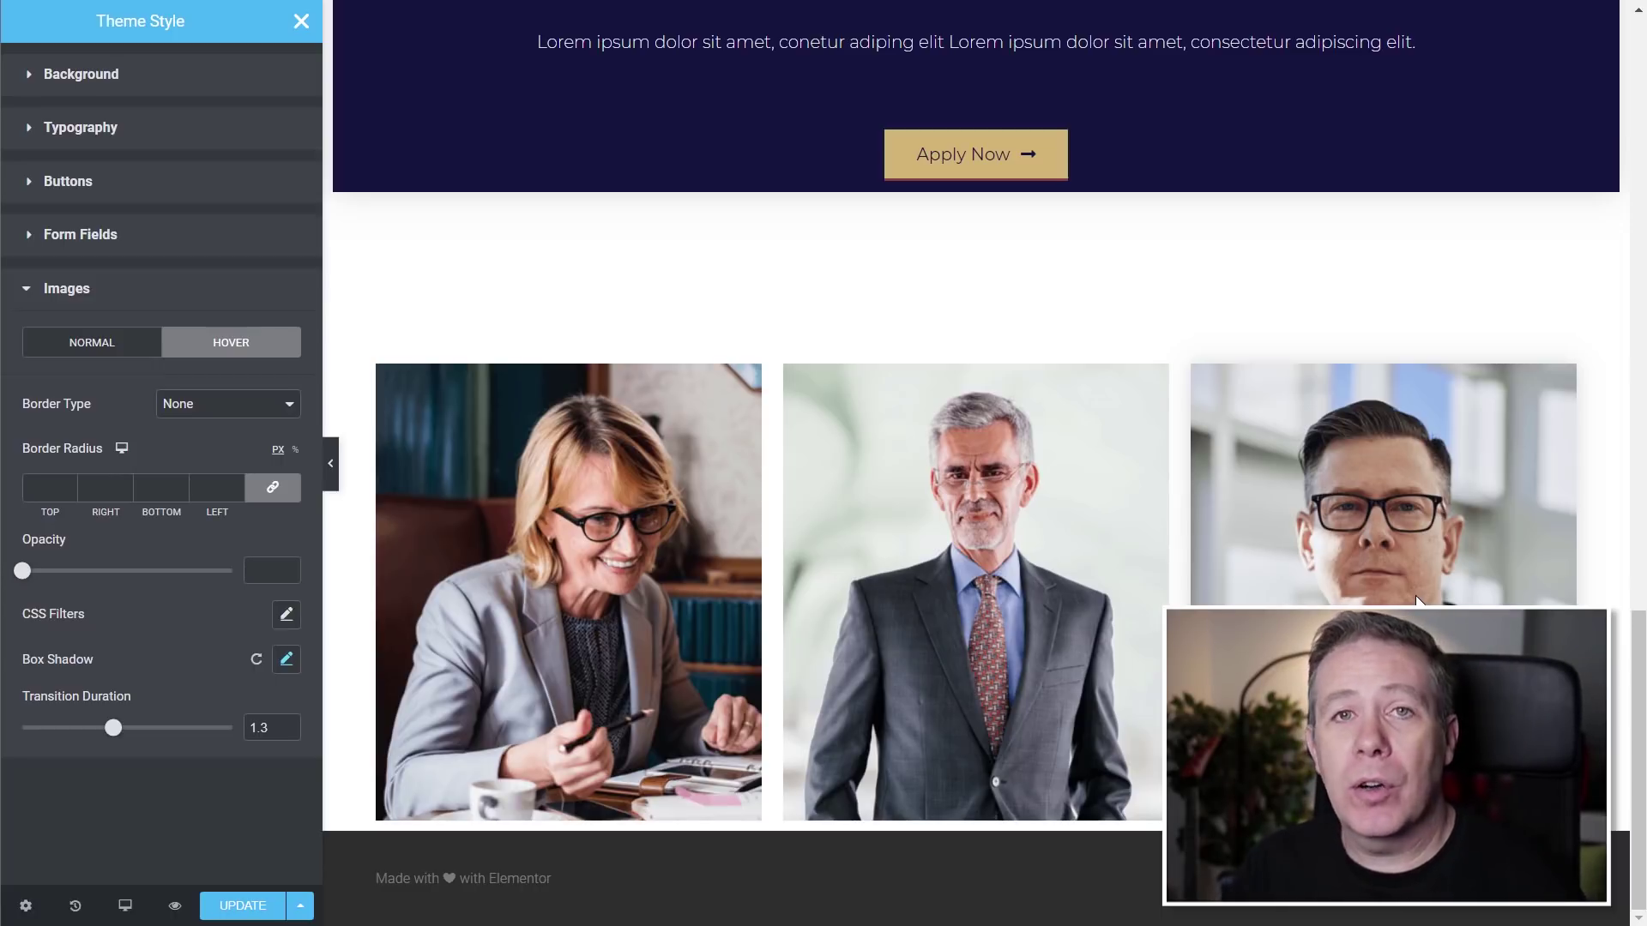
Give the global images in their normal state a Solid border in grey #7A7A7A with a width of 5 on all sides
click(93, 344)
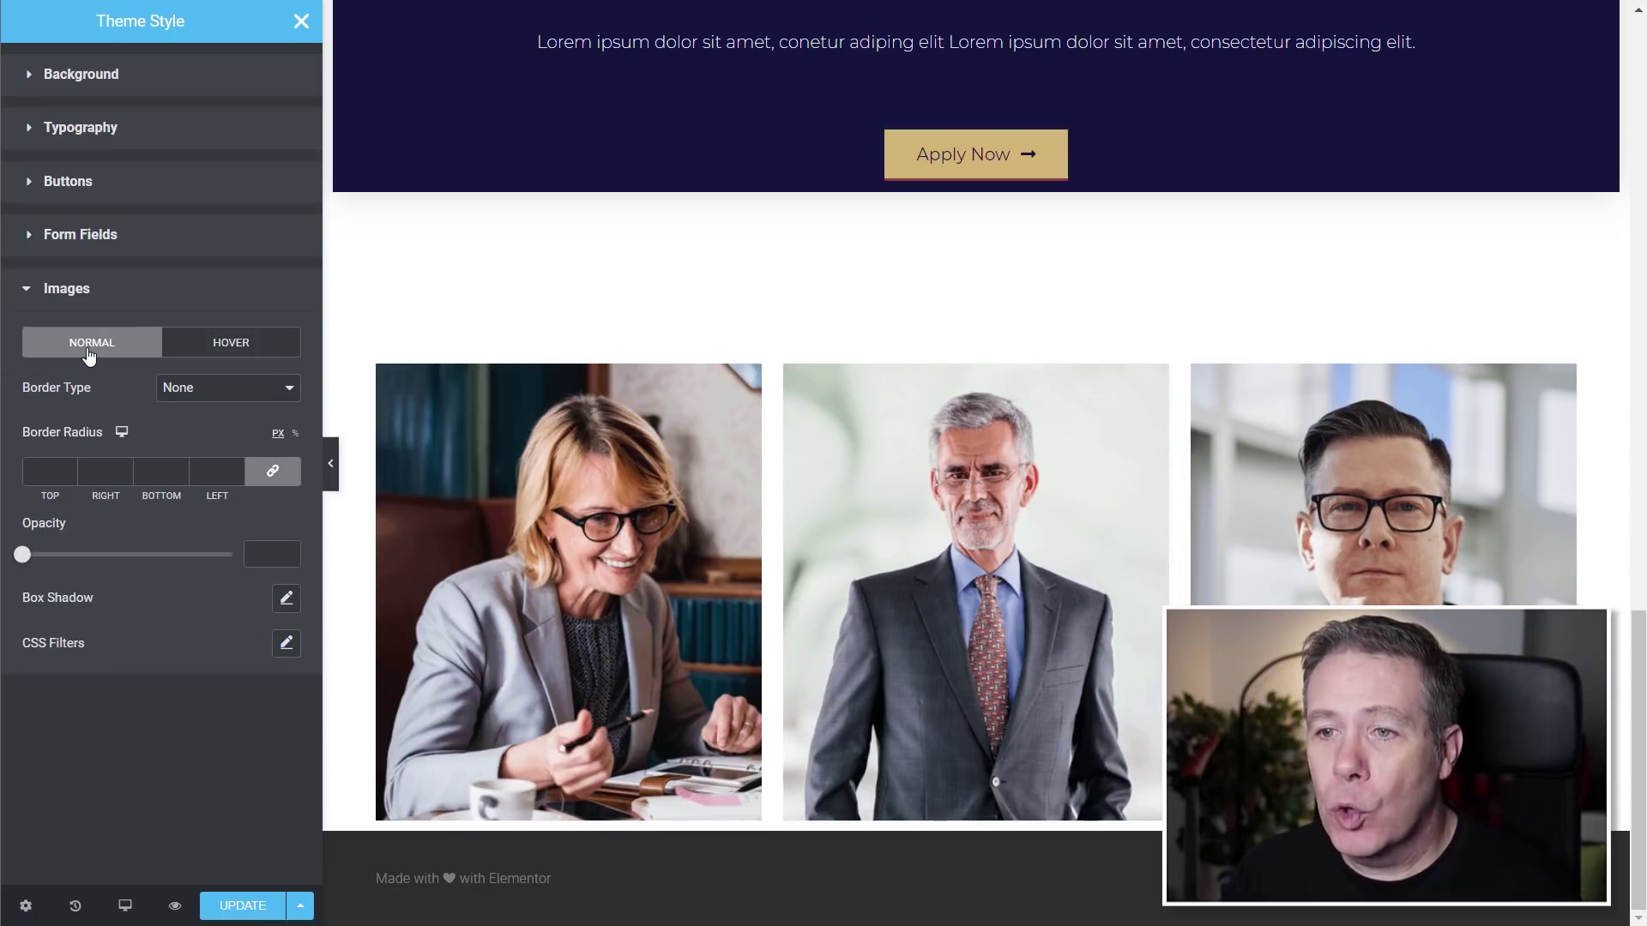
click(248, 401)
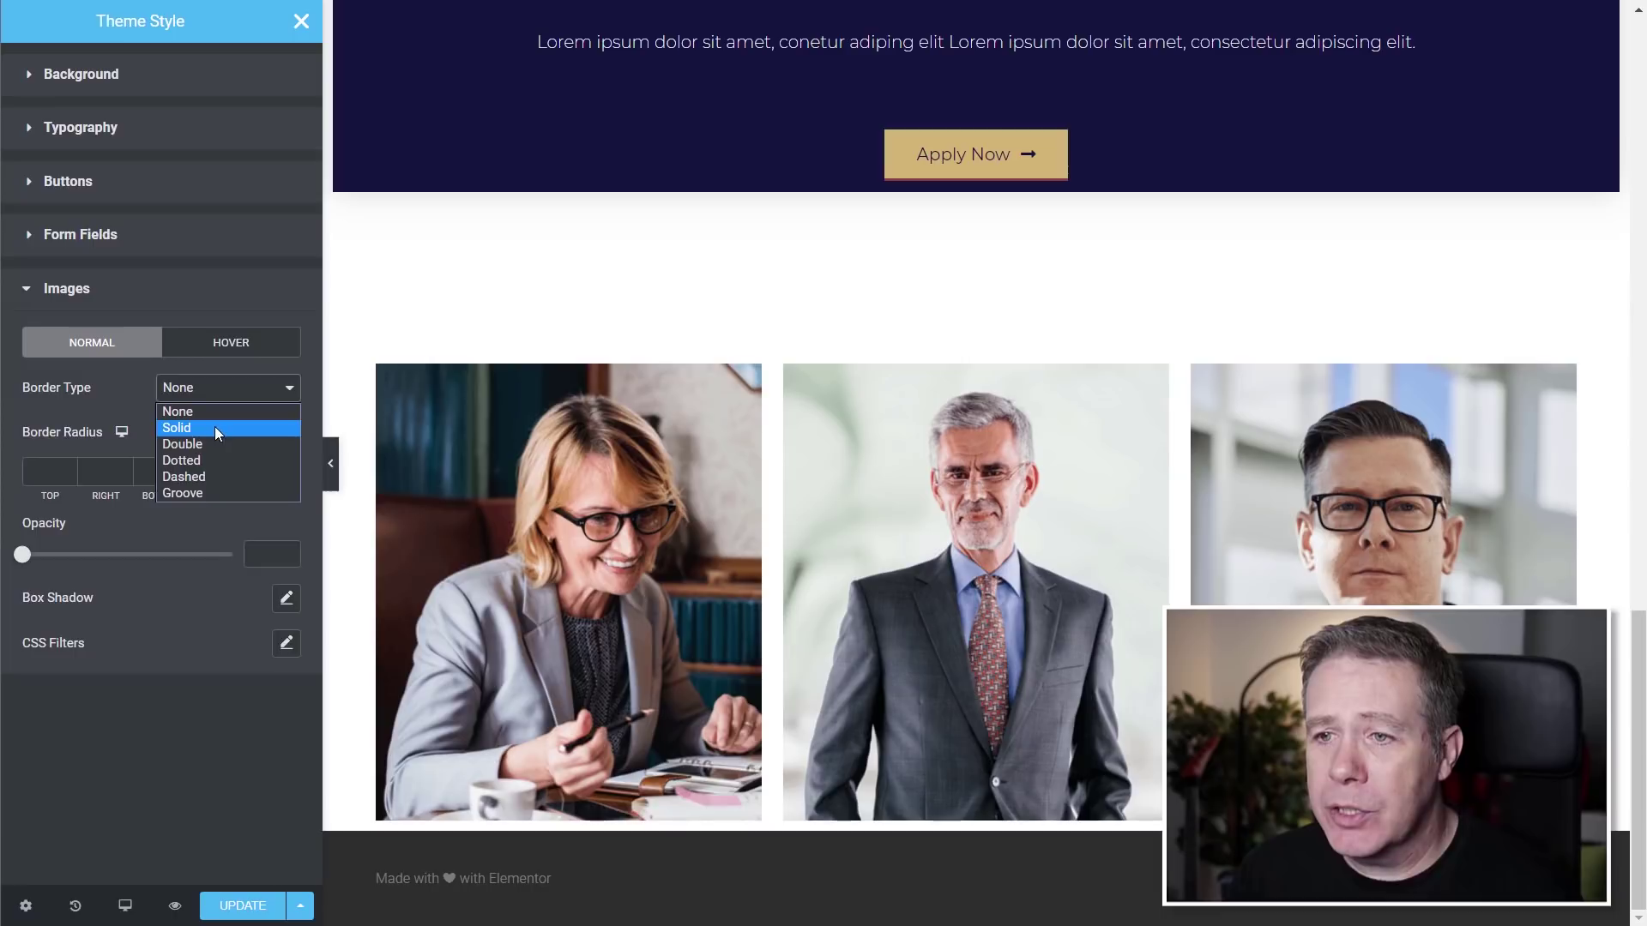
click(215, 426)
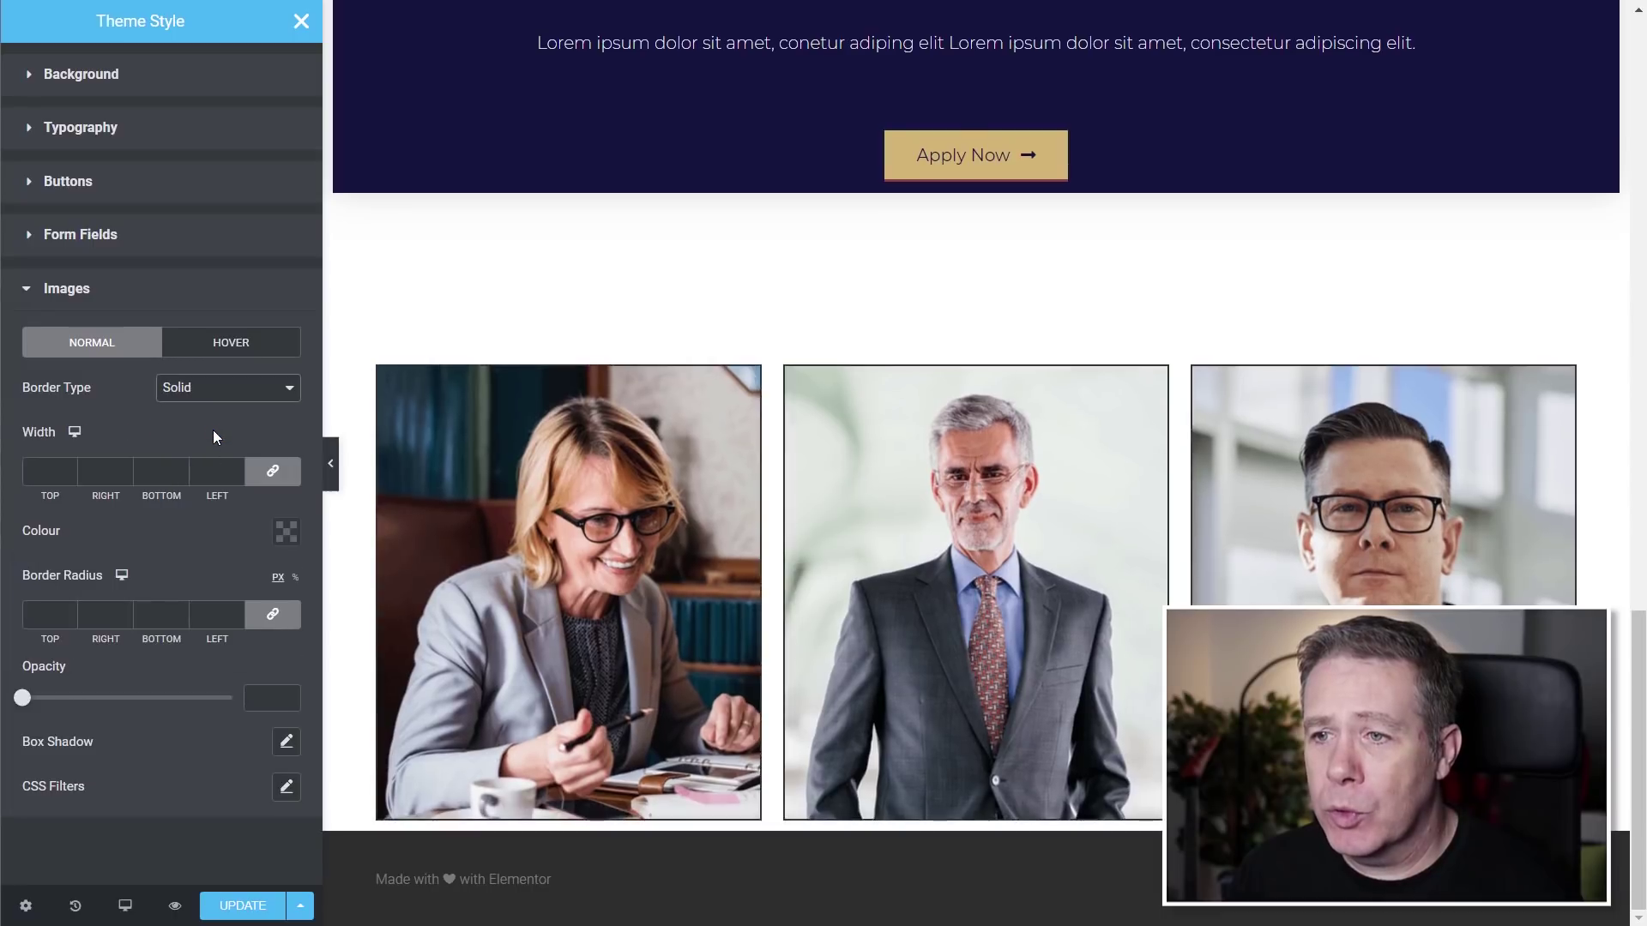
click(288, 534)
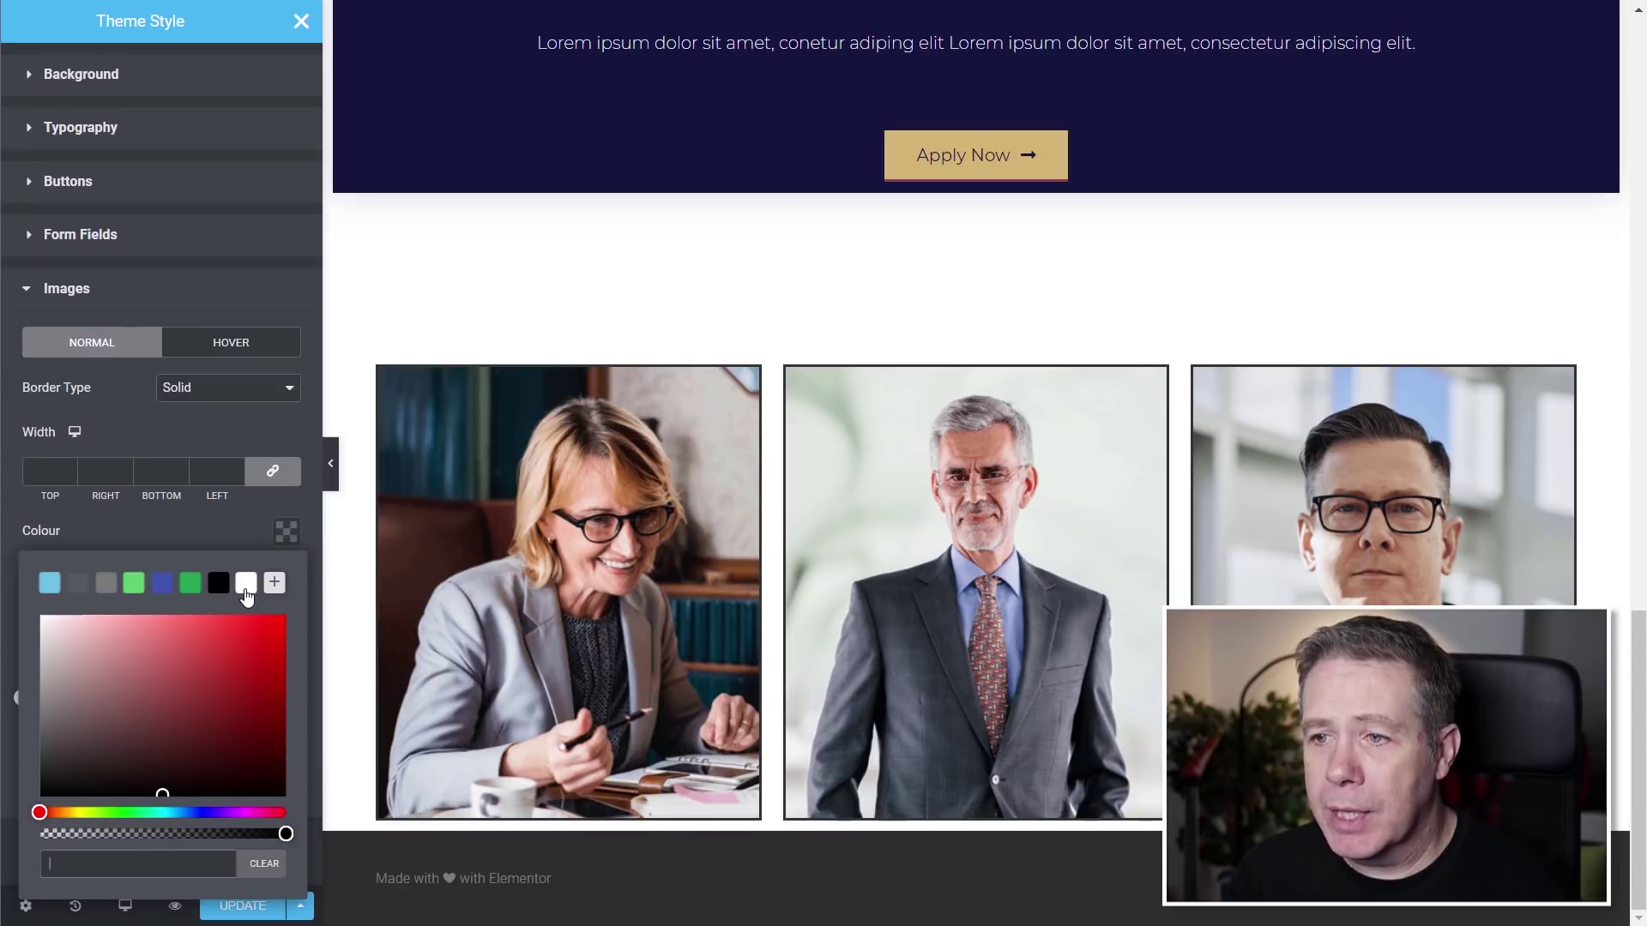
click(106, 587)
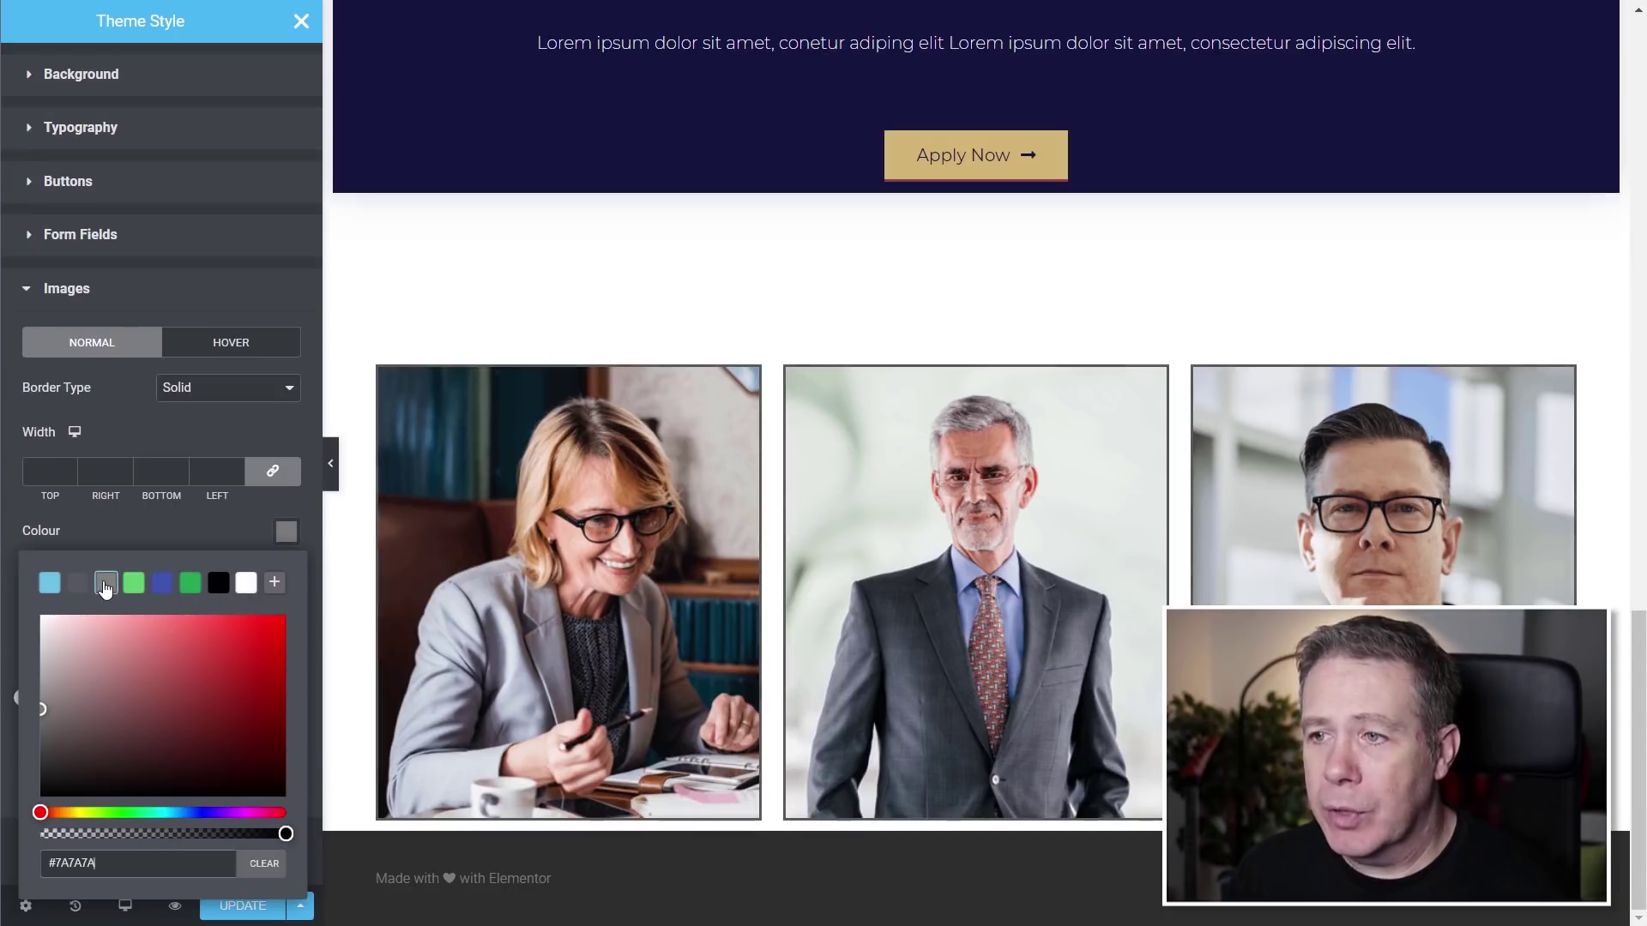
click(285, 532)
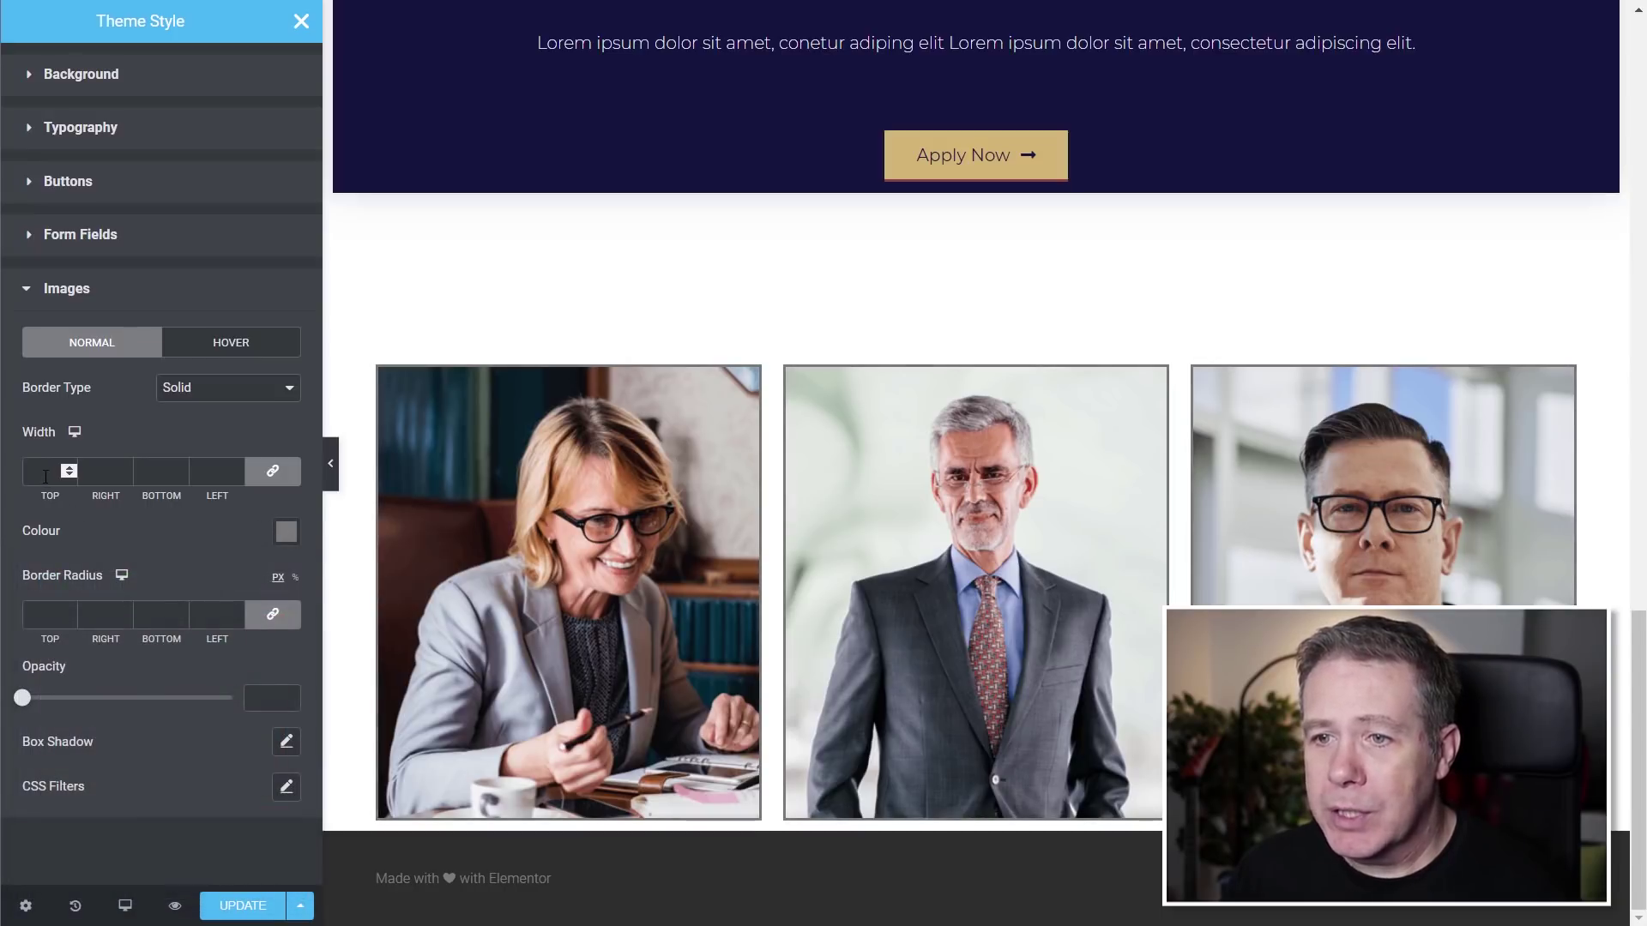
click(45, 477)
text(5)
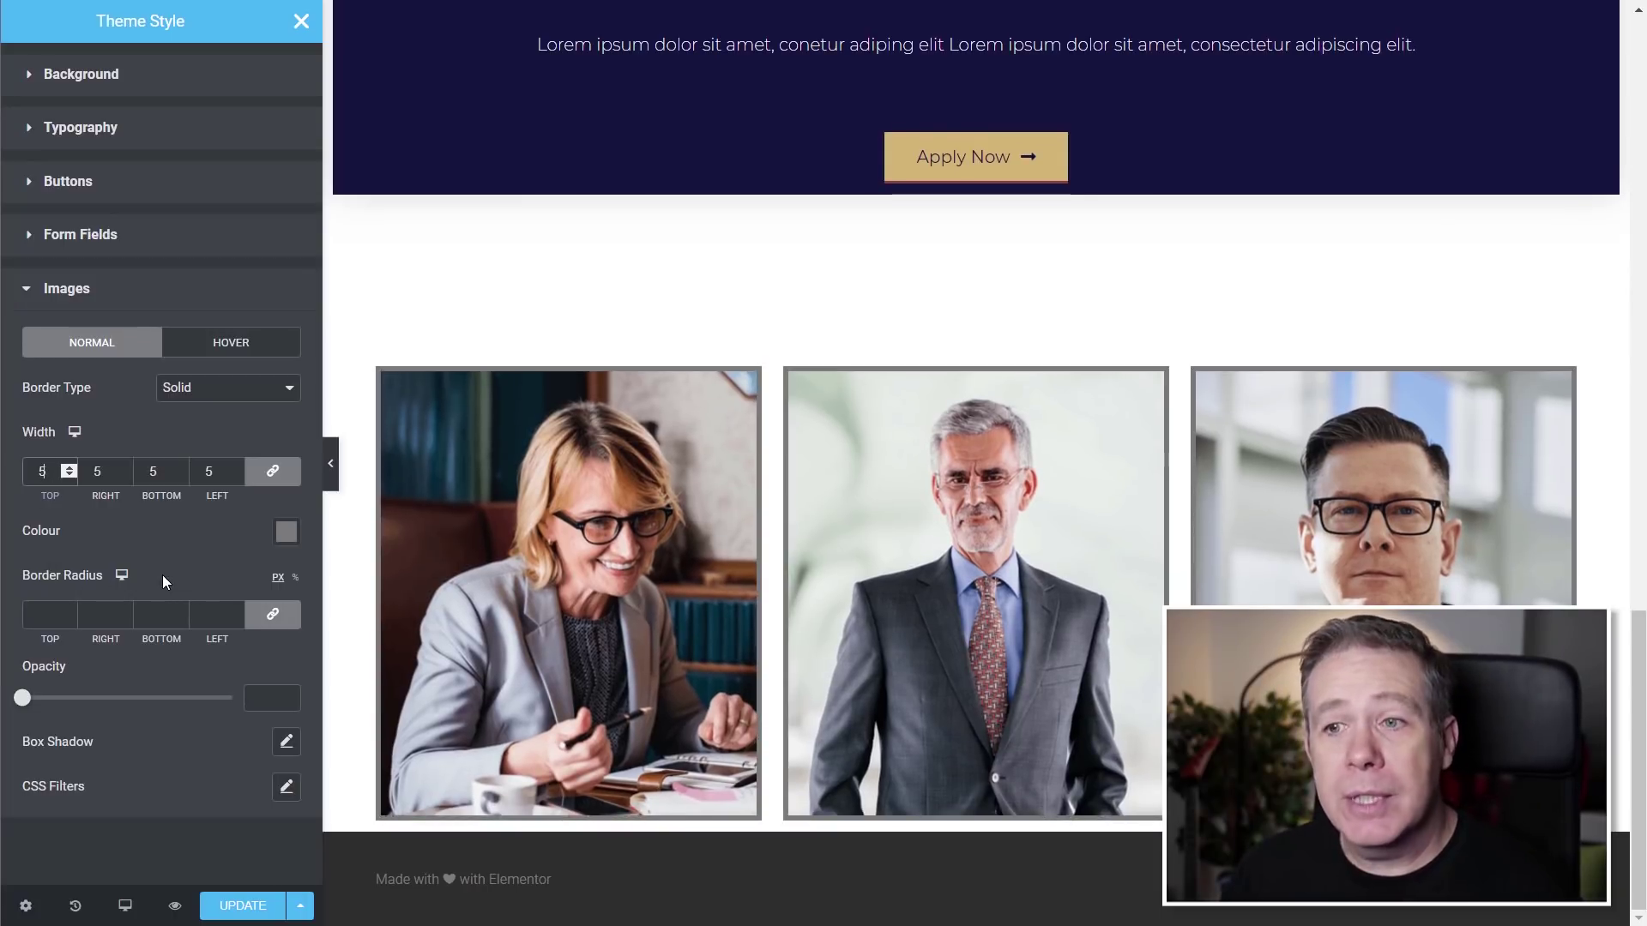
Set the global images' border radius to 6 px on all corners and update the theme style
click(41, 615)
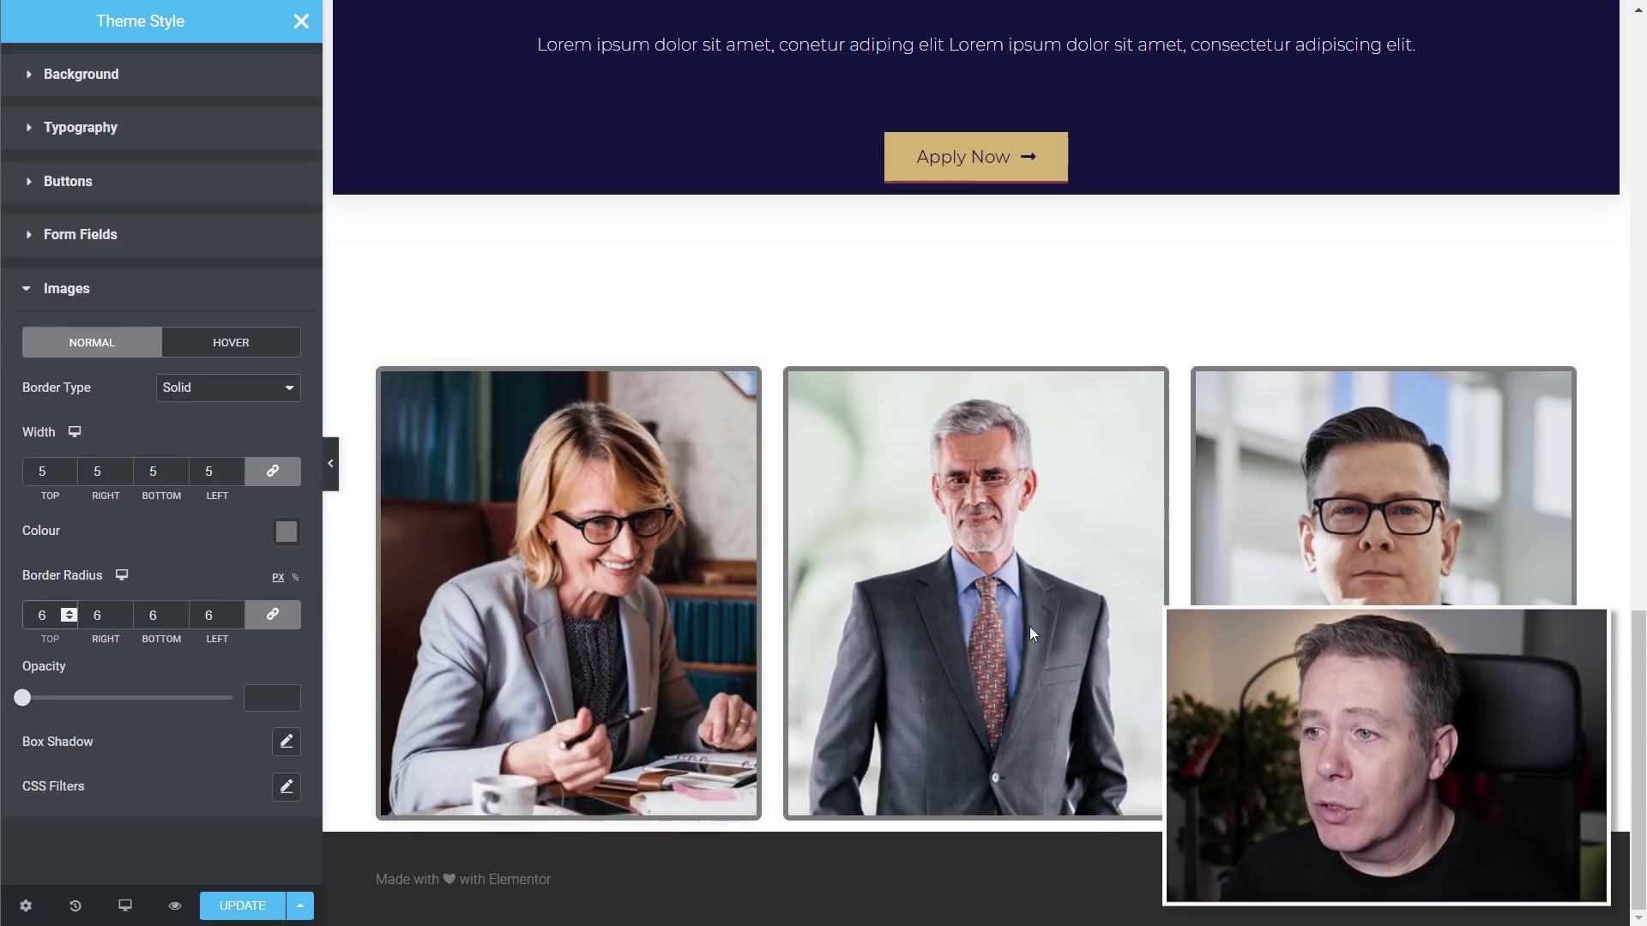
click(154, 777)
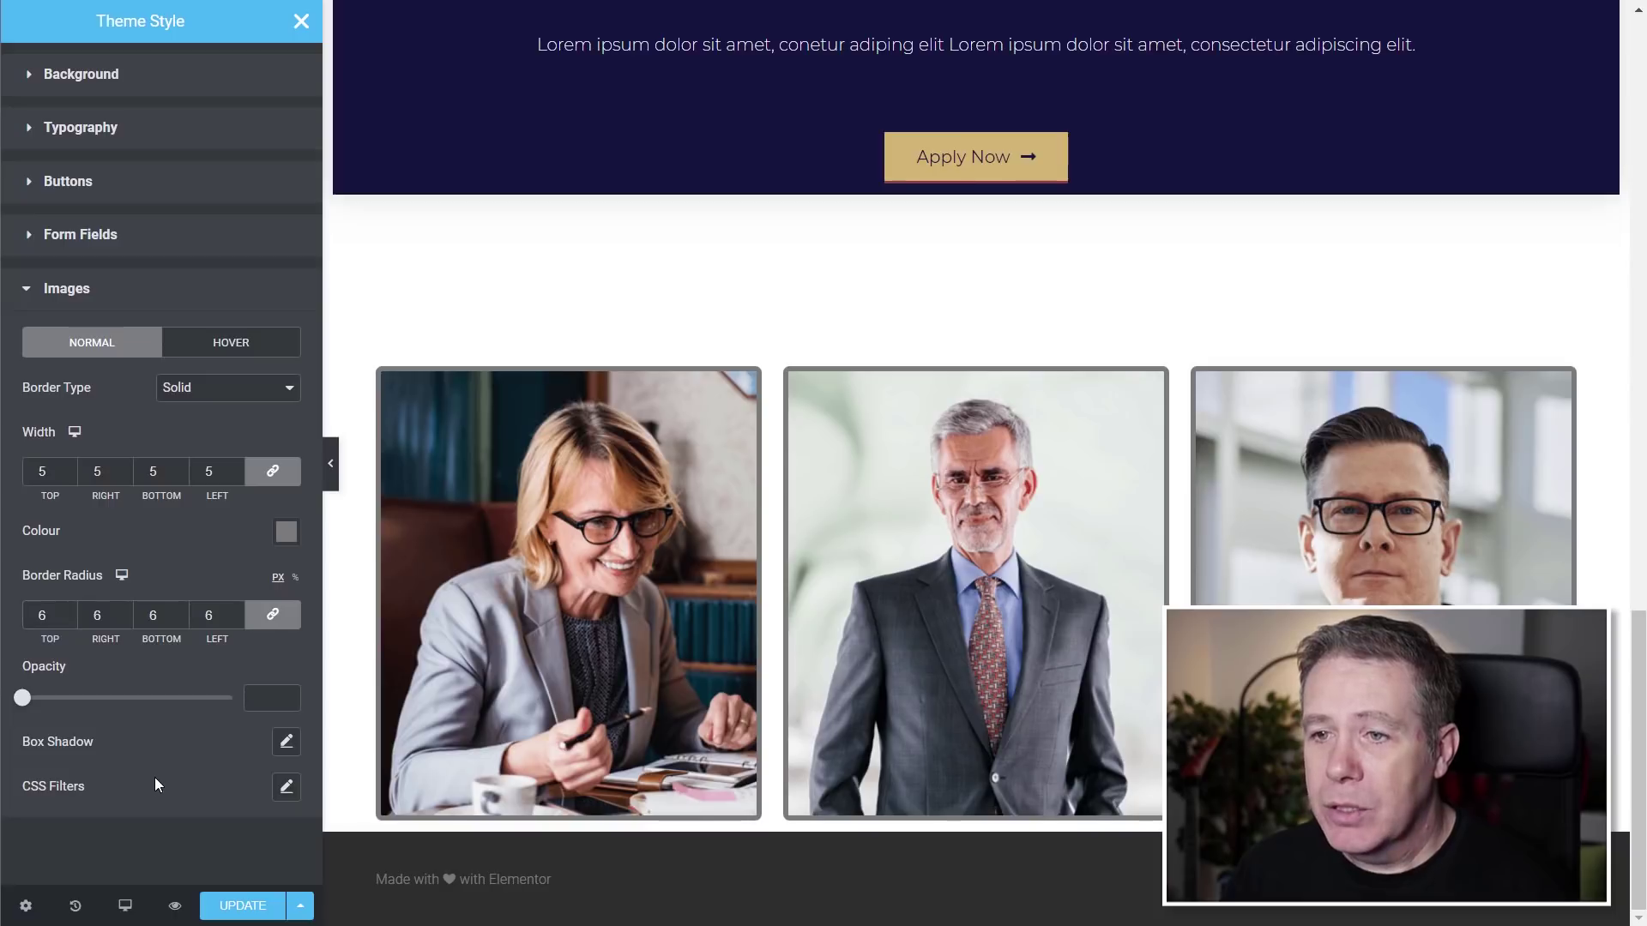
click(223, 909)
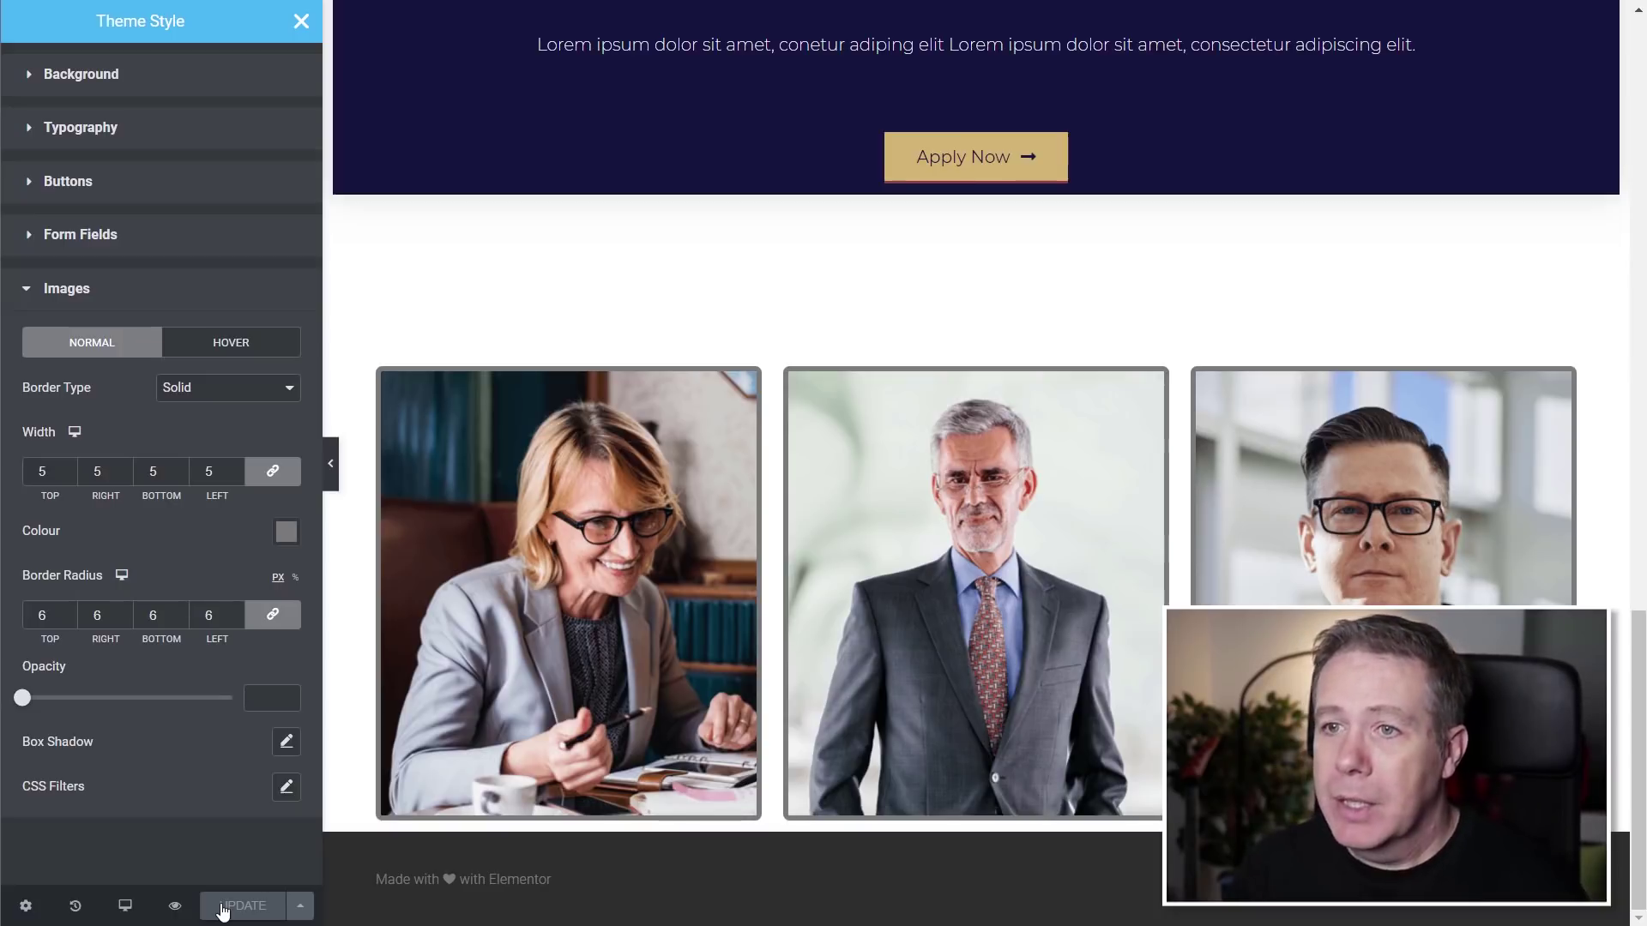
Set the kit's title to "WPTuts Styling" in the kit settings and update the kit
click(26, 915)
drag(89, 150, 12, 151)
text(WP)
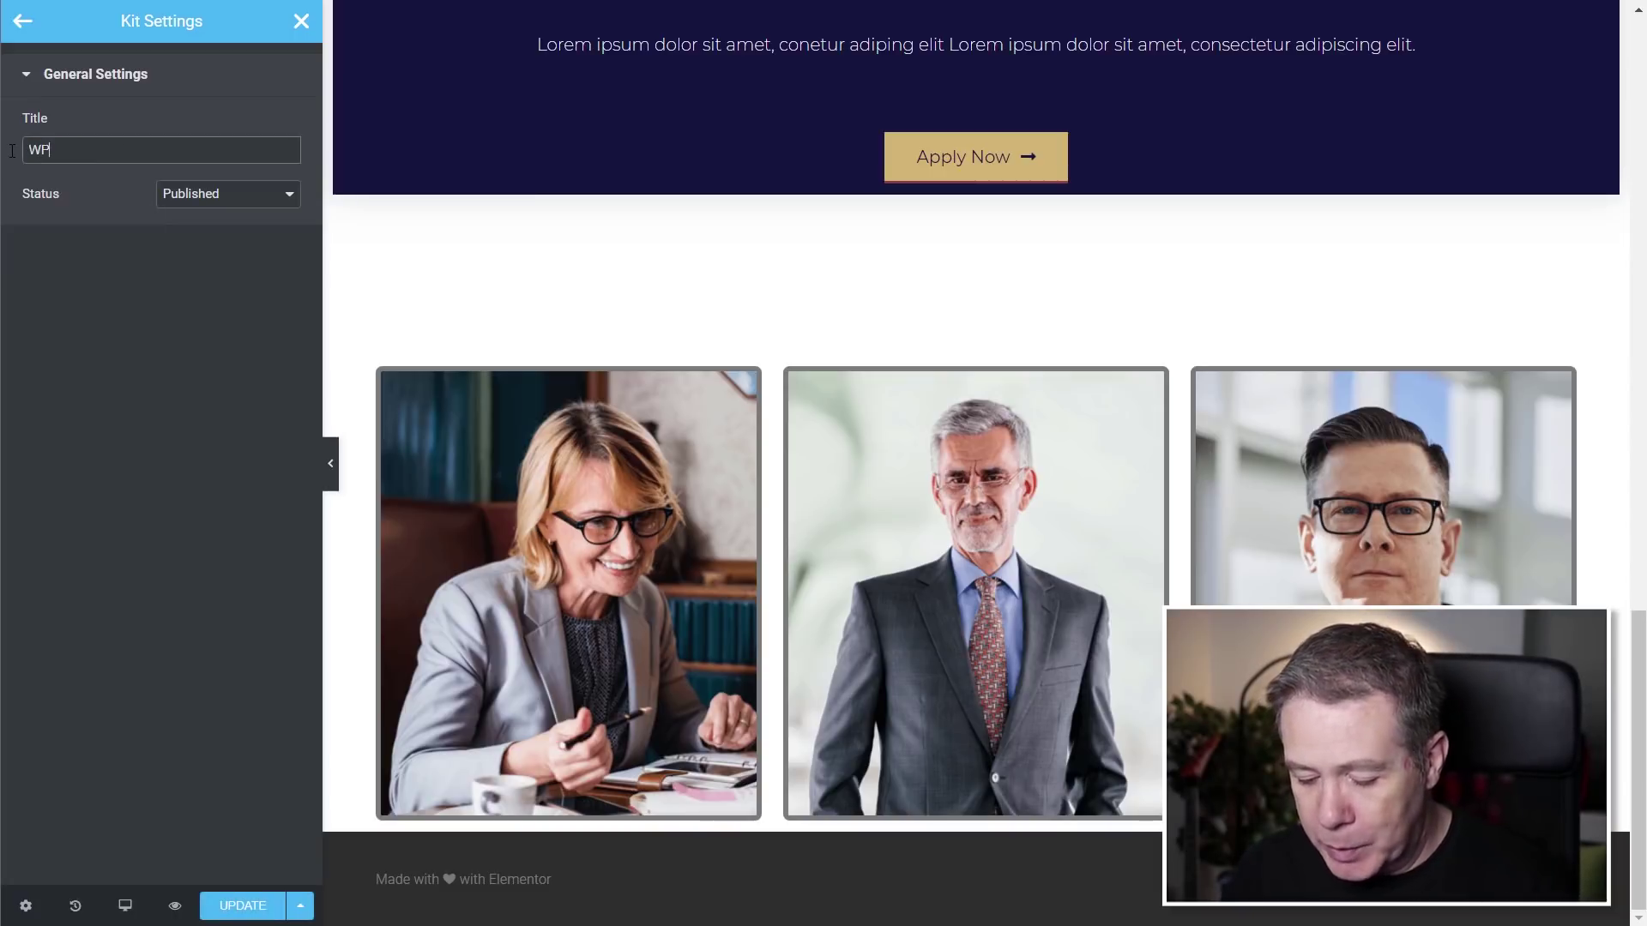
text(Tuts Styling)
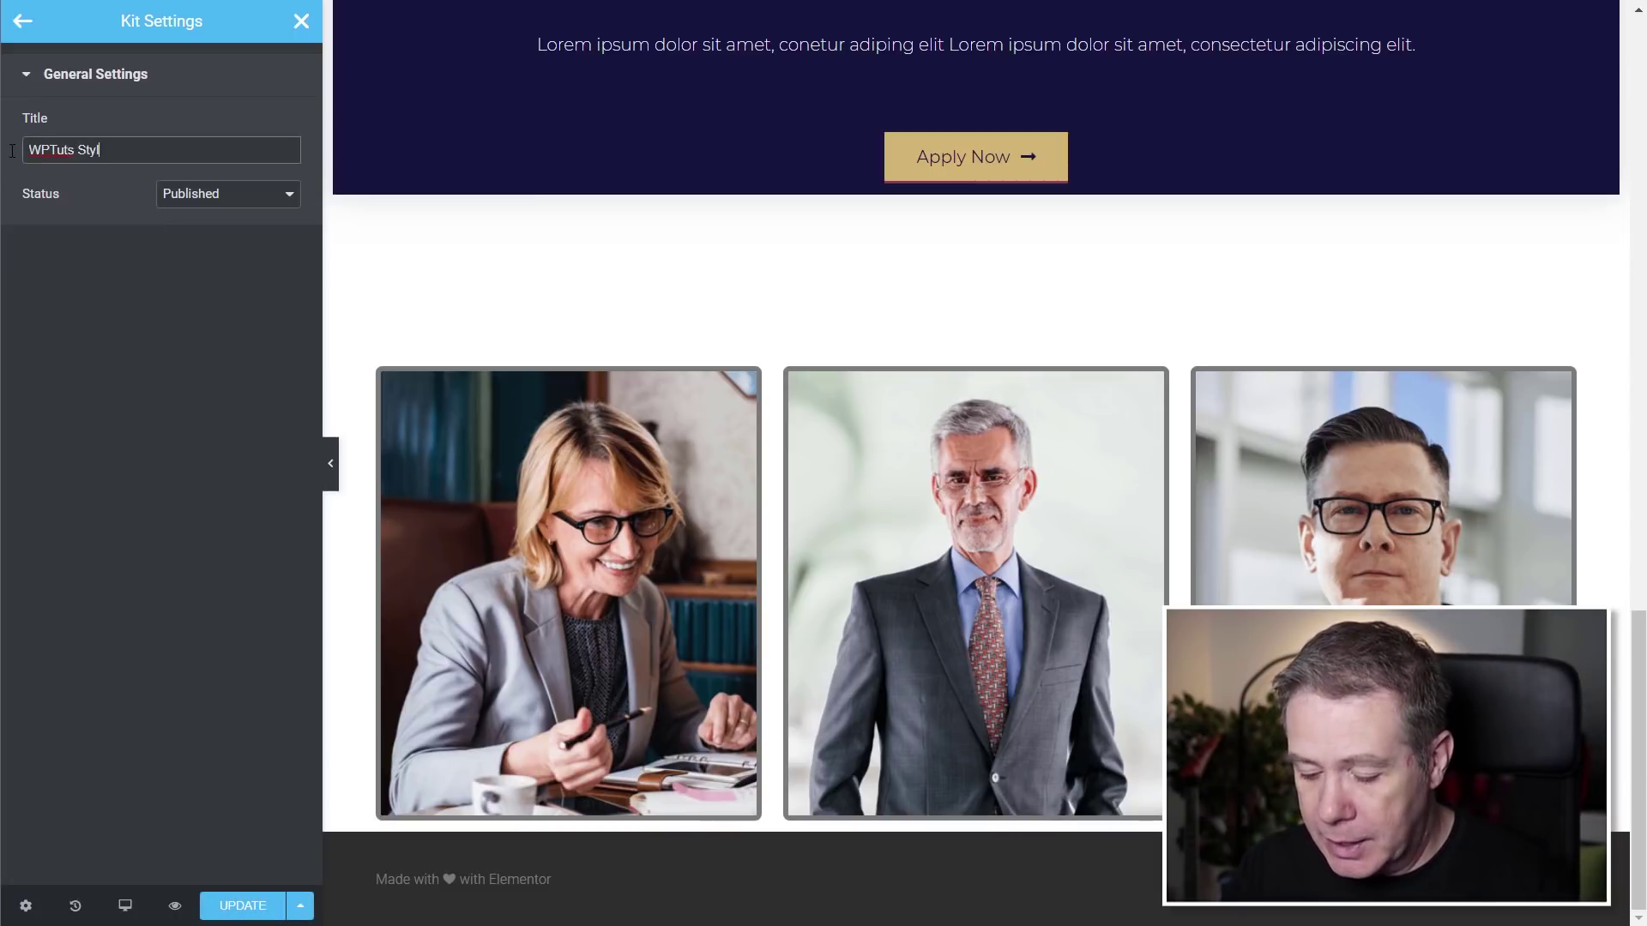
click(241, 907)
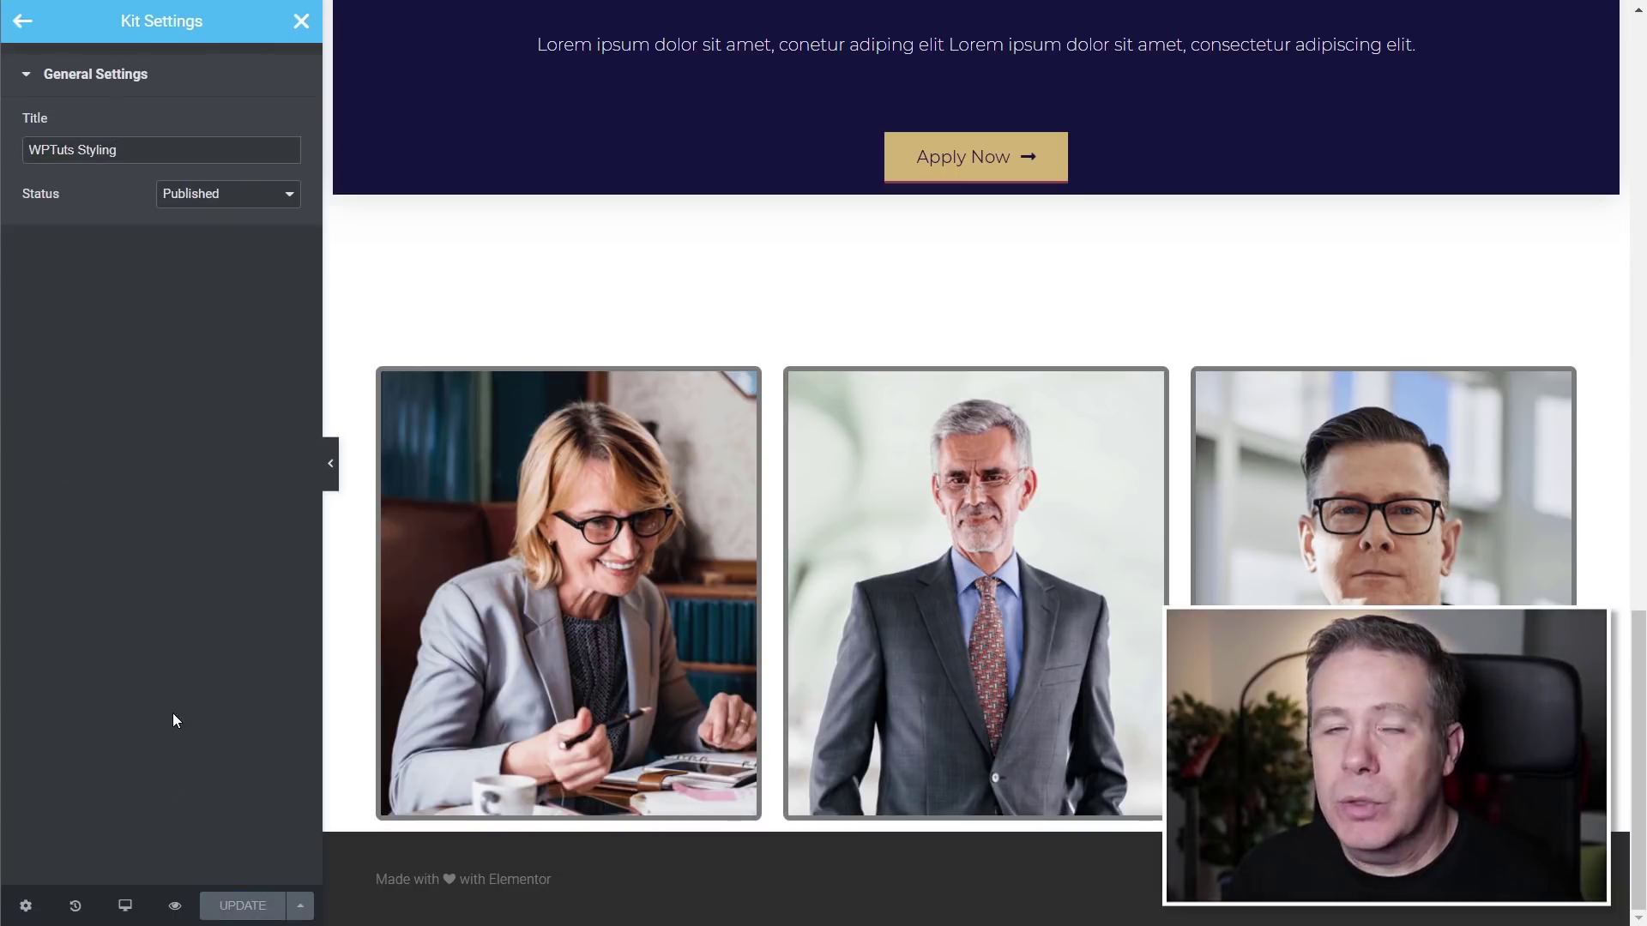